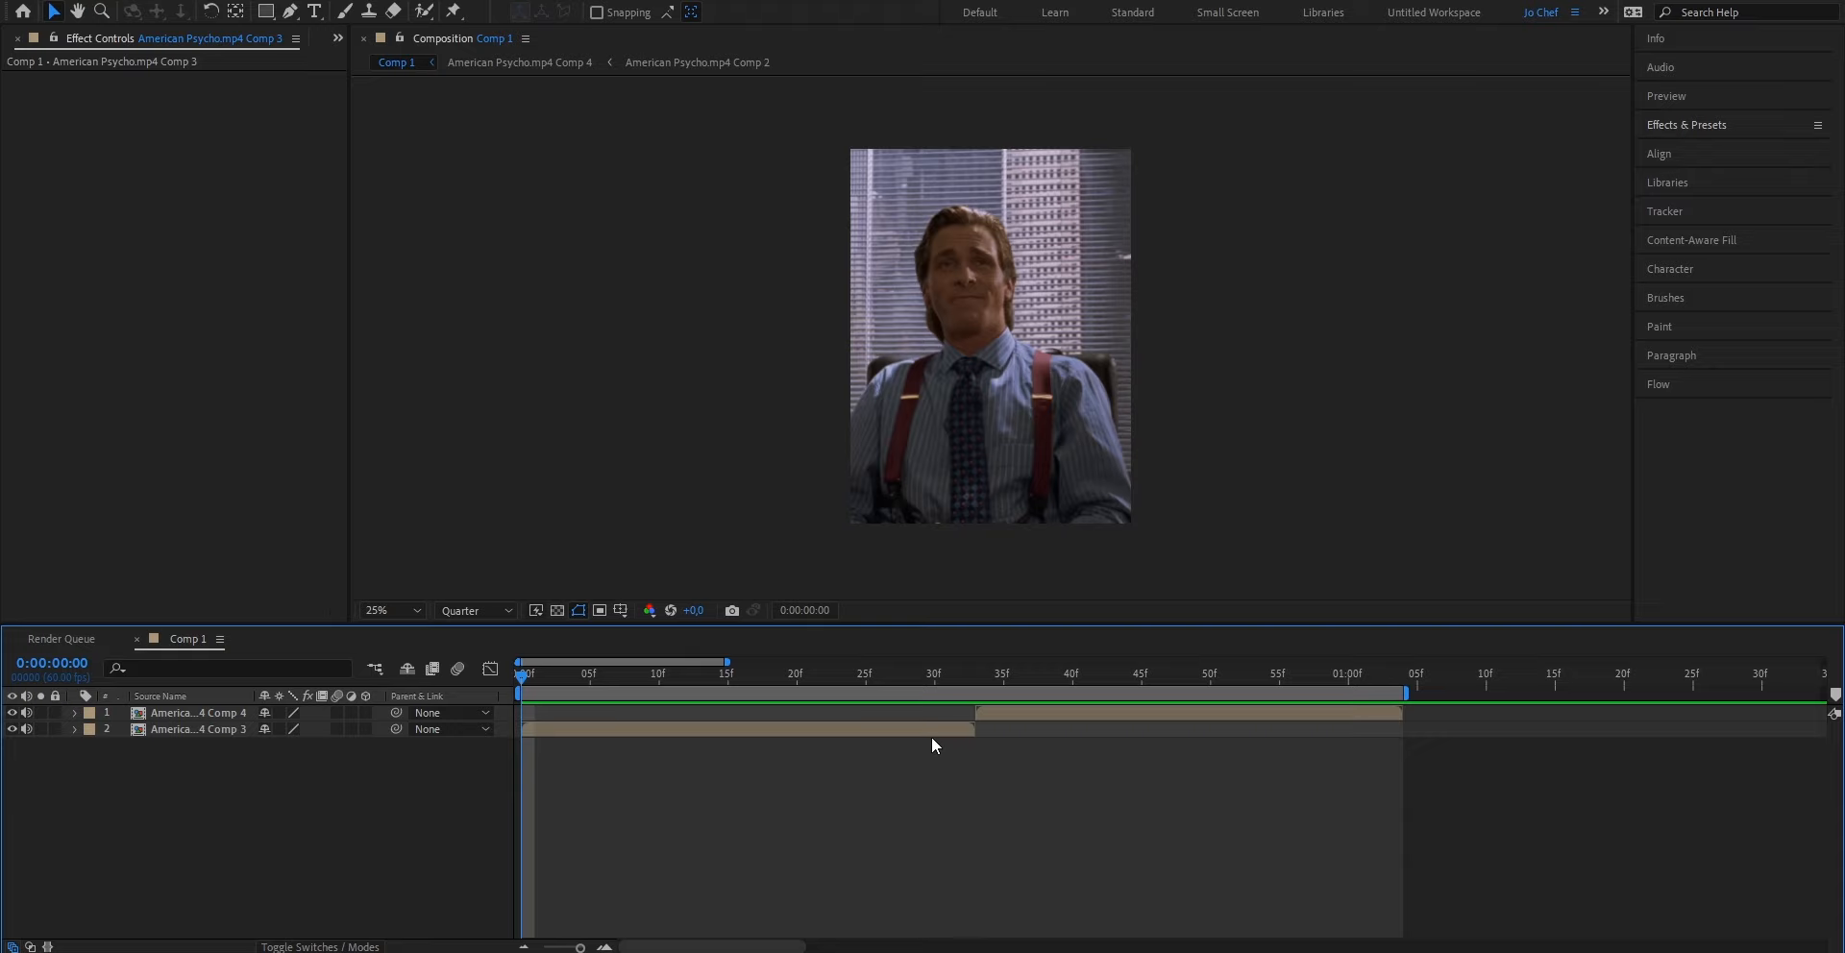
# Apply the S_BlurMoCurves effect to the American Psycho.mp4 Comp 3 layer.
pyautogui.click(883, 735)
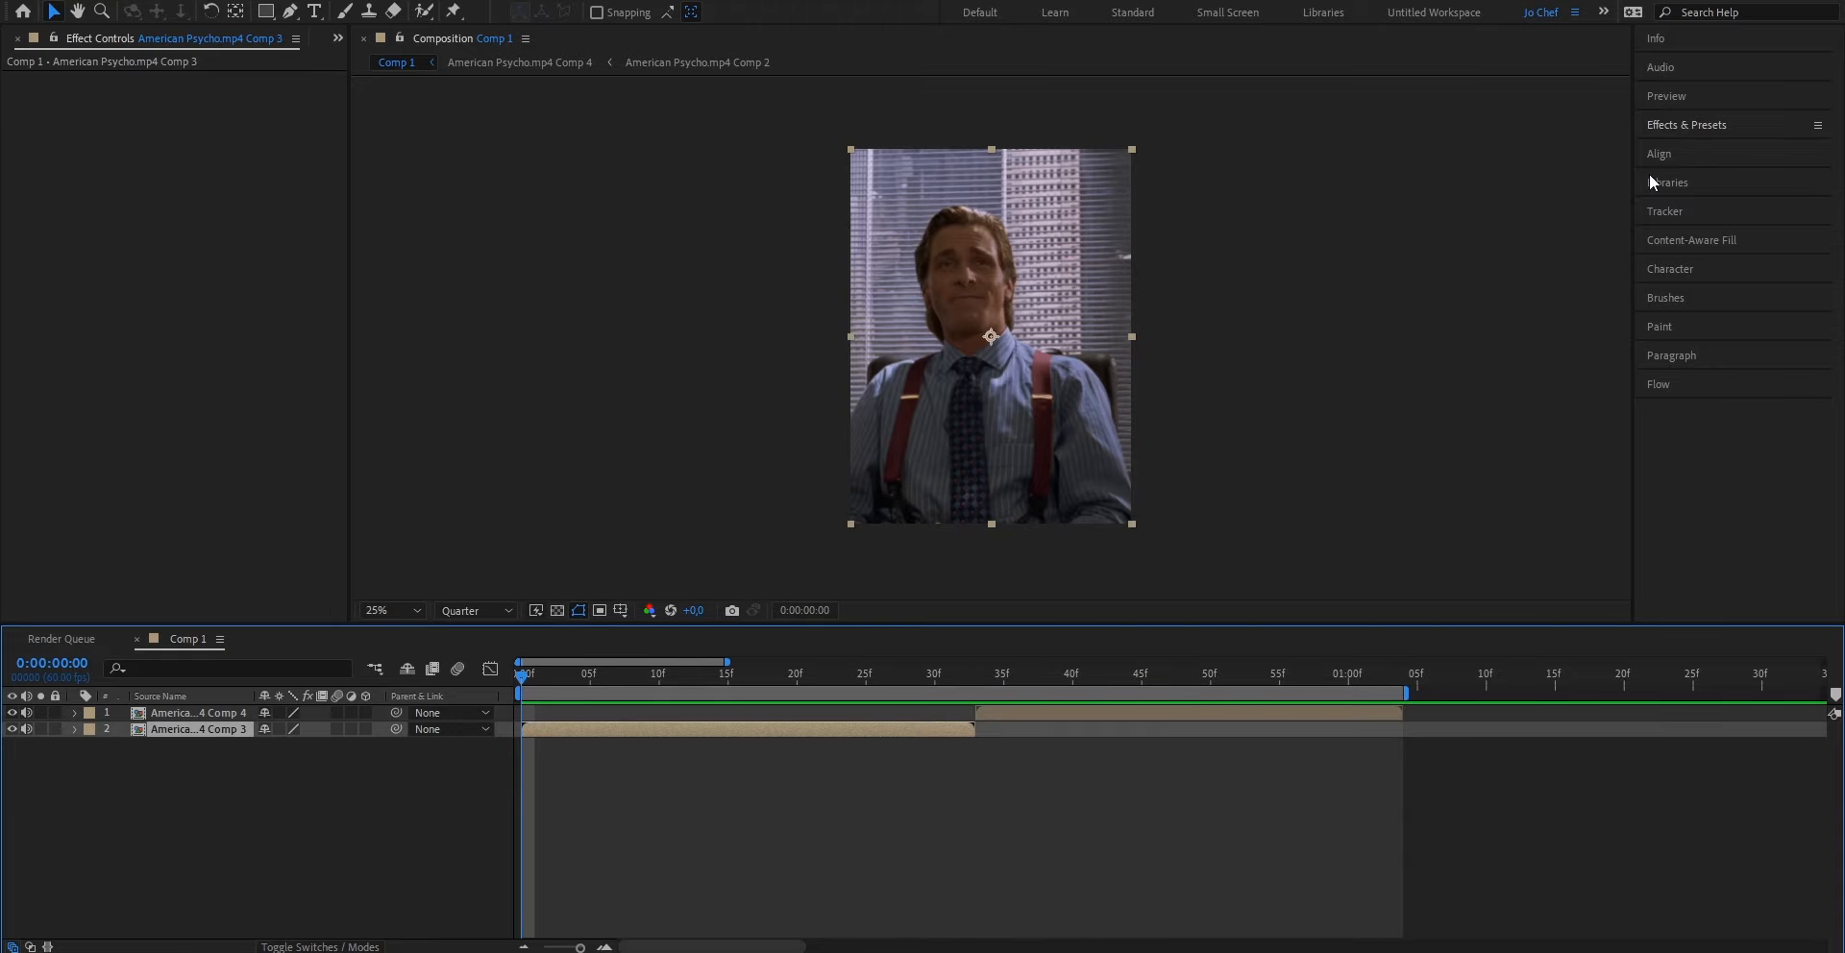
pyautogui.click(1690, 125)
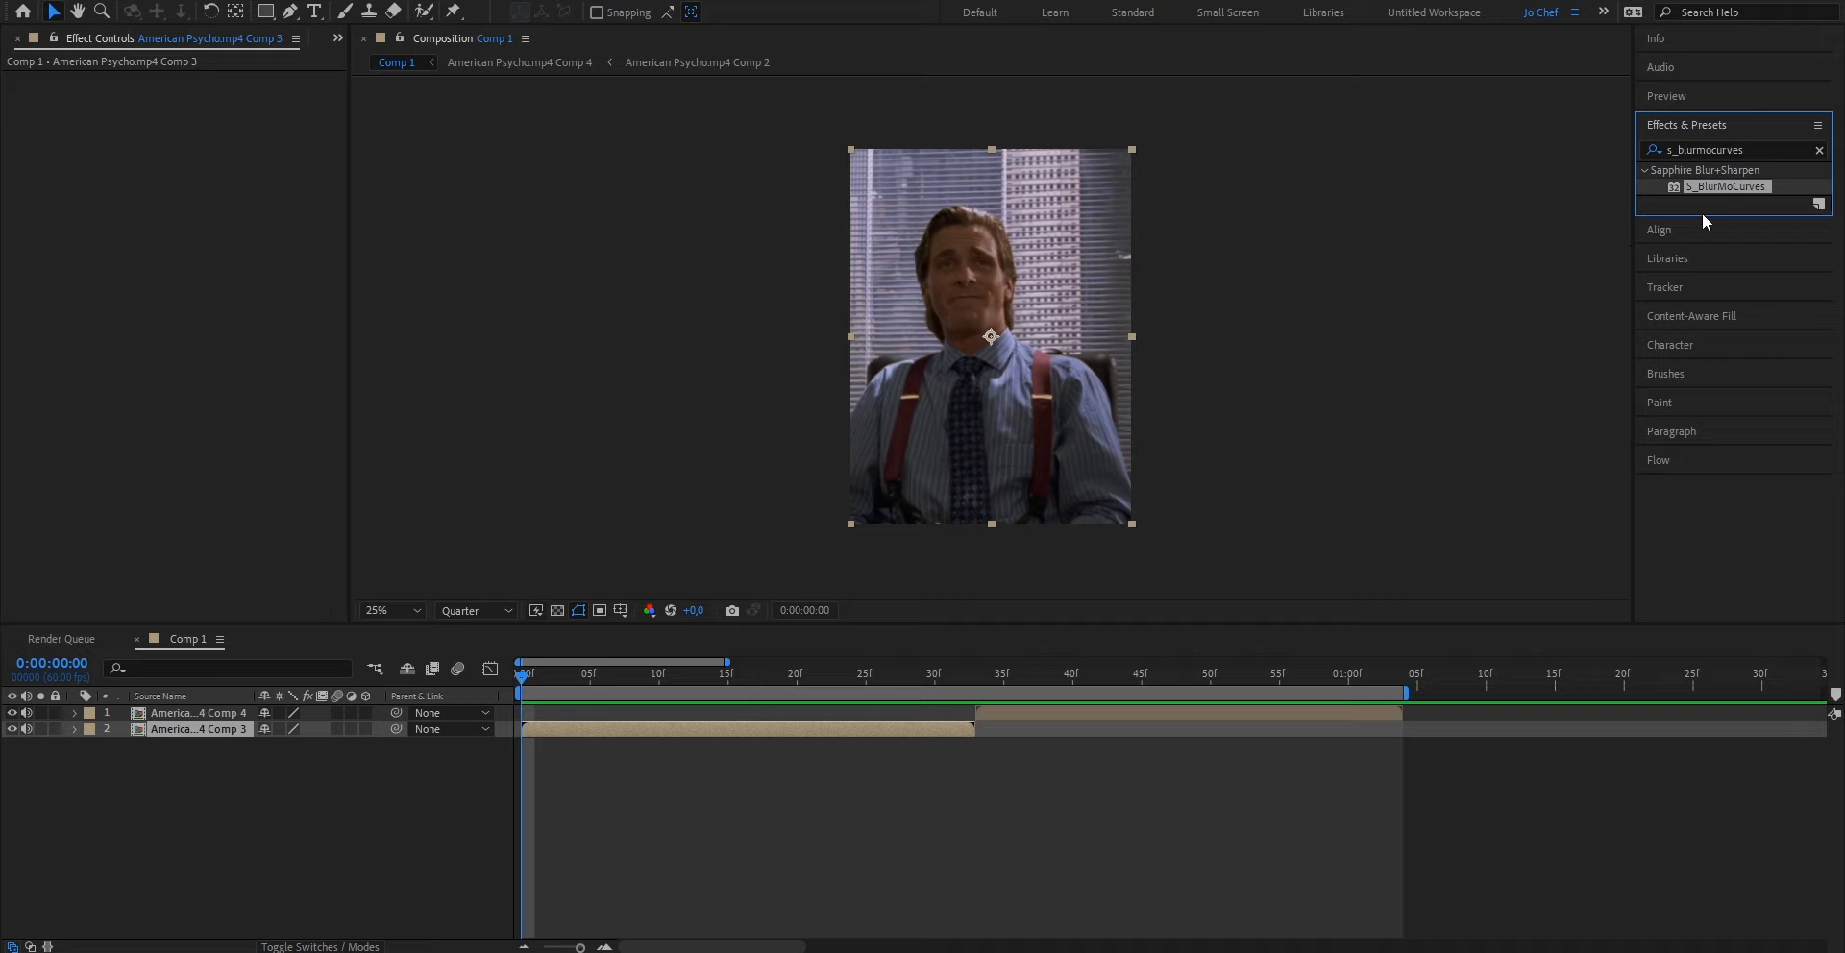
pyautogui.moveTo(1678, 151); pyautogui.dragTo(744, 722)
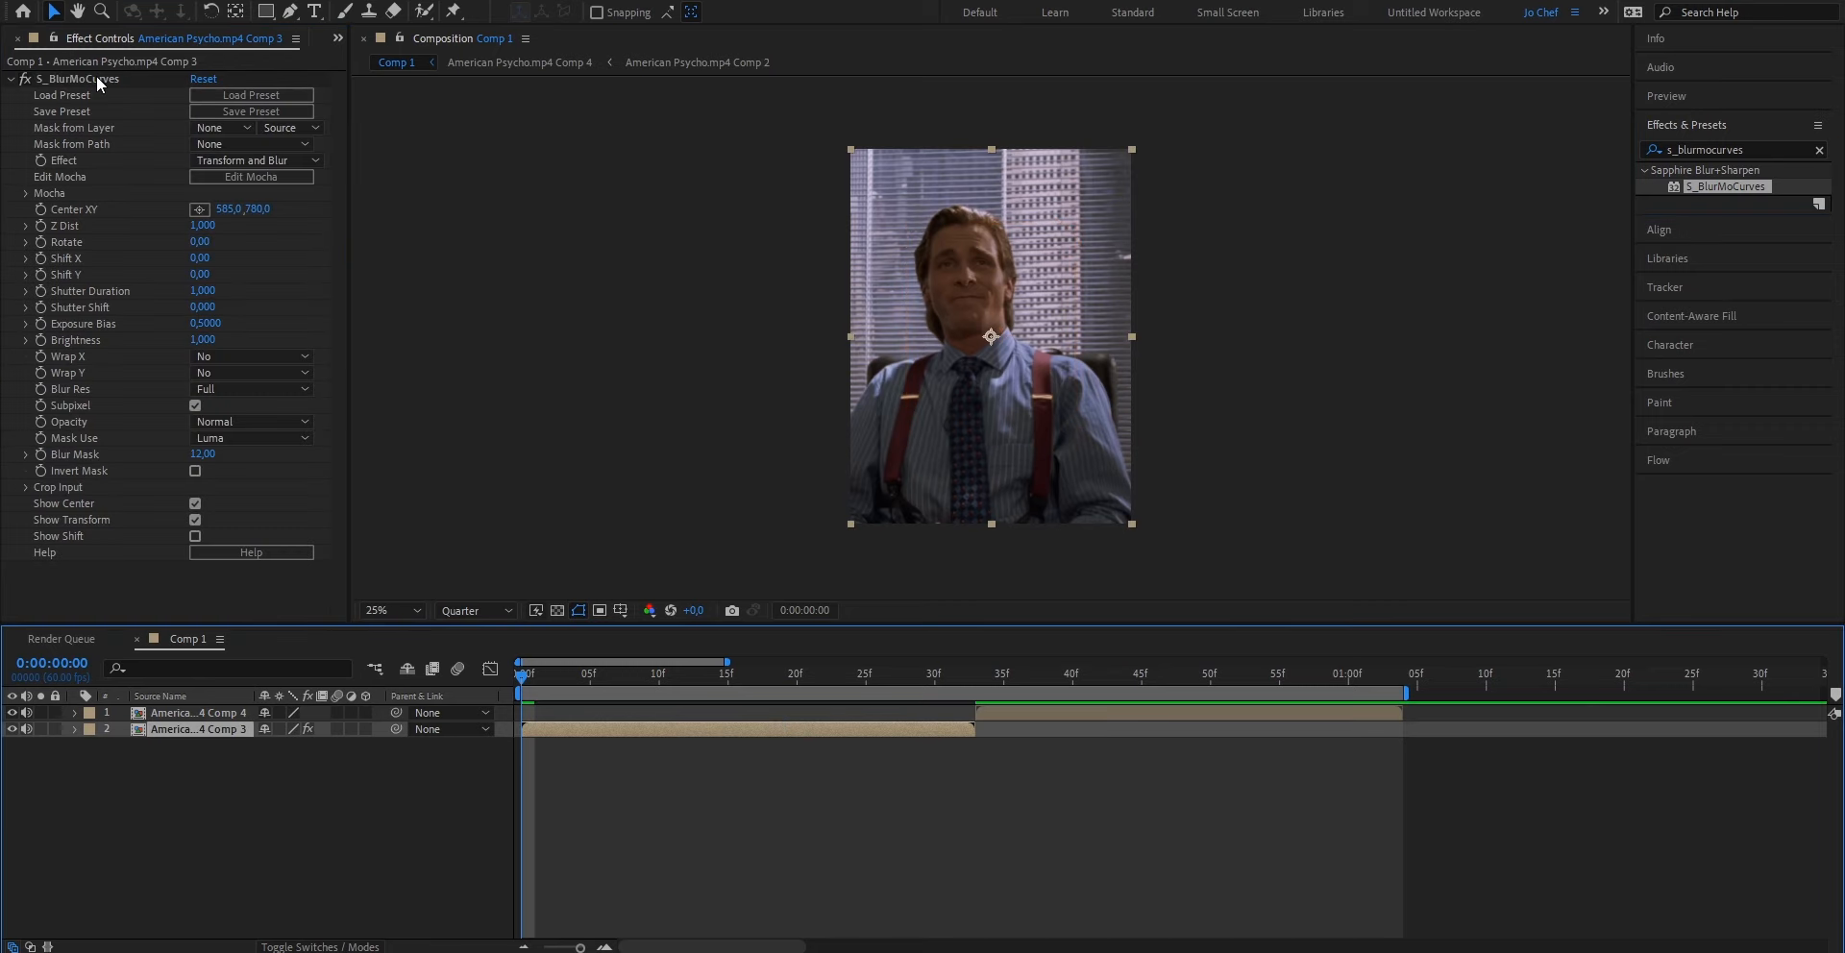
# Keyframe the S_BlurMoCurves Shift Y at 400 on the first frame.
pyautogui.click(97, 78)
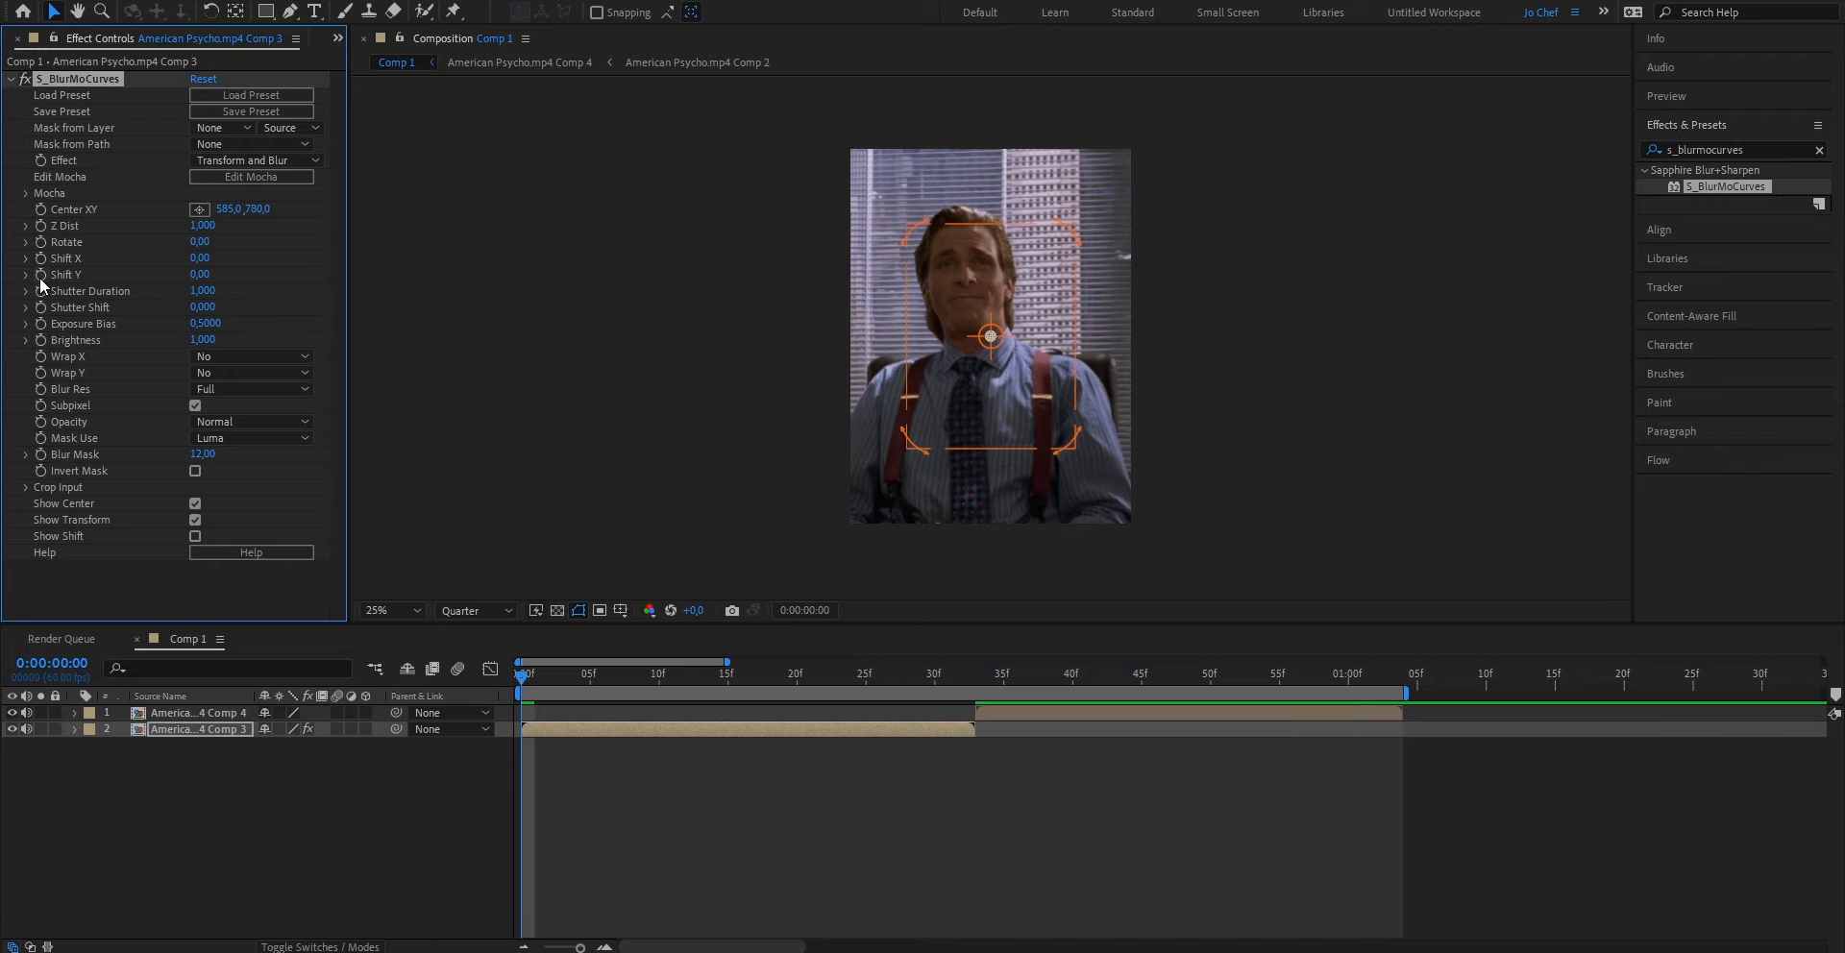
pyautogui.click(187, 273)
pyautogui.write('400')
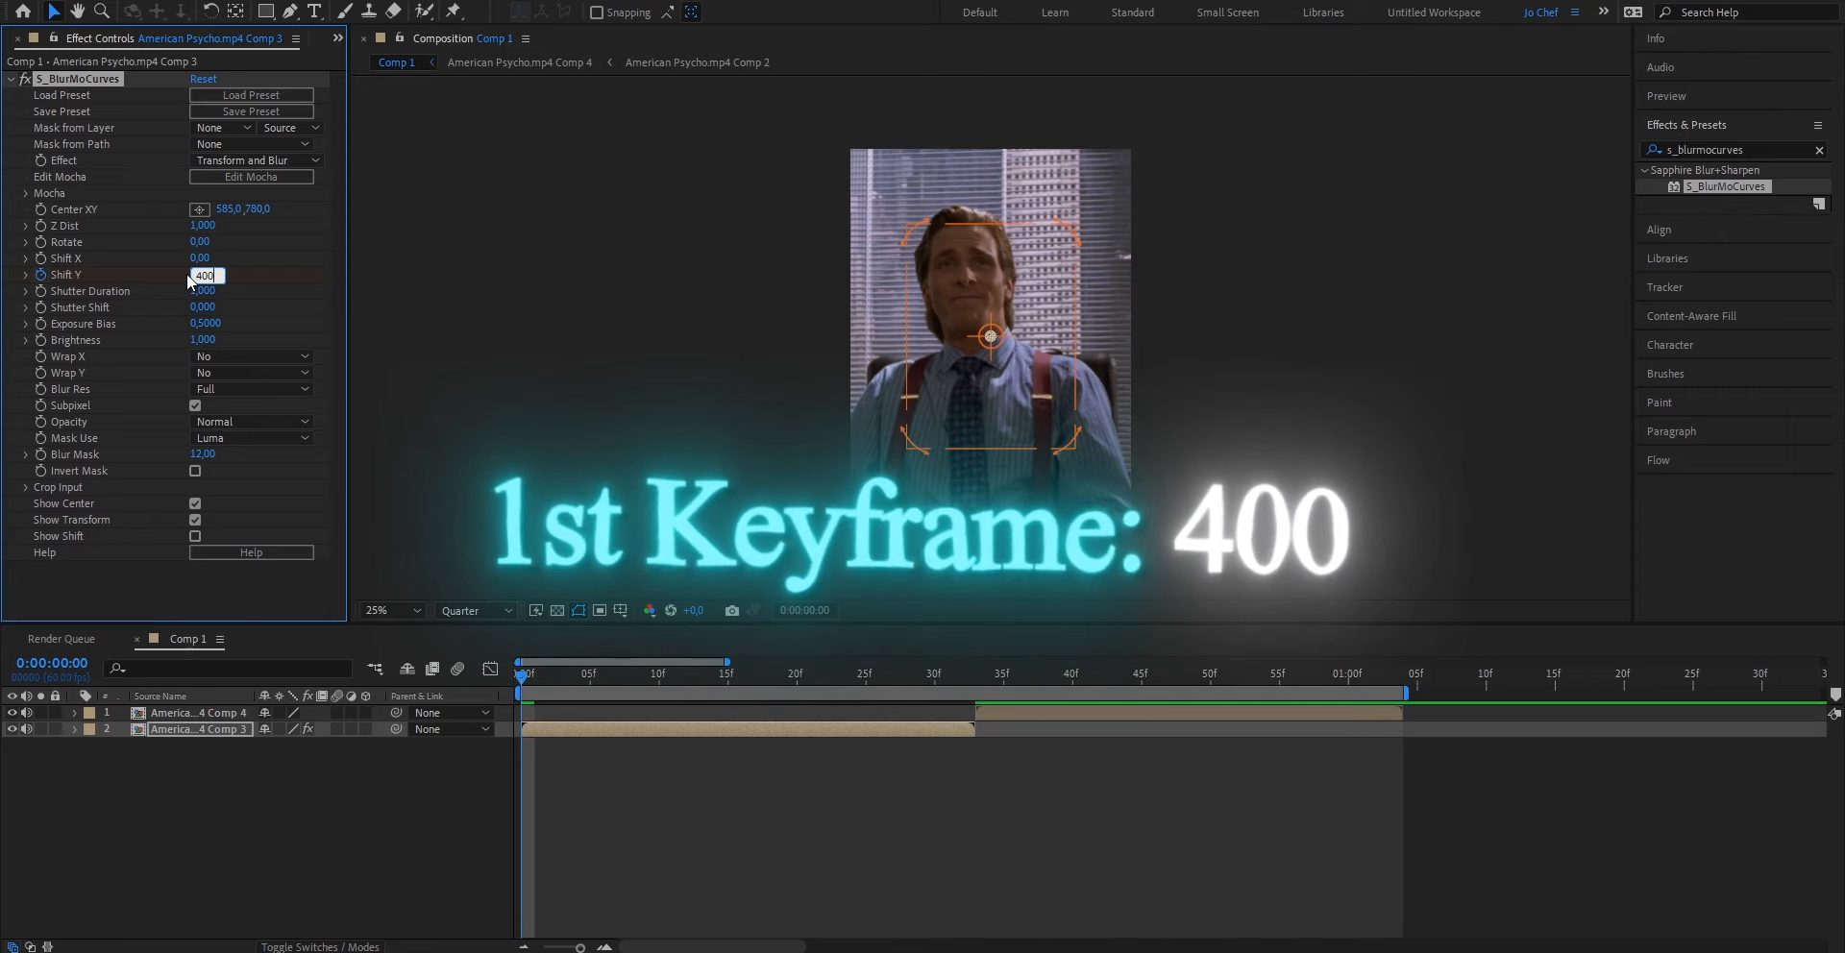
pyautogui.press('Return')
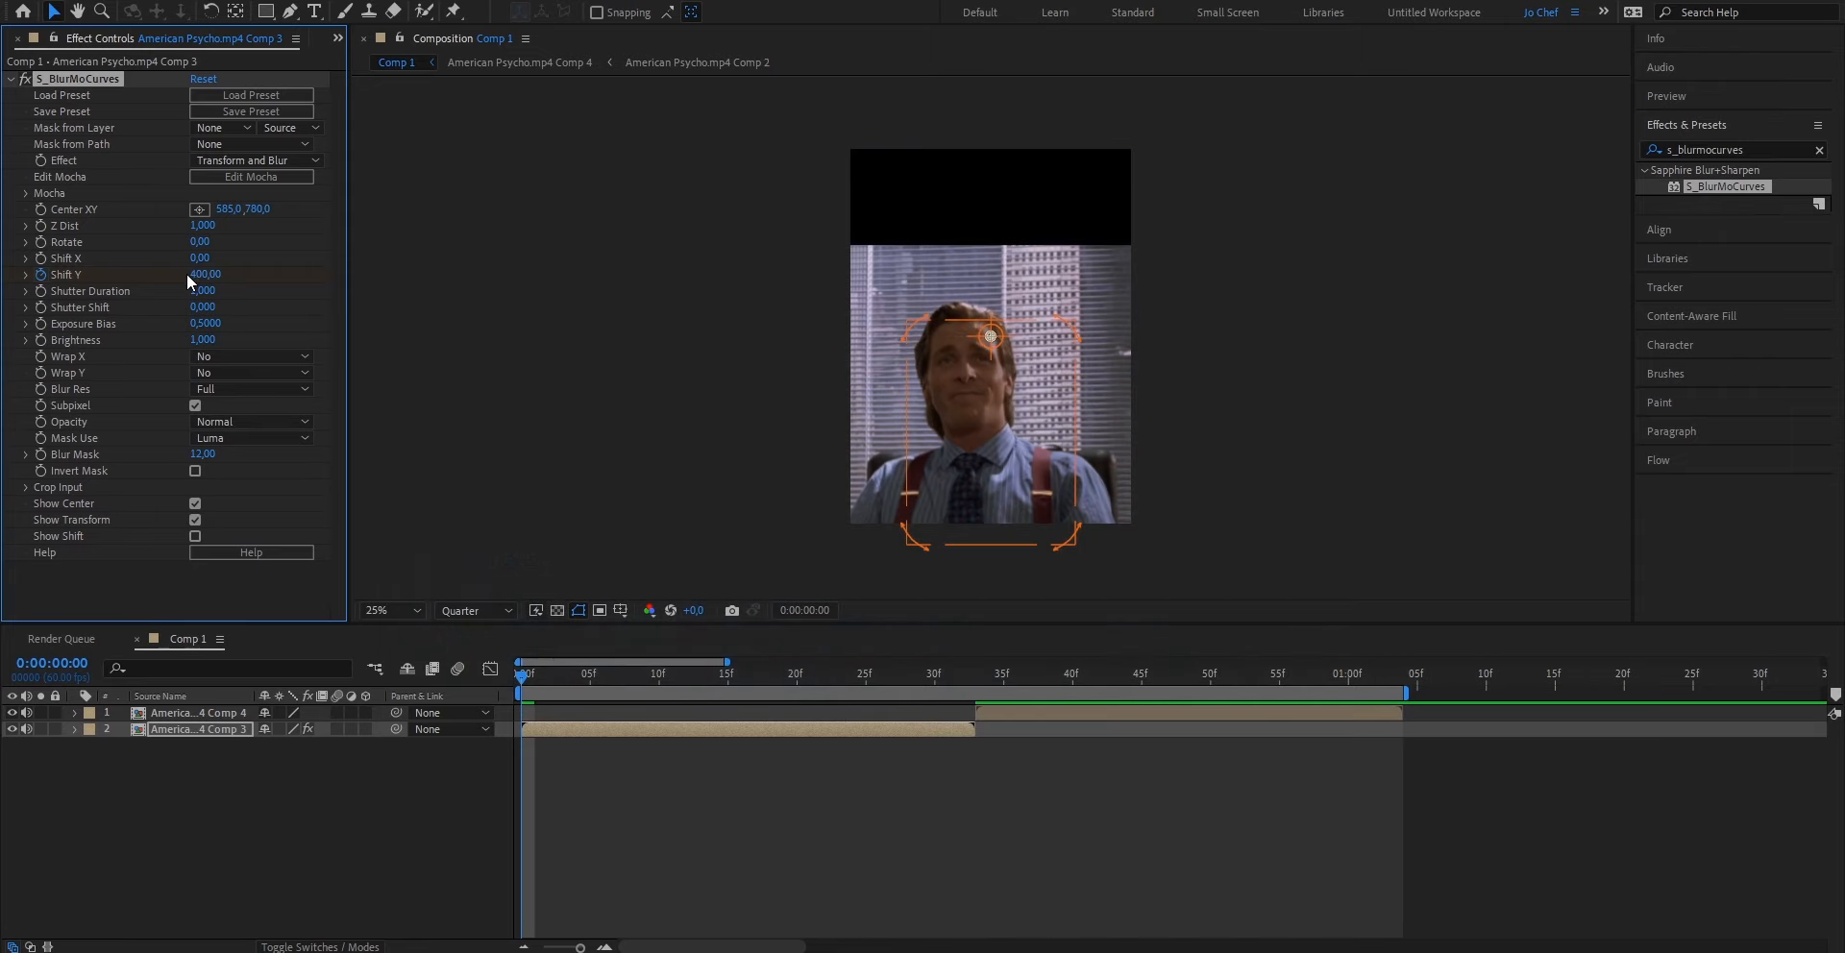
# Reveal the Comp 3 layer's keyframes in the timeline and add a Shift Y keyframe of -250 at frame 5.
pyautogui.click(611, 732)
pyautogui.press('u')
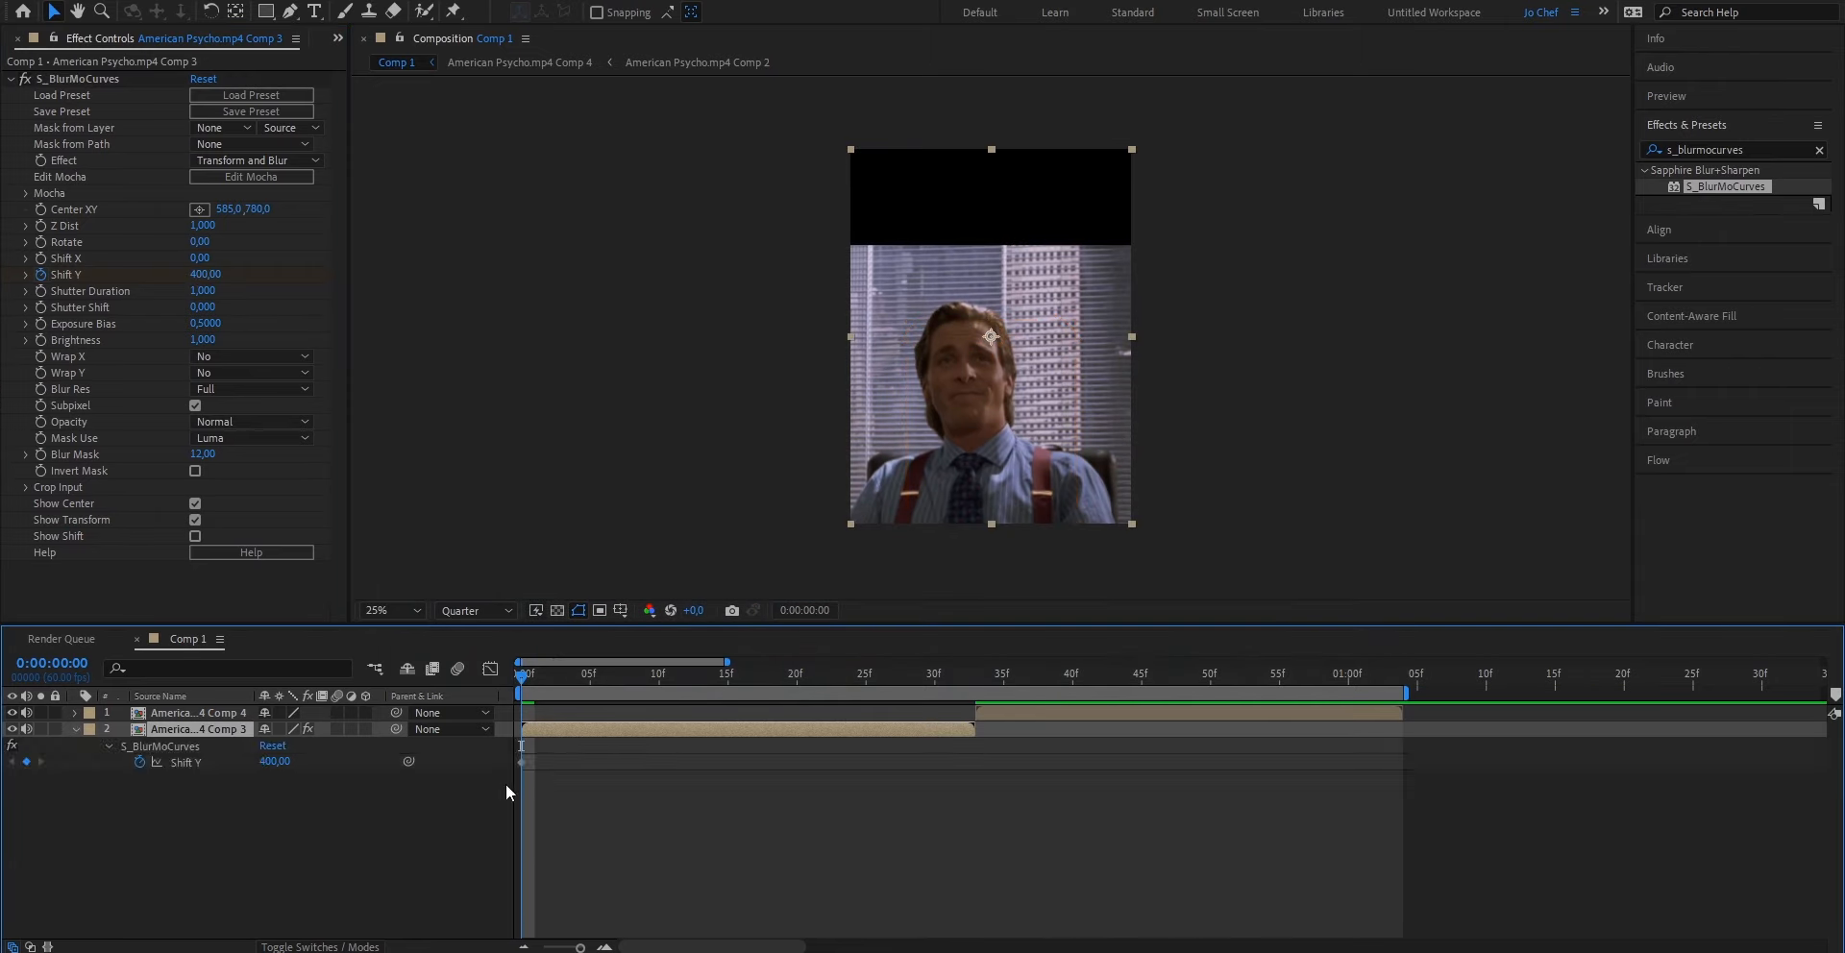
pyautogui.moveTo(579, 948); pyautogui.dragTo(583, 947)
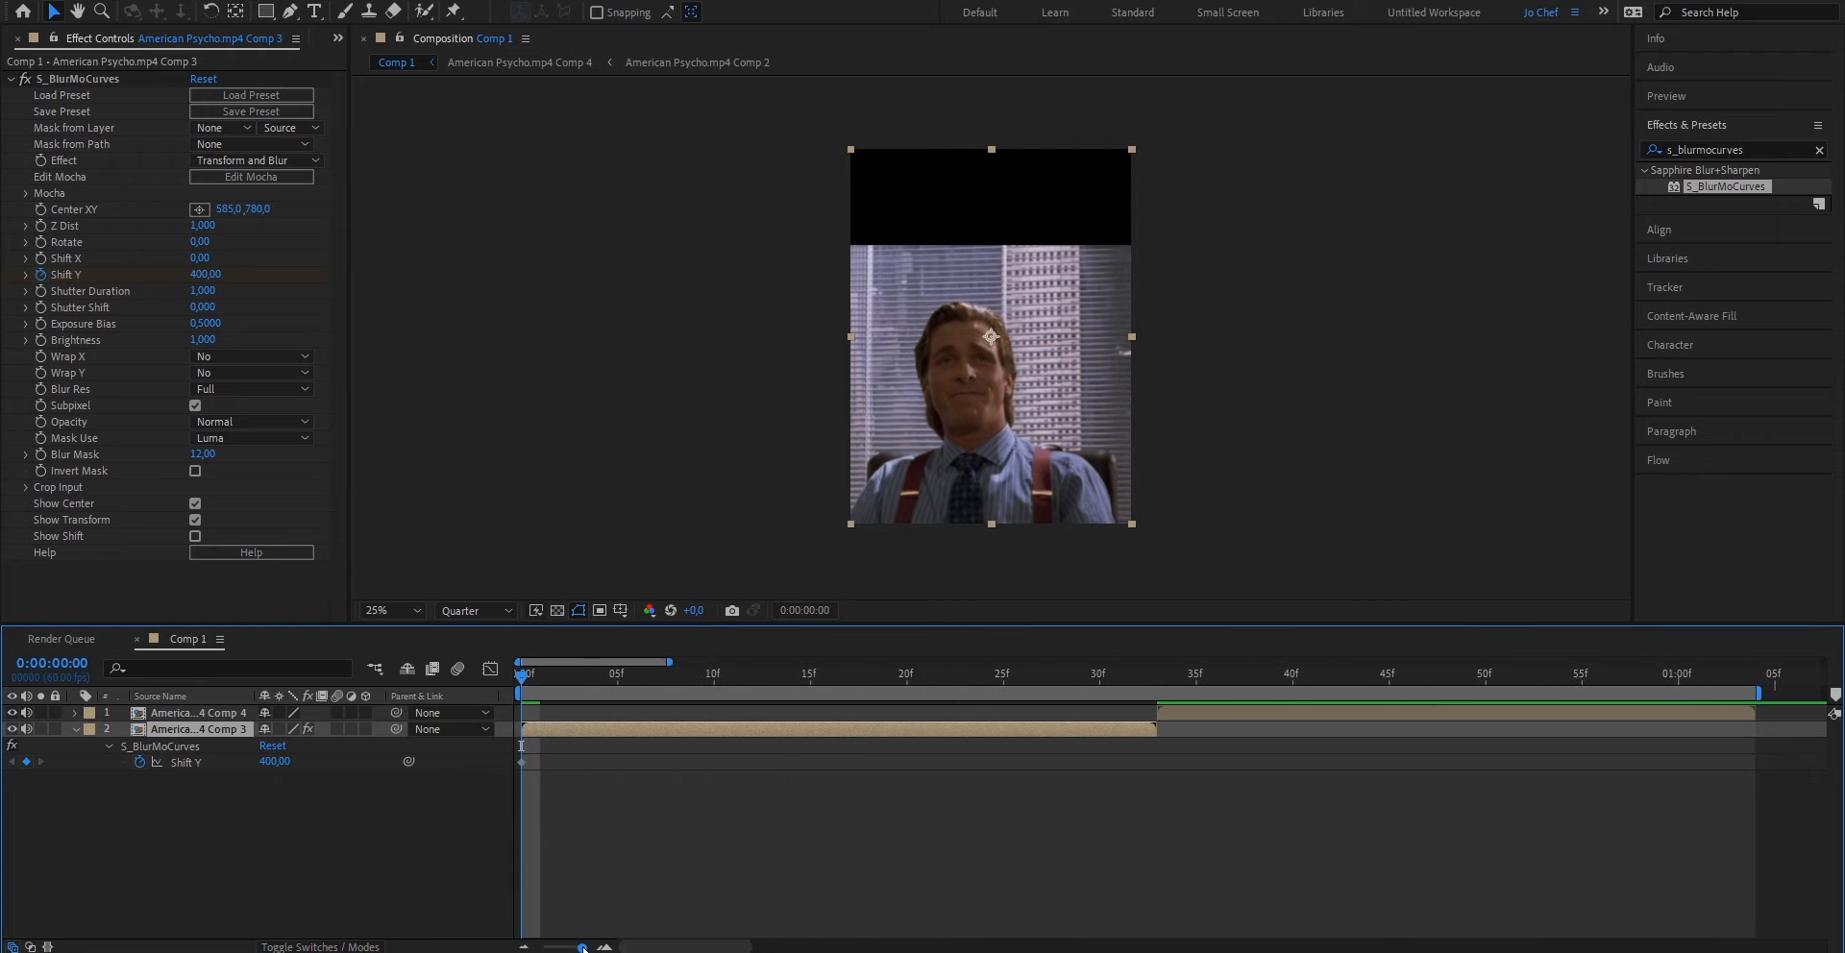
pyautogui.click(609, 671)
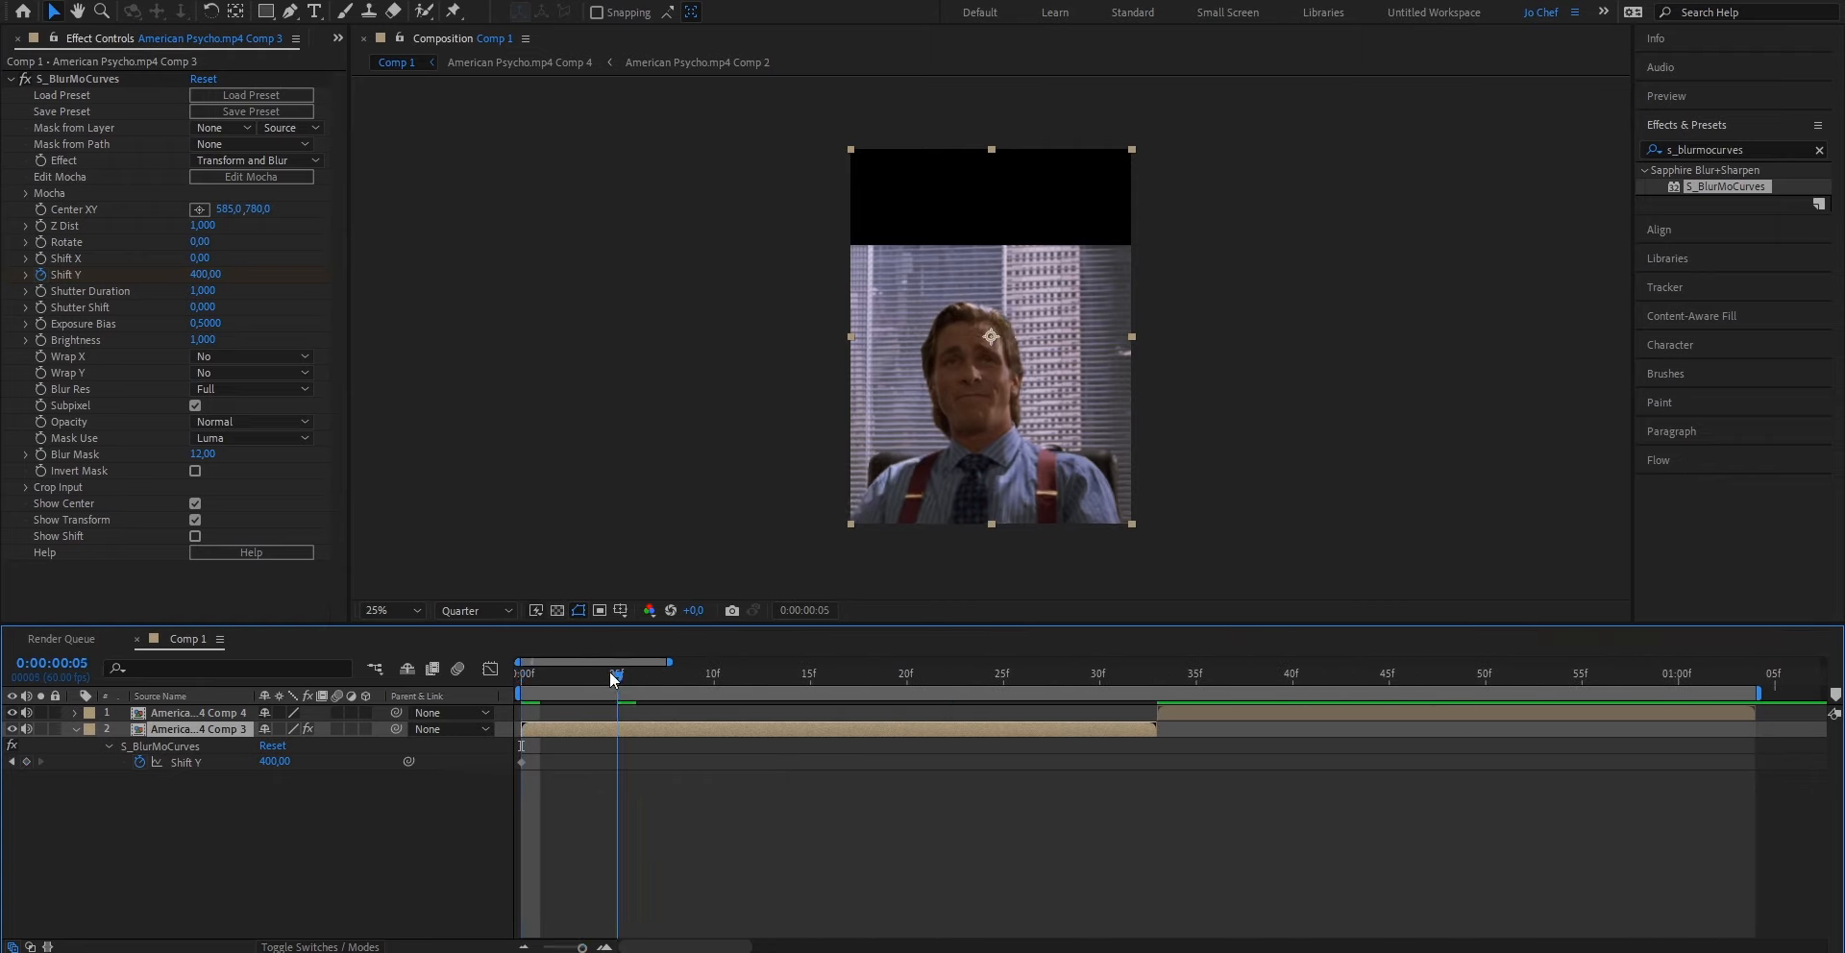
pyautogui.click(204, 275)
pyautogui.write('-250')
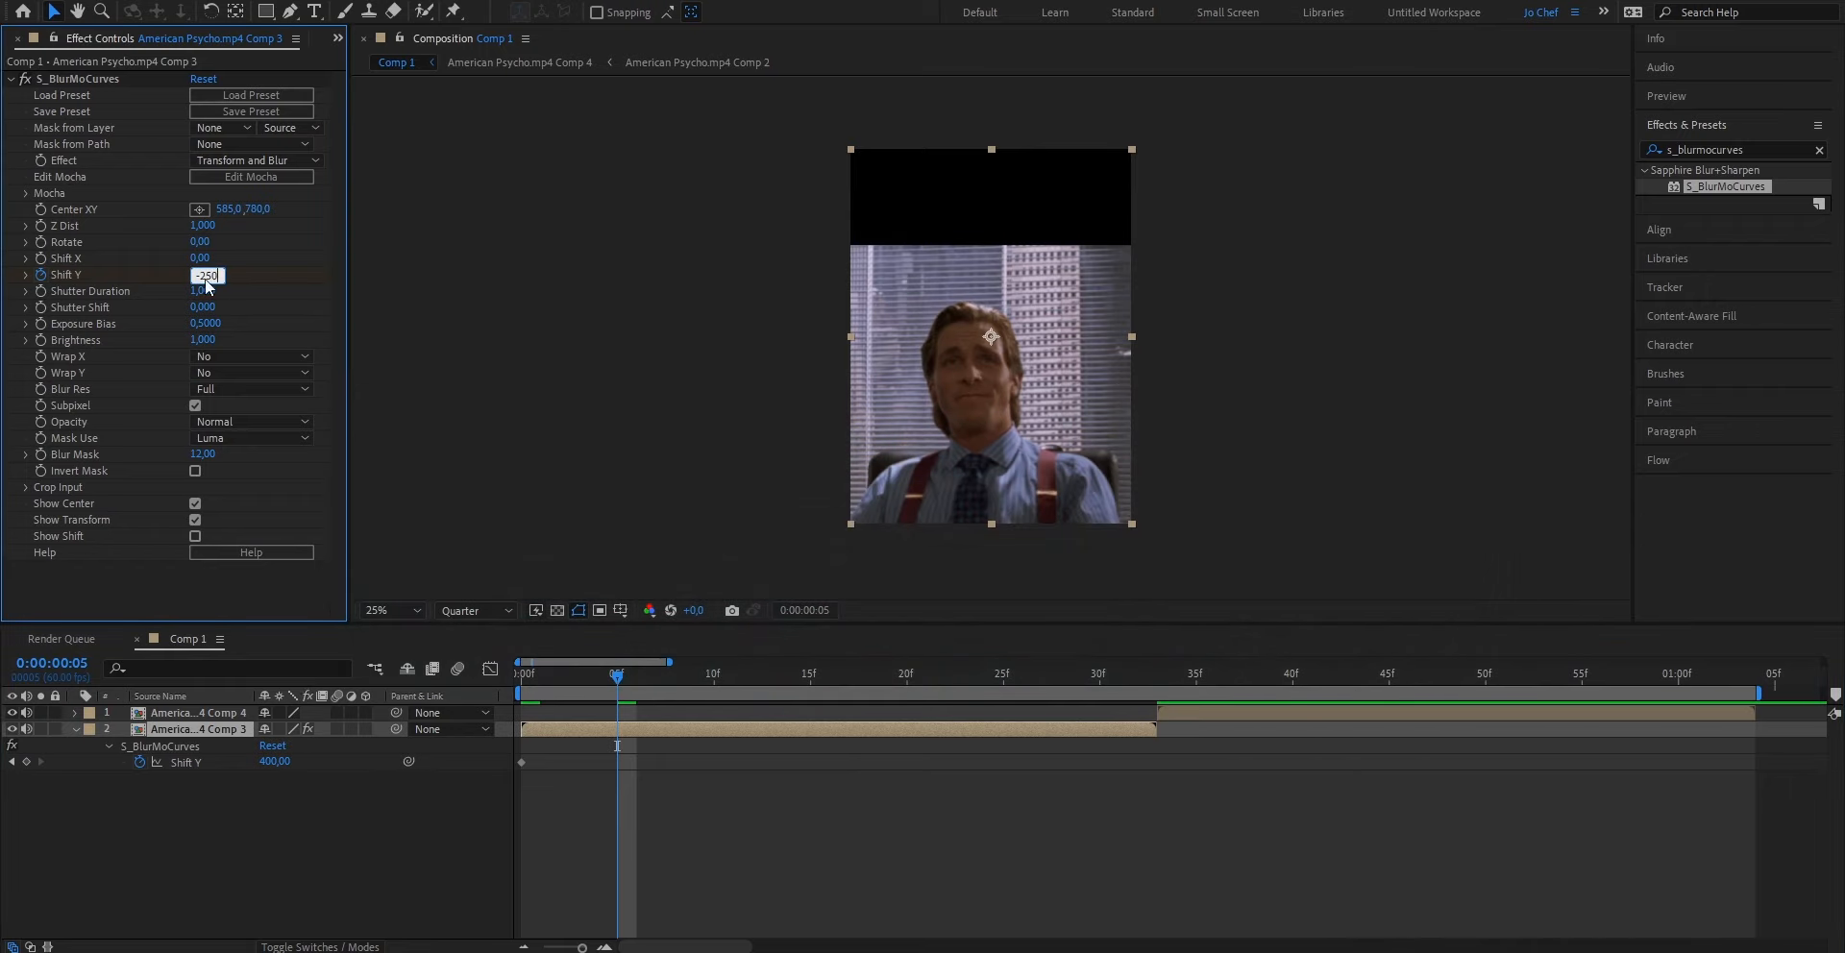
pyautogui.press('Return')
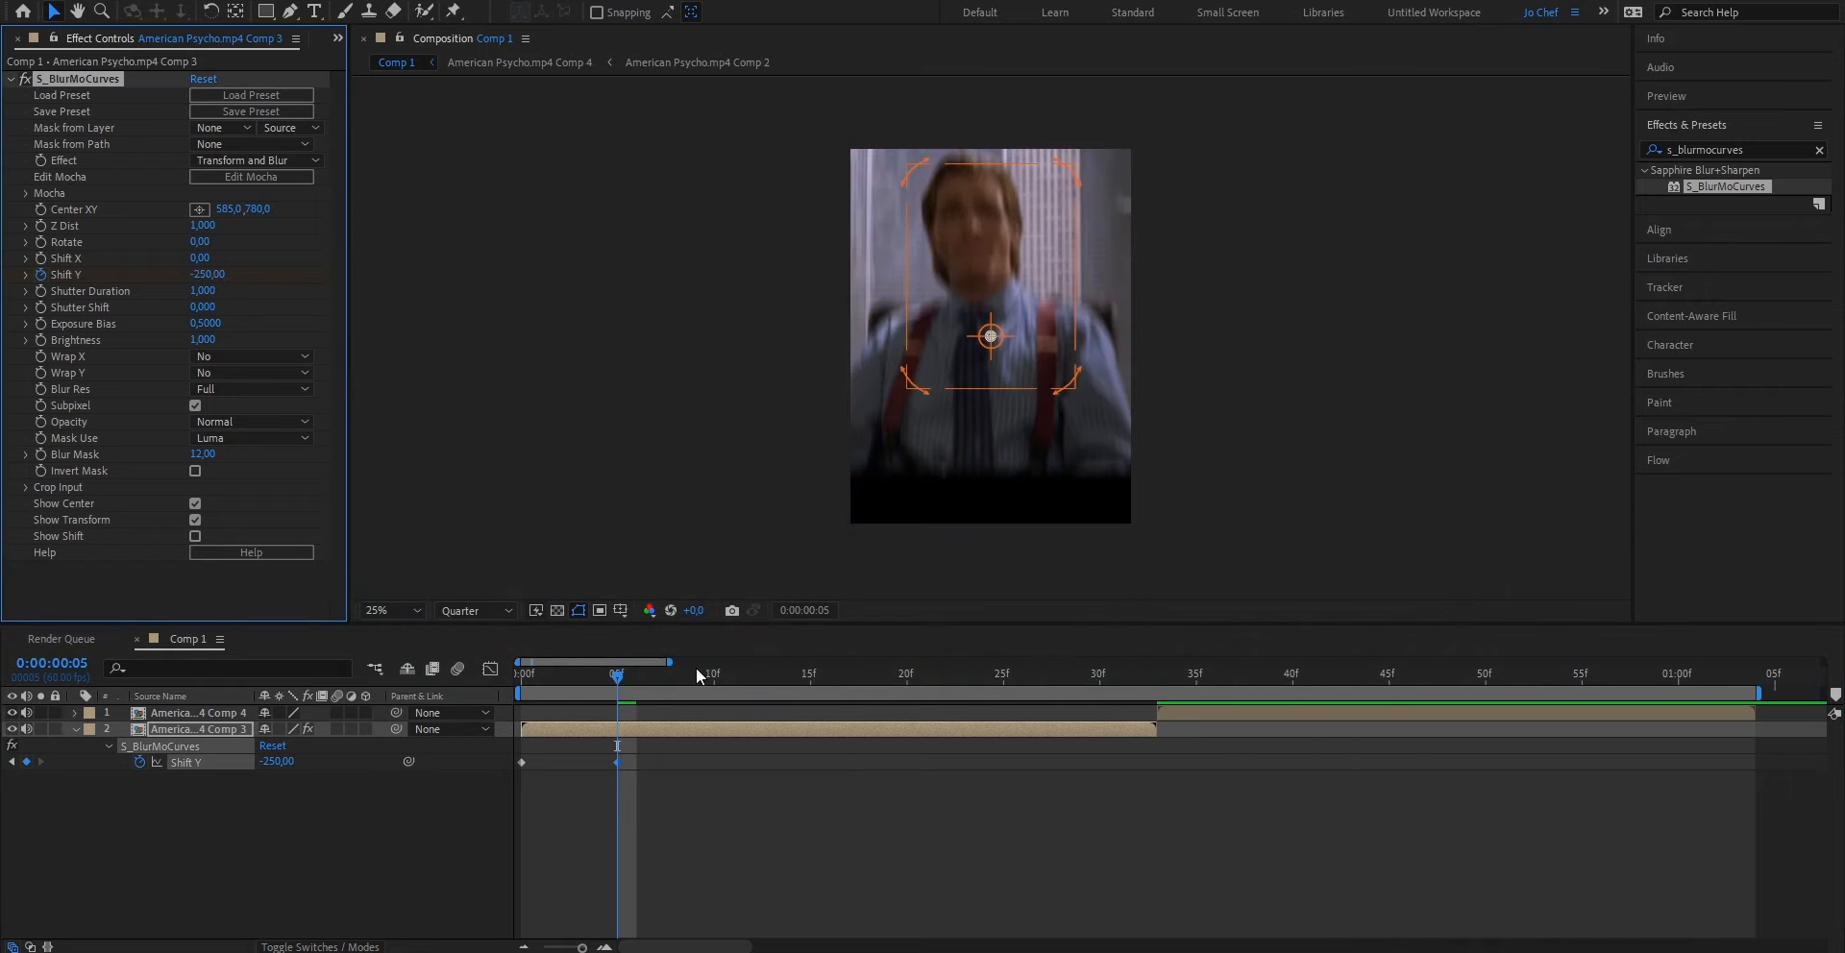
# Add a third Shift Y keyframe with a value of 50 at frame 13.
pyautogui.click(774, 682)
pyautogui.moveTo(777, 681); pyautogui.dragTo(780, 688)
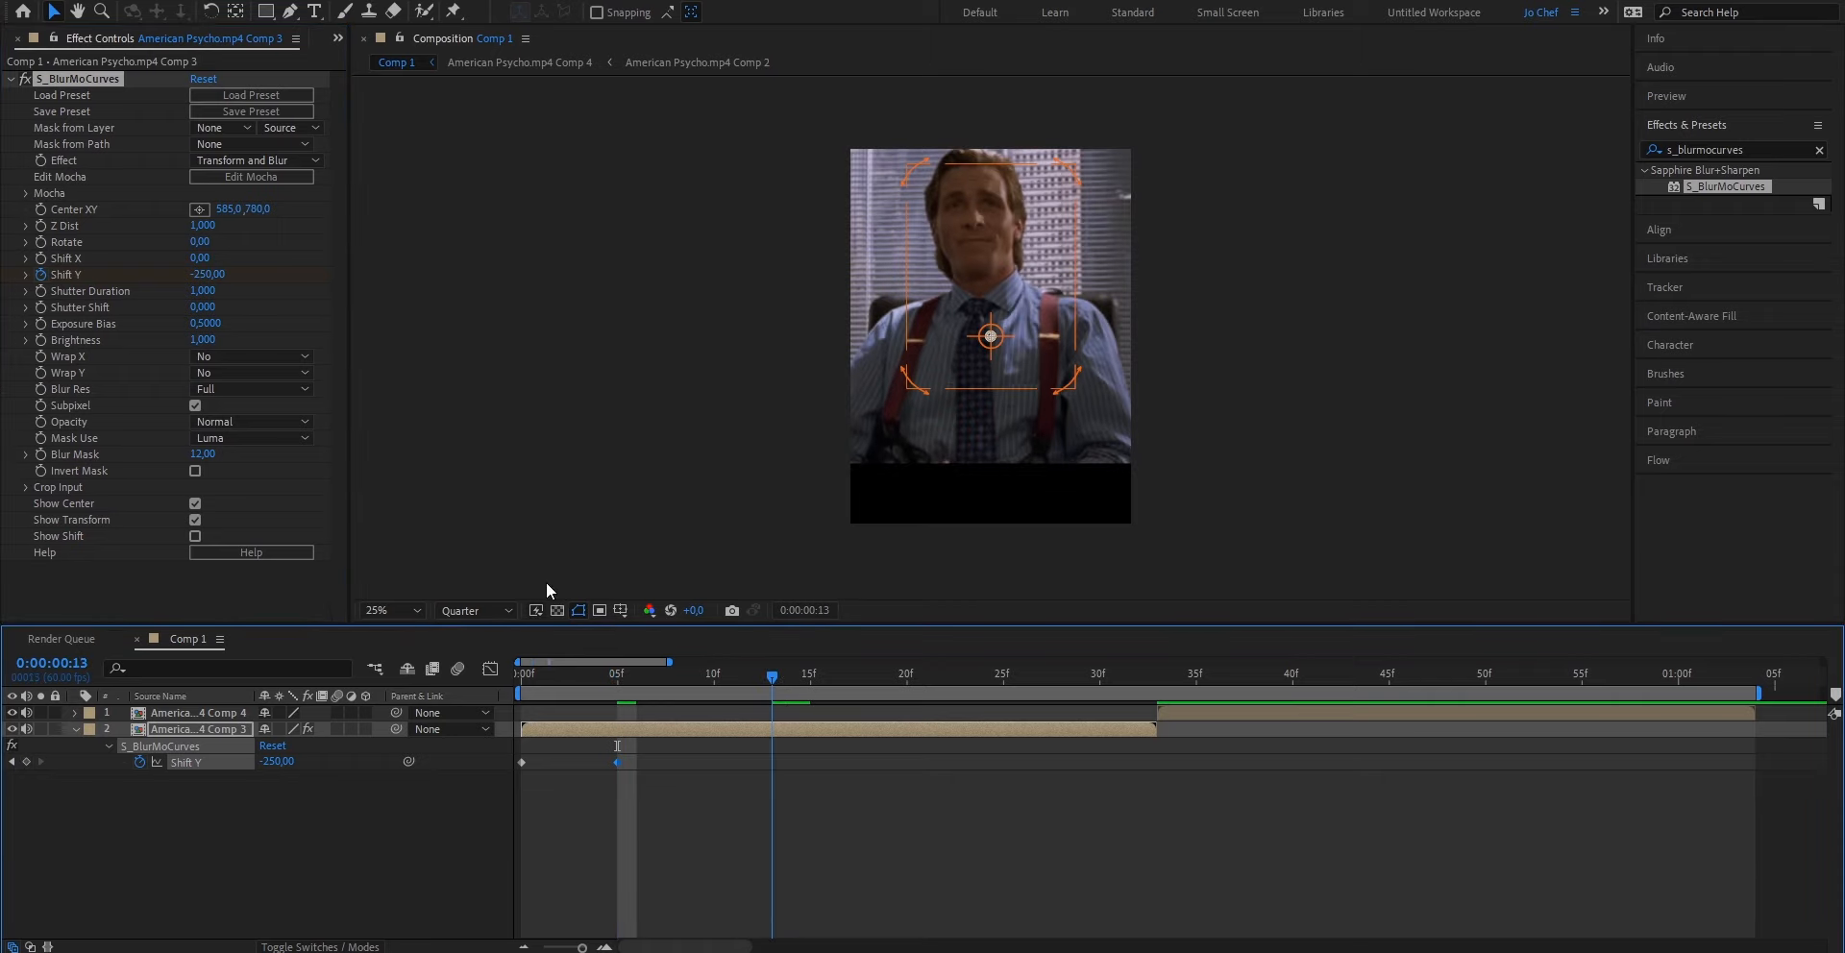
pyautogui.click(206, 275)
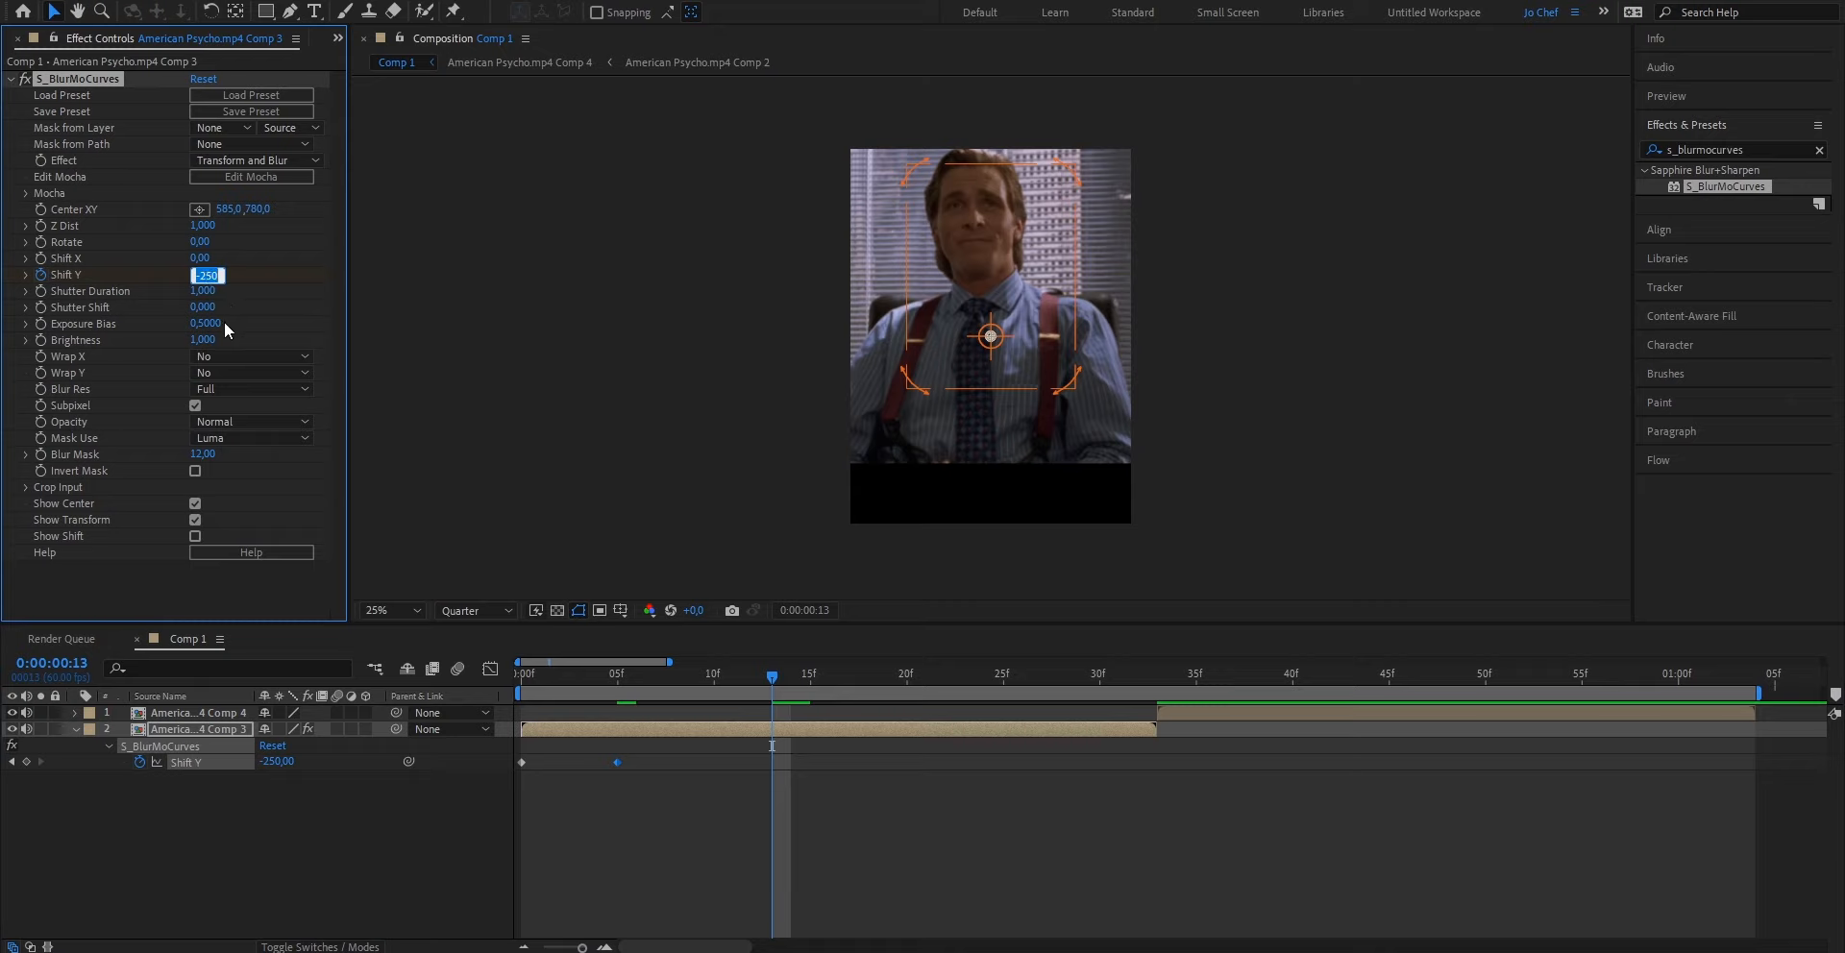
pyautogui.write('50')
pyautogui.press('Return')
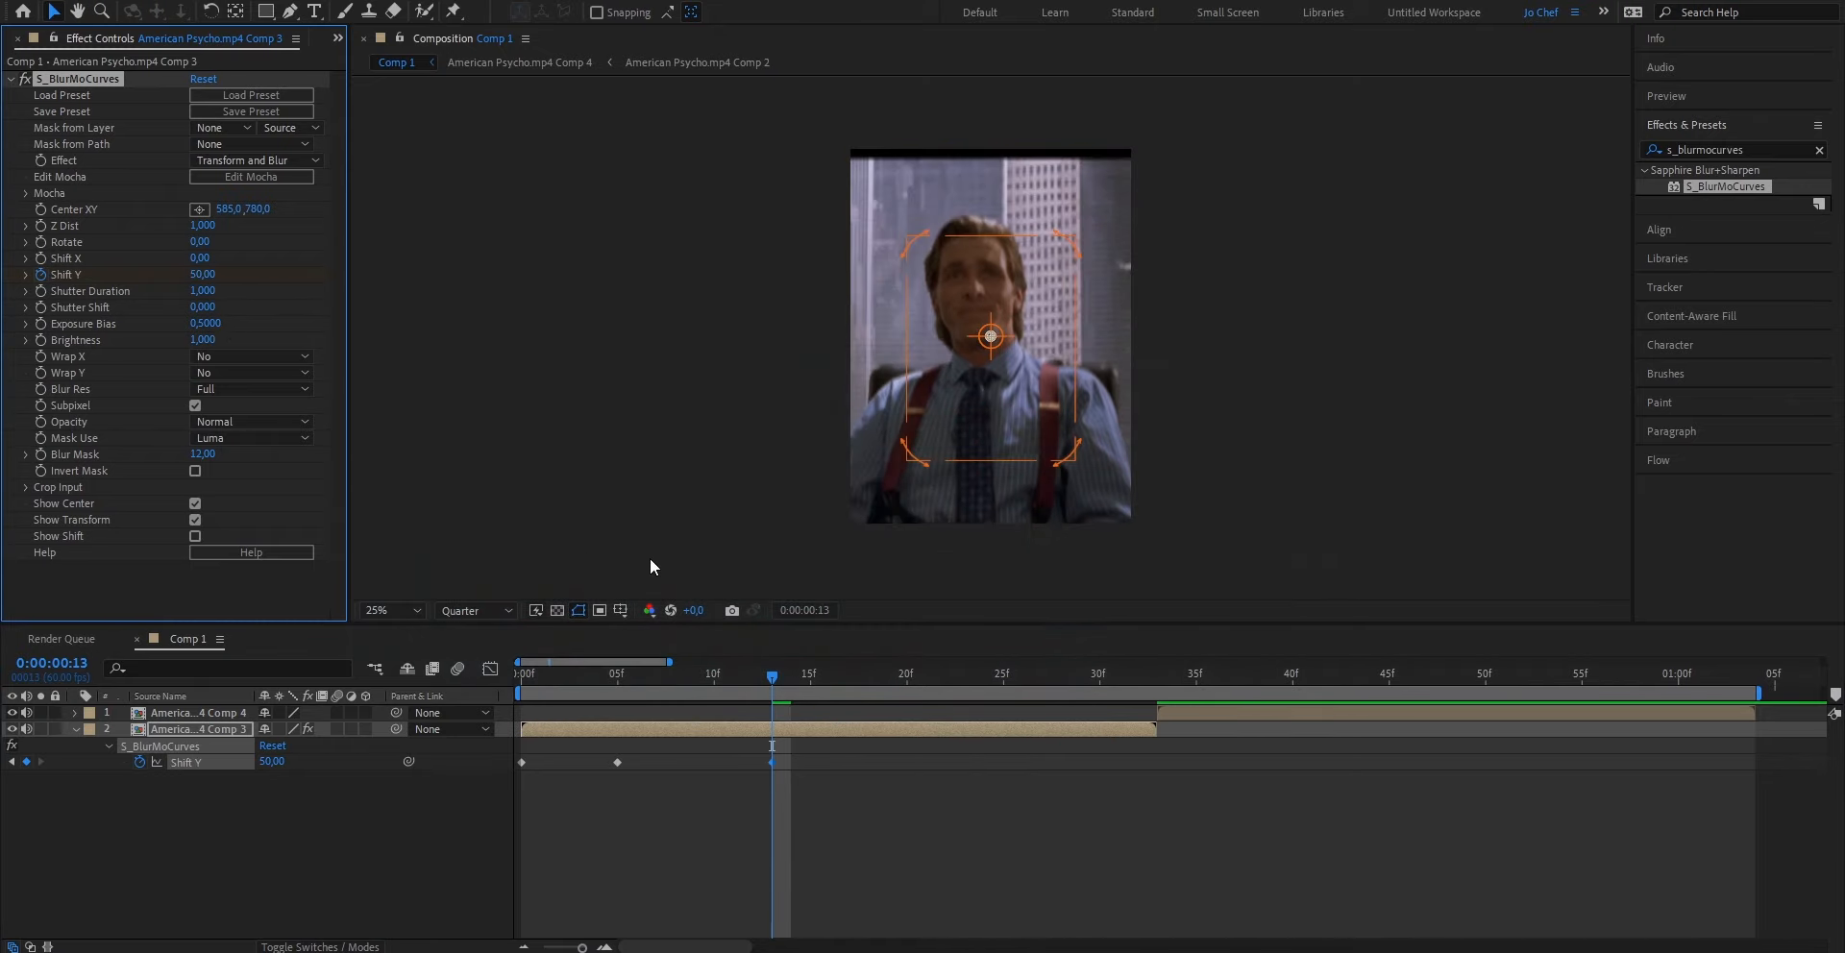
# Add a fourth Shift Y keyframe with a value of 0 at frame 25.
pyautogui.click(1002, 678)
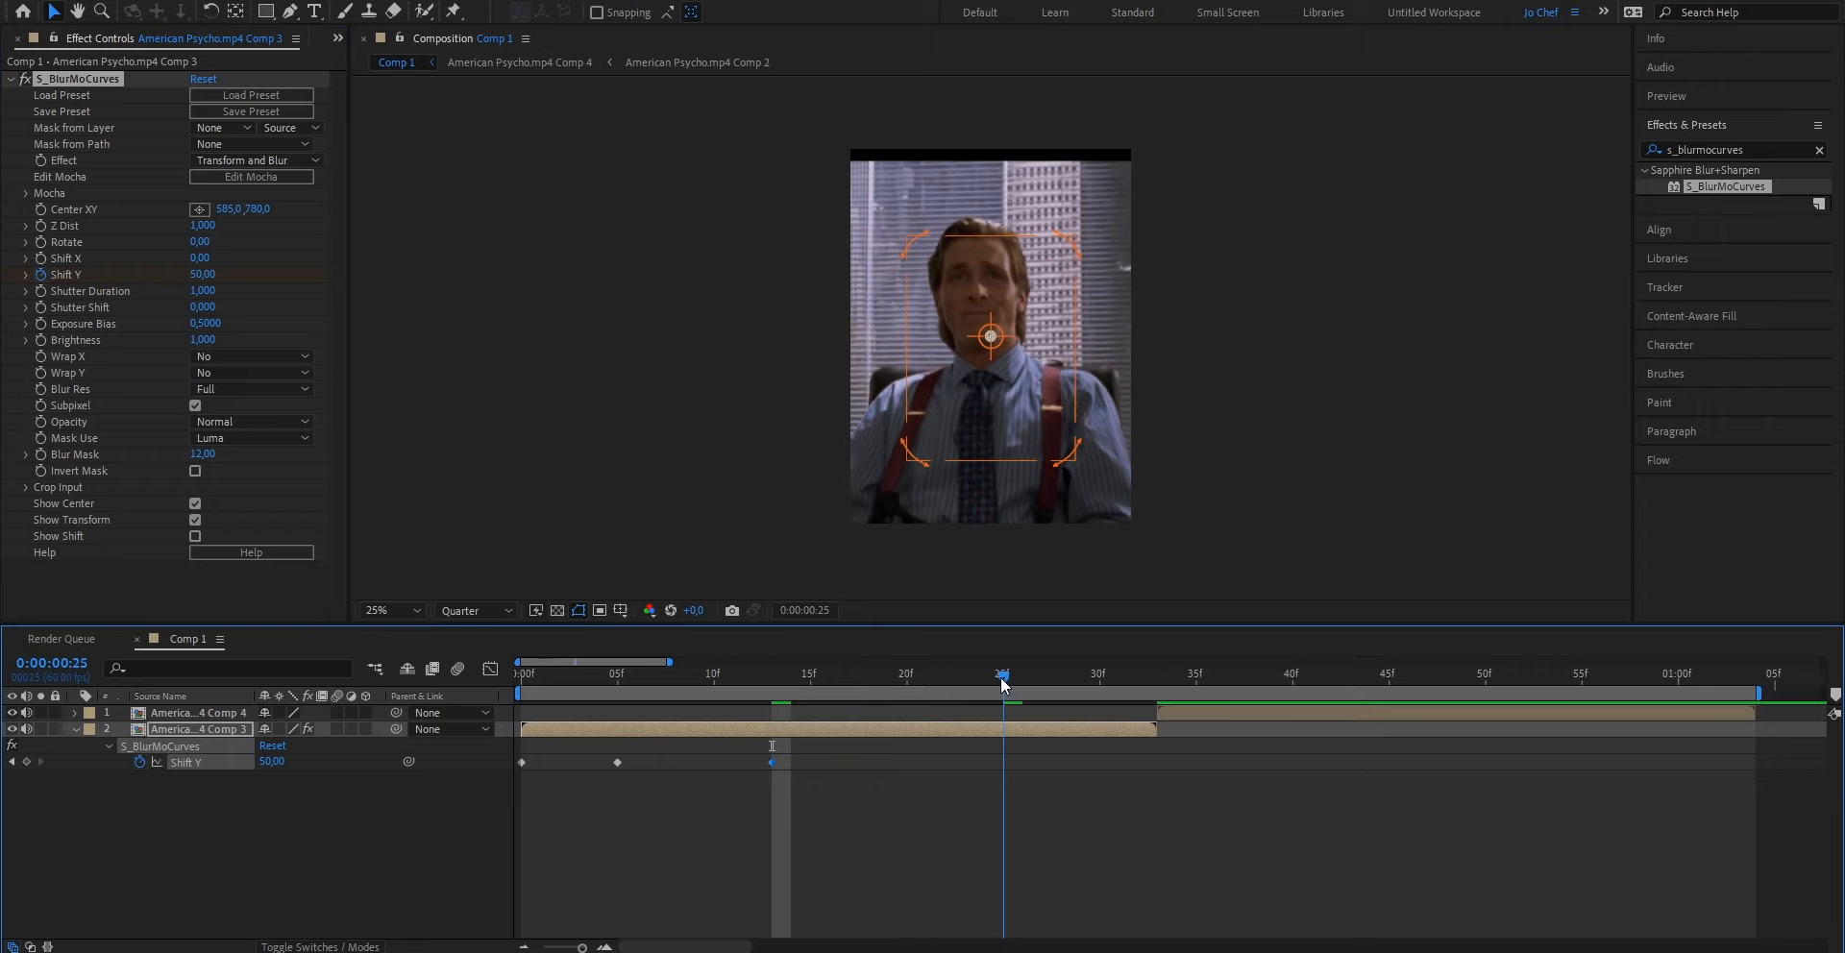
pyautogui.click(199, 274)
pyautogui.write('0')
pyautogui.press('Return')
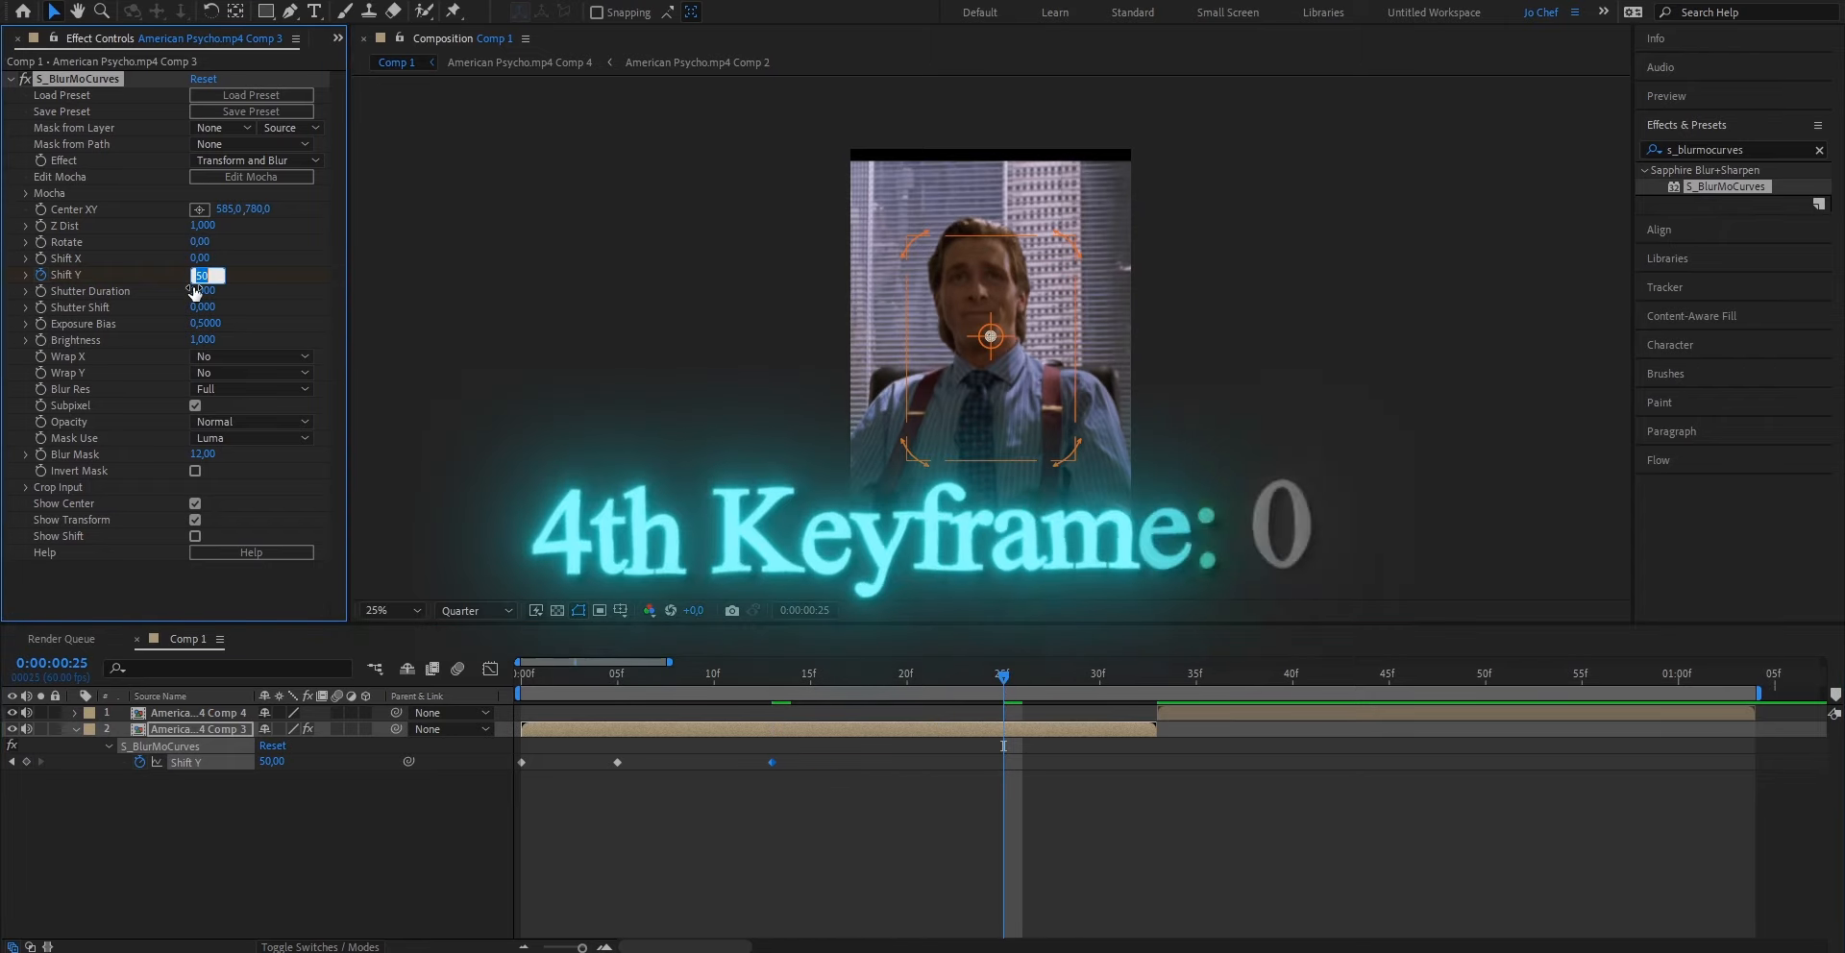
# Apply Easy Ease to all four Shift Y keyframes on the Comp 3 layer.
pyautogui.click(1040, 730)
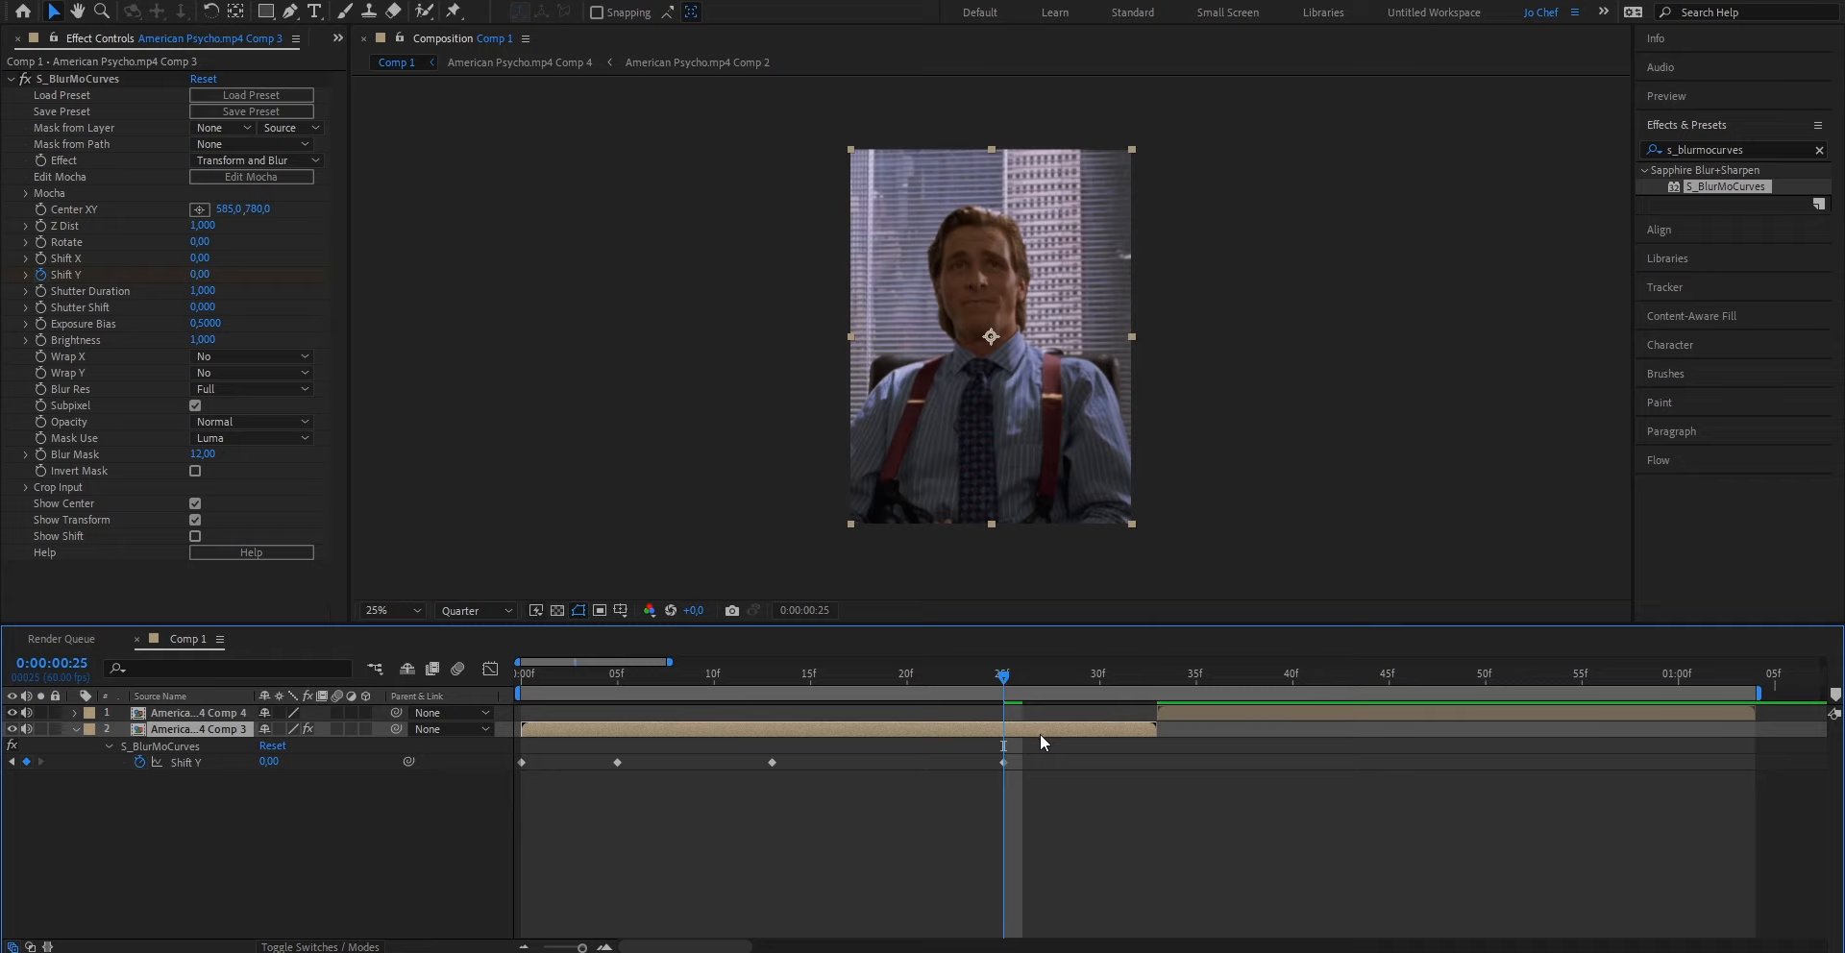
pyautogui.moveTo(1051, 780); pyautogui.dragTo(510, 713)
pyautogui.rightClick(521, 763)
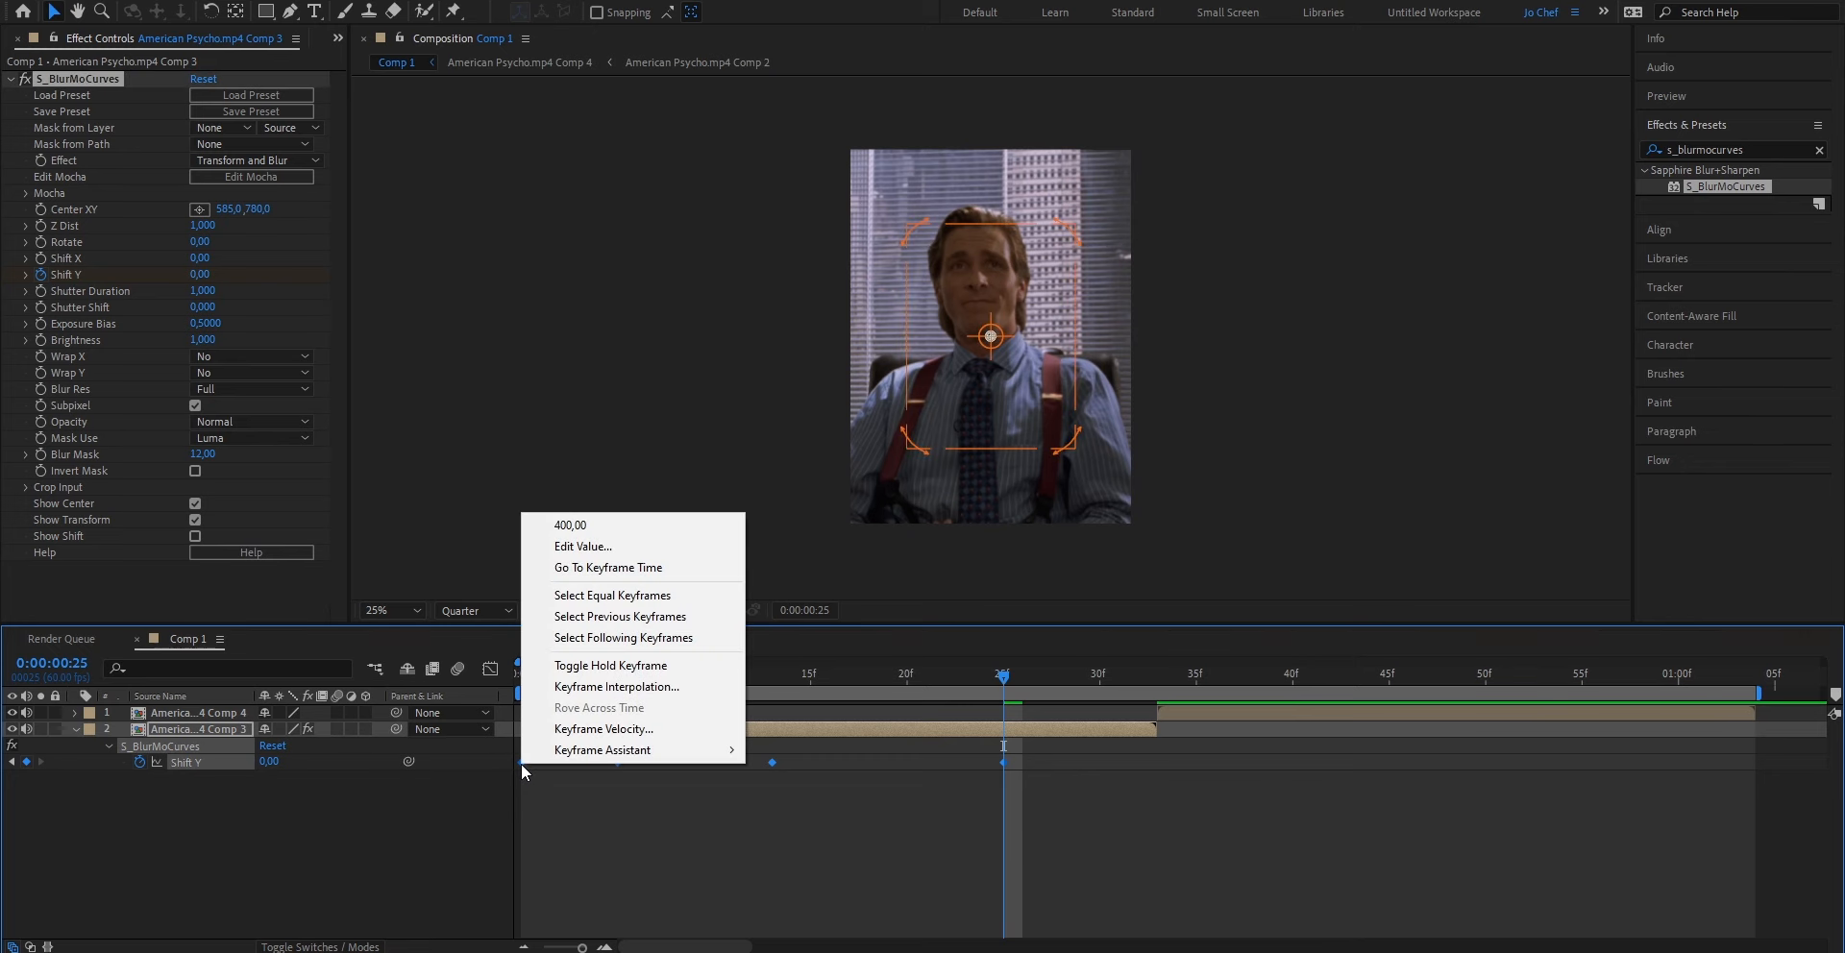
pyautogui.moveTo(567, 751)
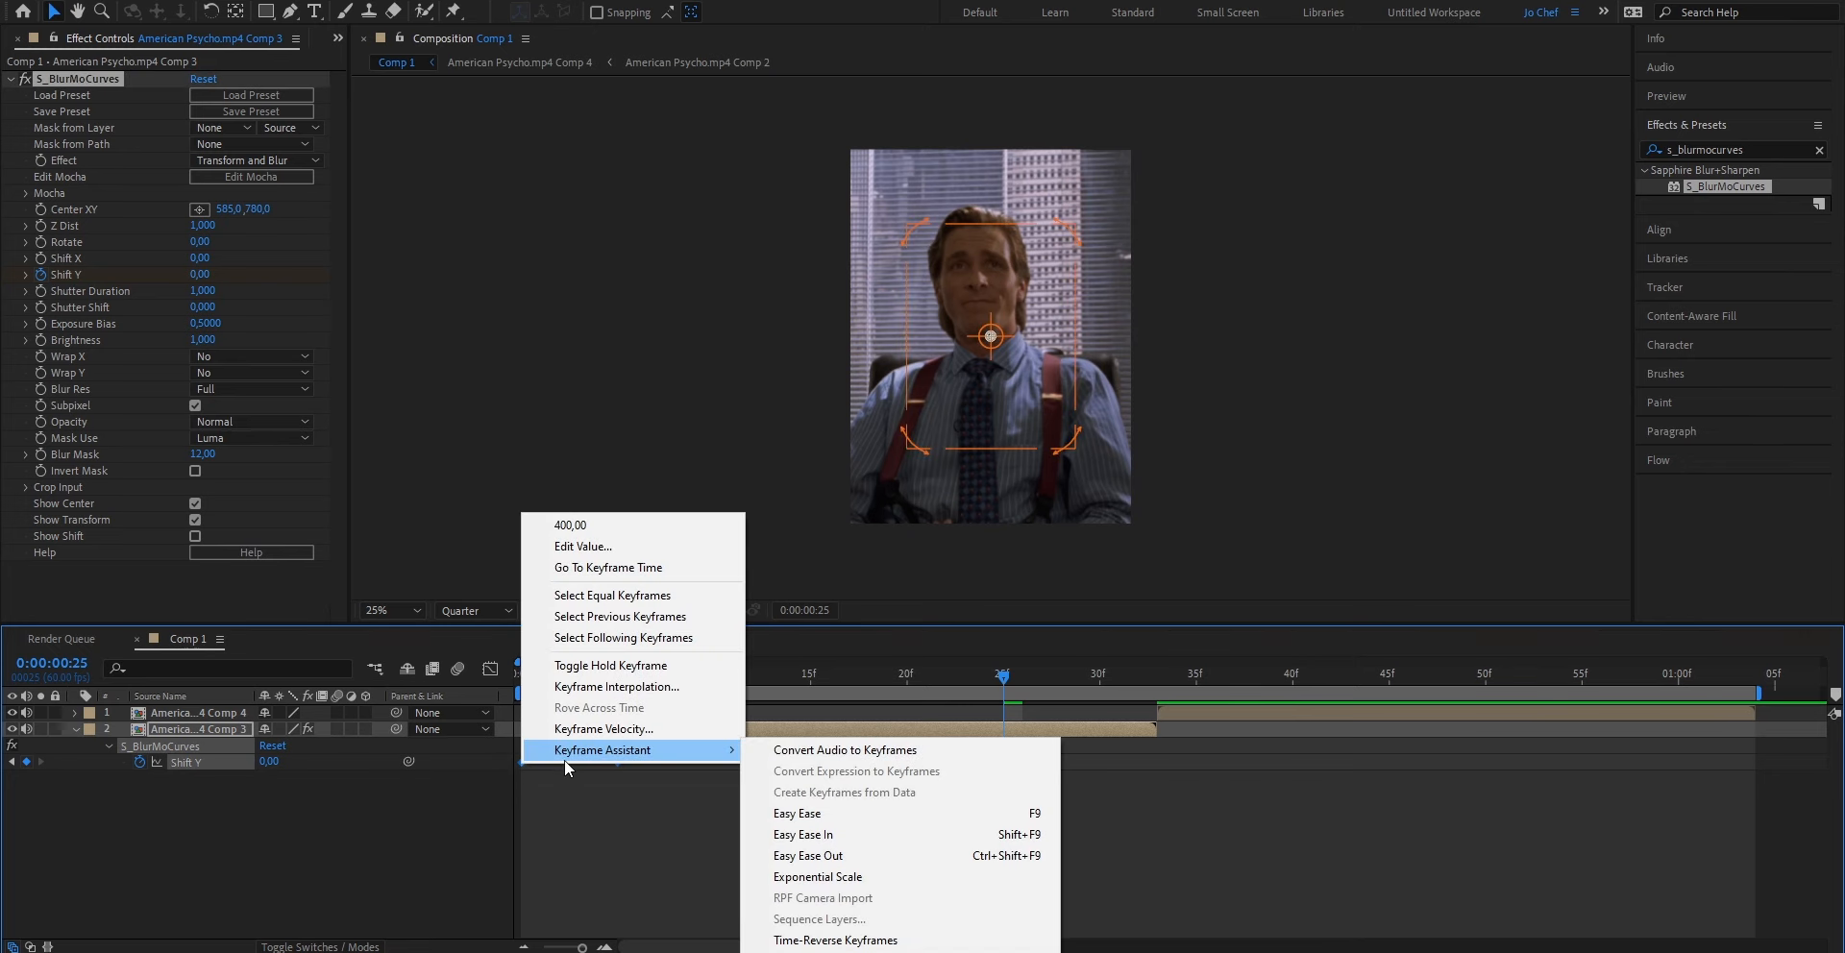
pyautogui.click(818, 814)
# Preview the eased Shift Y movement from the first frame and check the frame edges around frame 7.
pyautogui.moveTo(1004, 678); pyautogui.dragTo(251, 670)
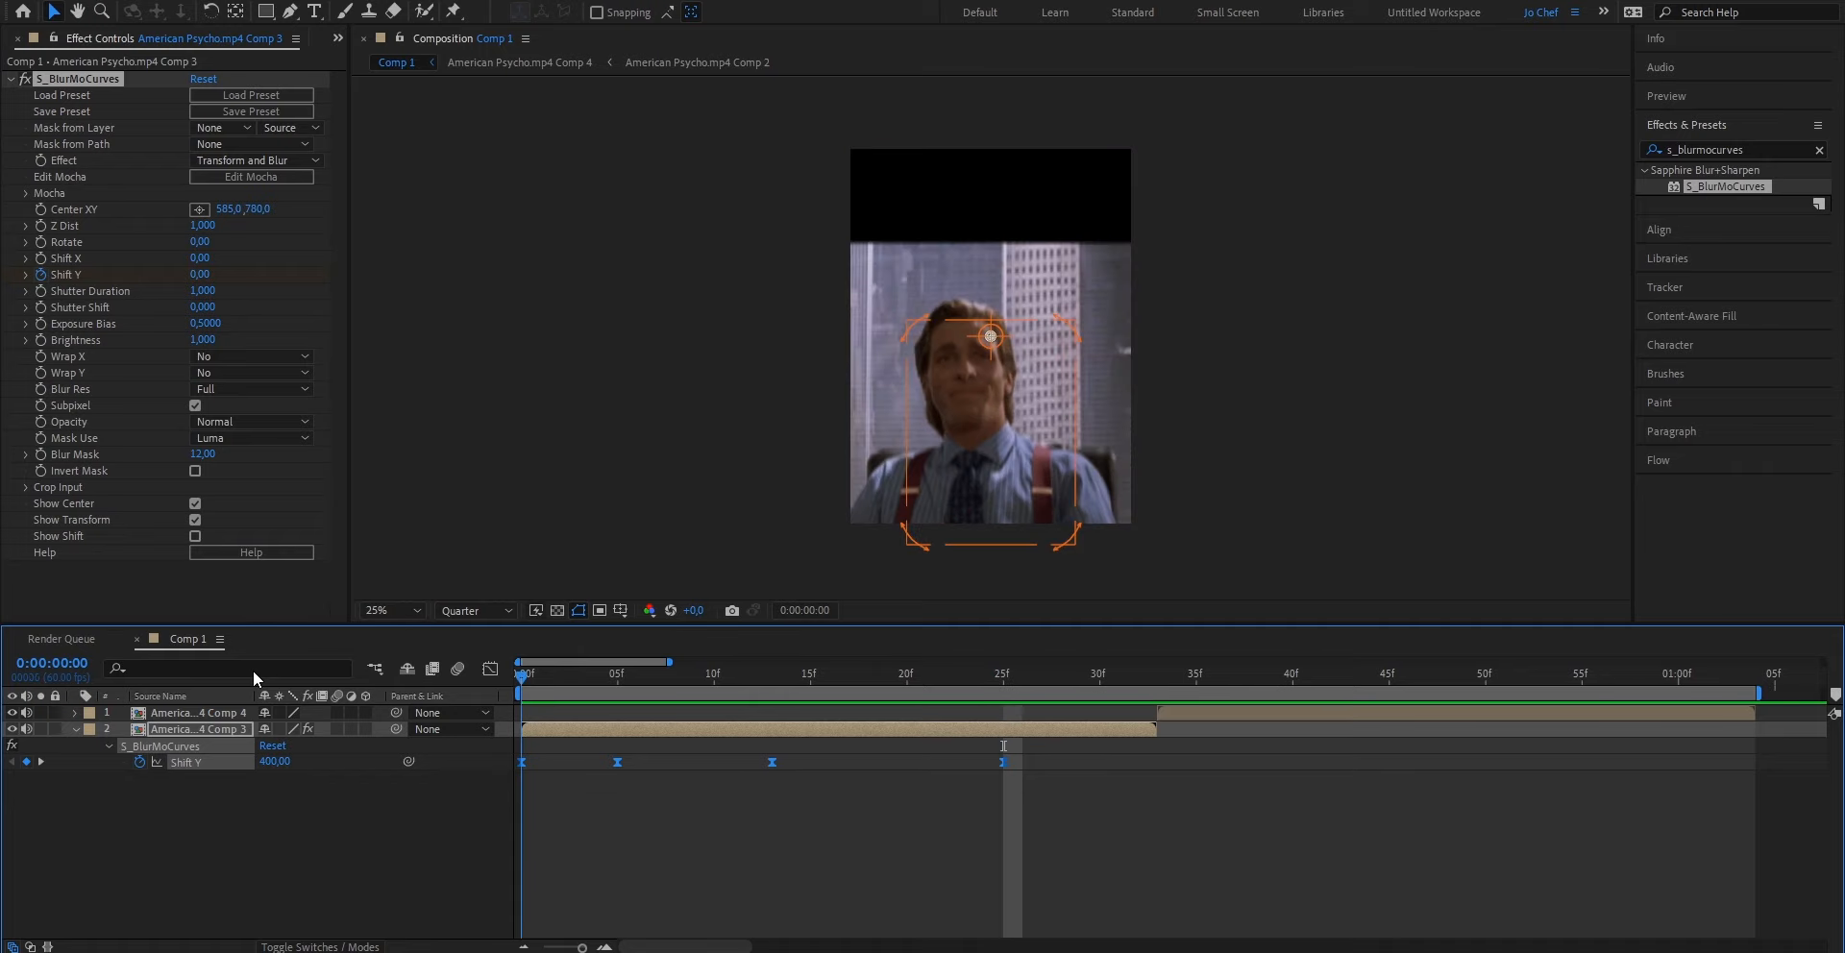
pyautogui.press('space')
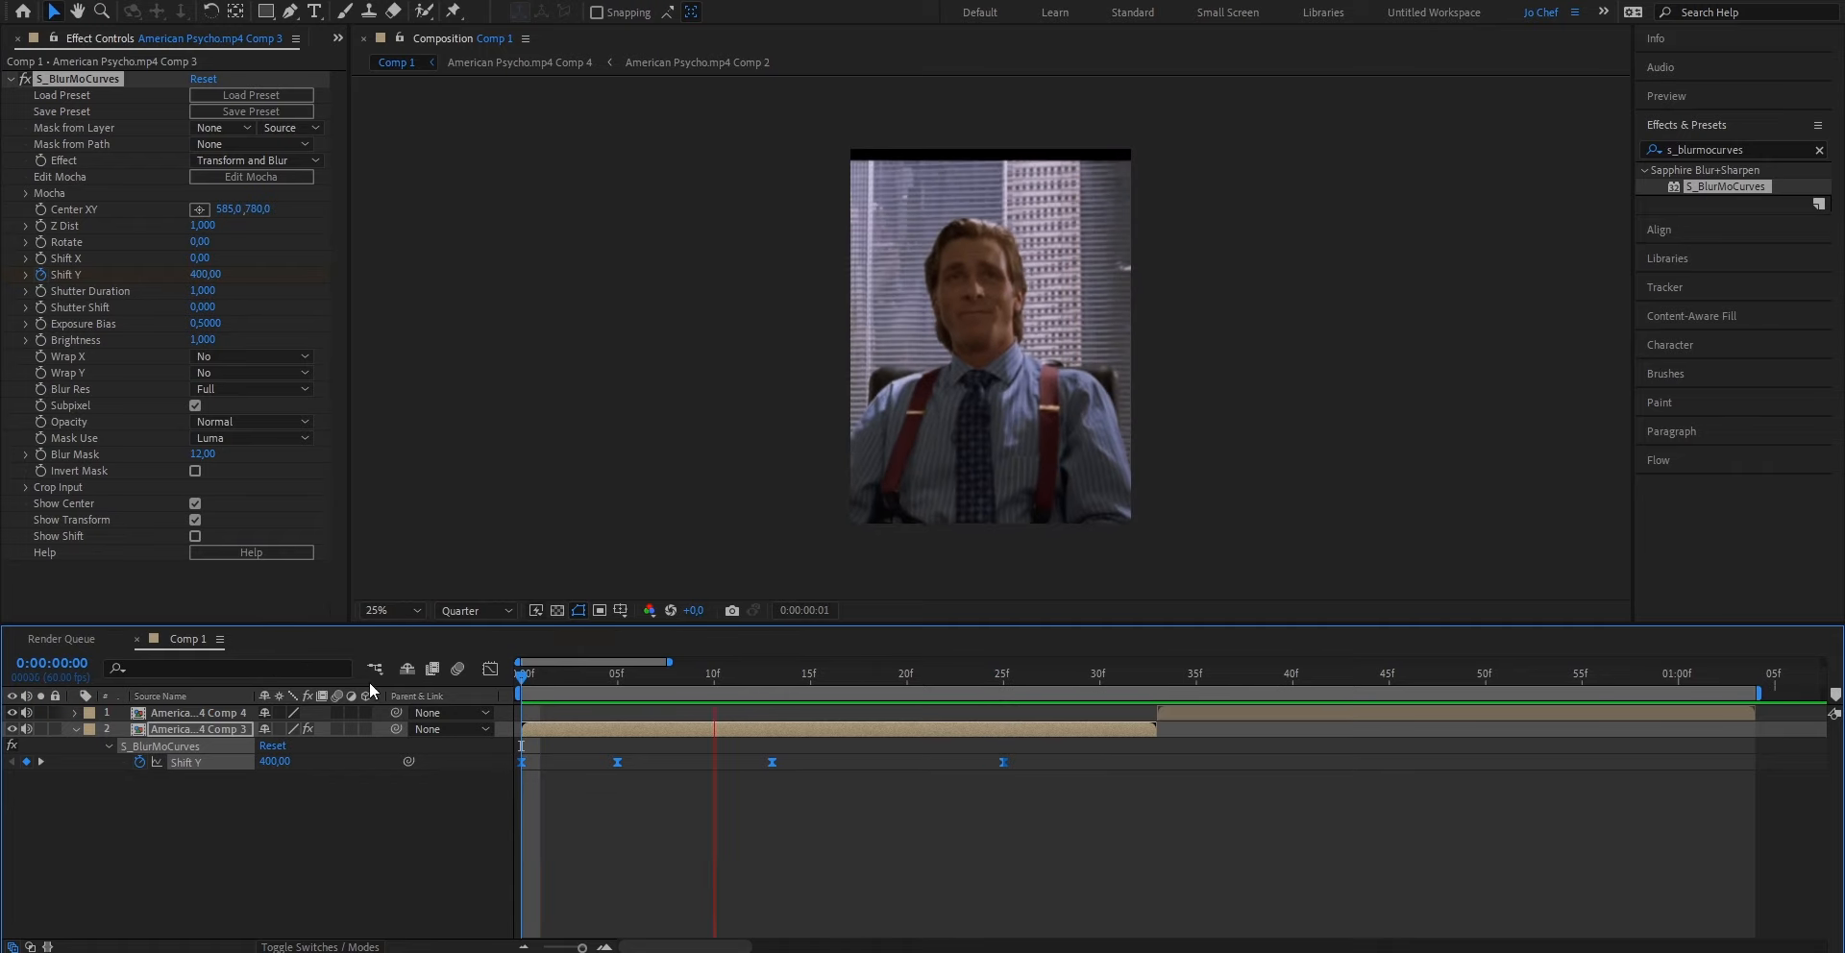
pyautogui.moveTo(878, 686); pyautogui.dragTo(652, 686)
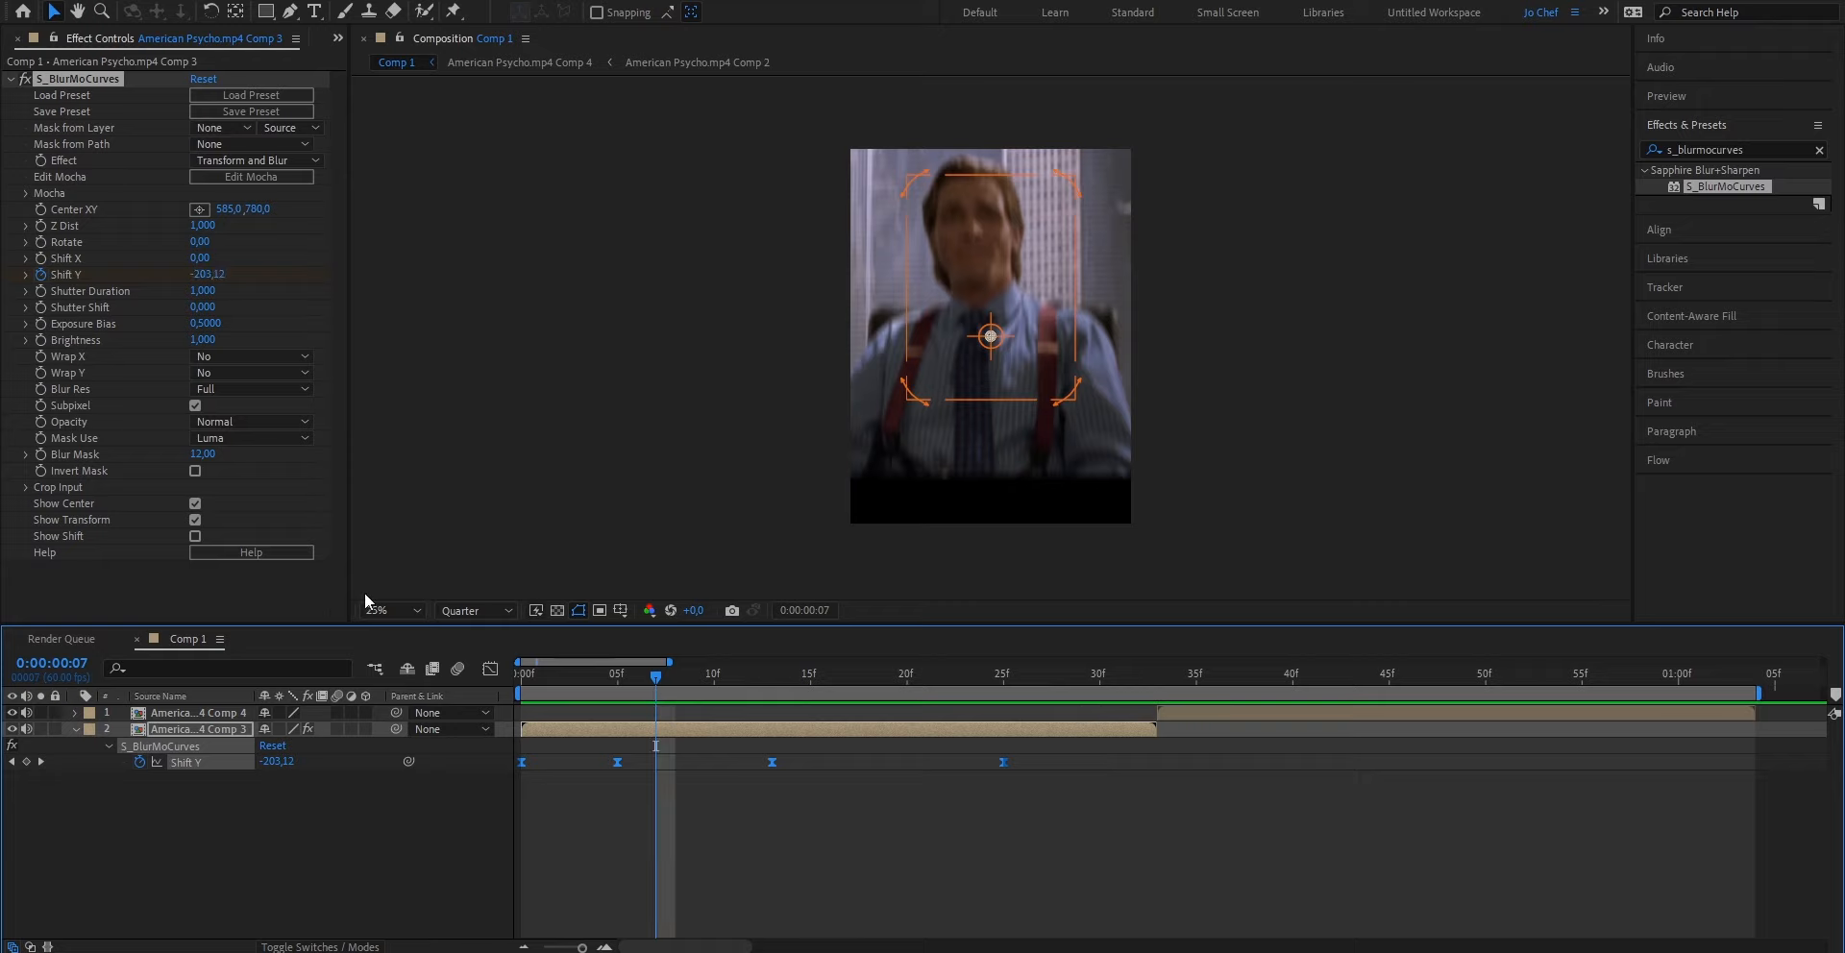
# Set both Wrap X and Wrap Y of S_BlurMoCurves to Reflect.
pyautogui.click(86, 359)
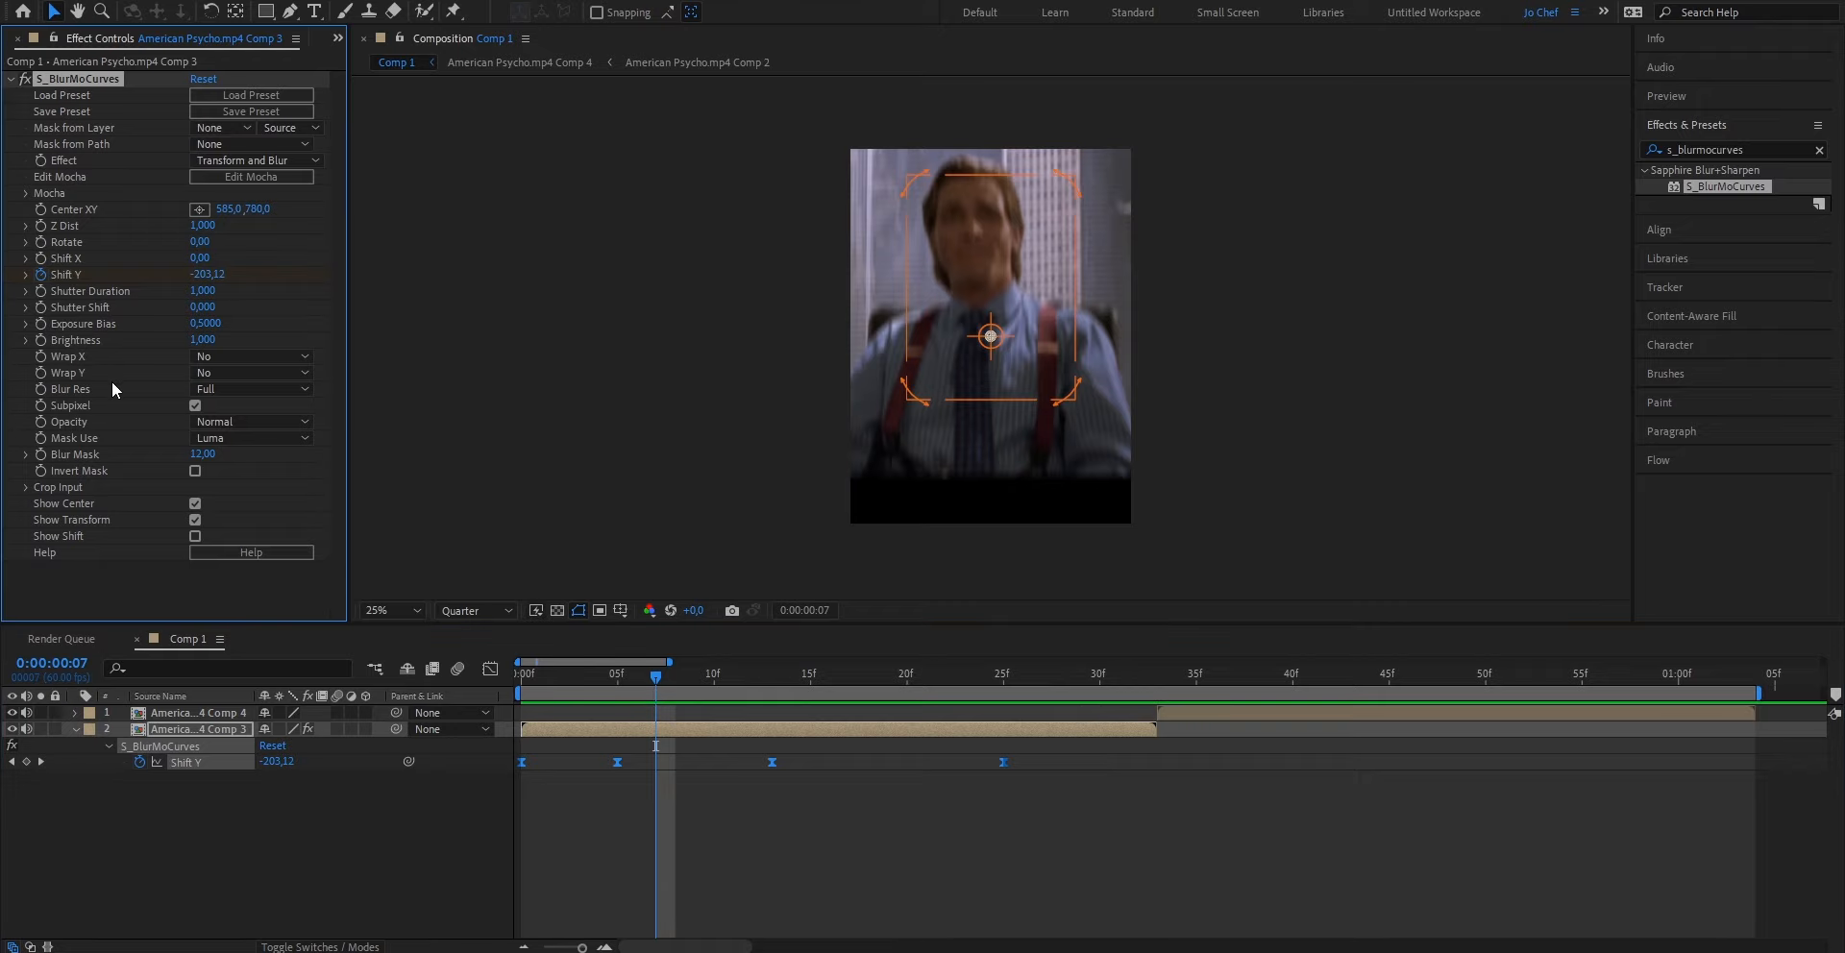
pyautogui.click(257, 357)
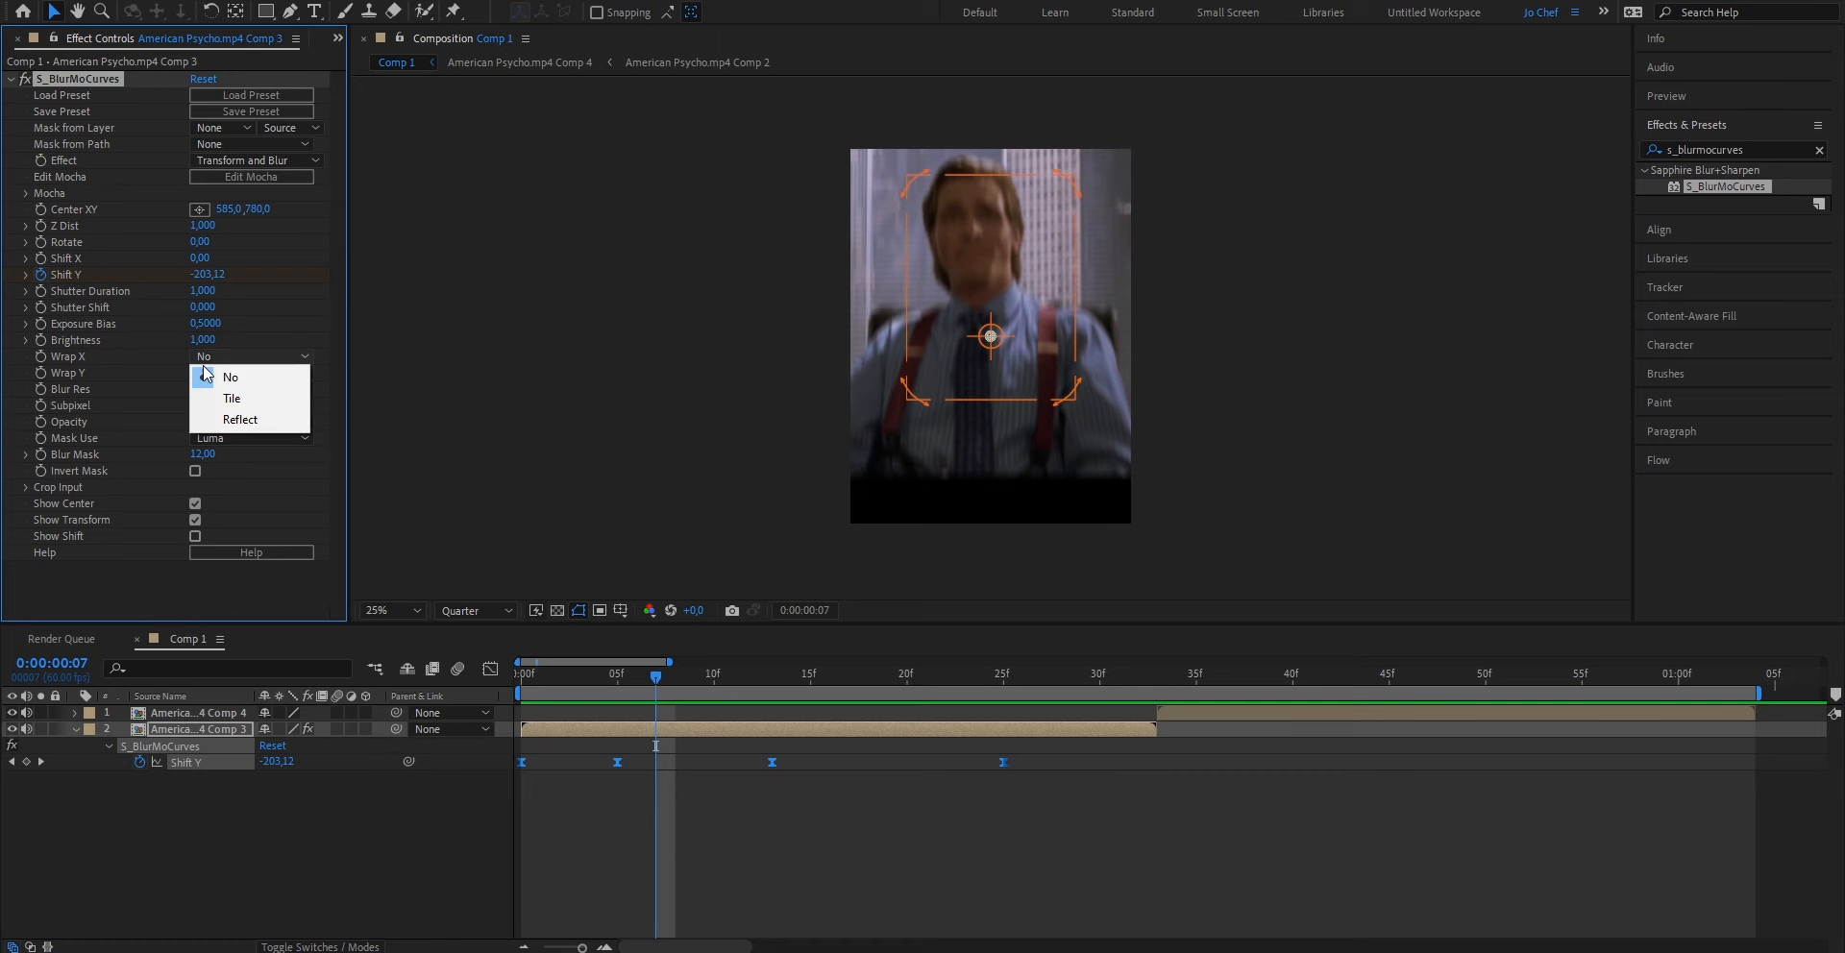
pyautogui.click(239, 420)
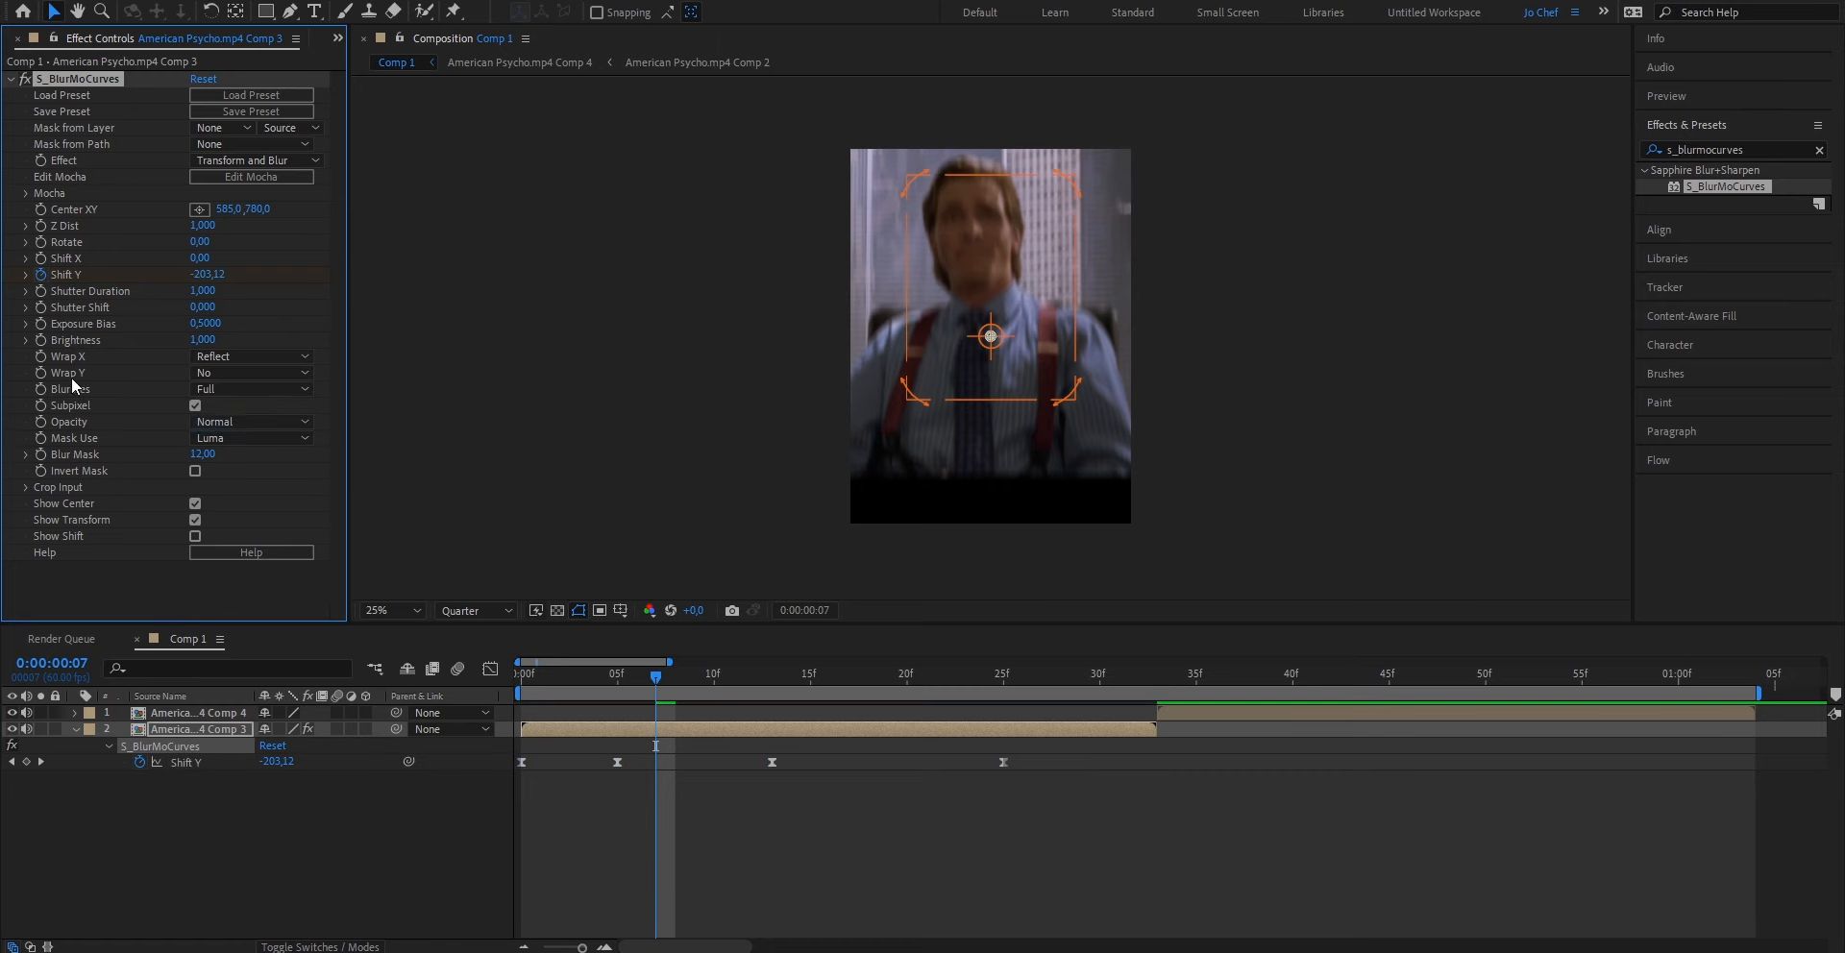
pyautogui.click(250, 373)
pyautogui.click(240, 437)
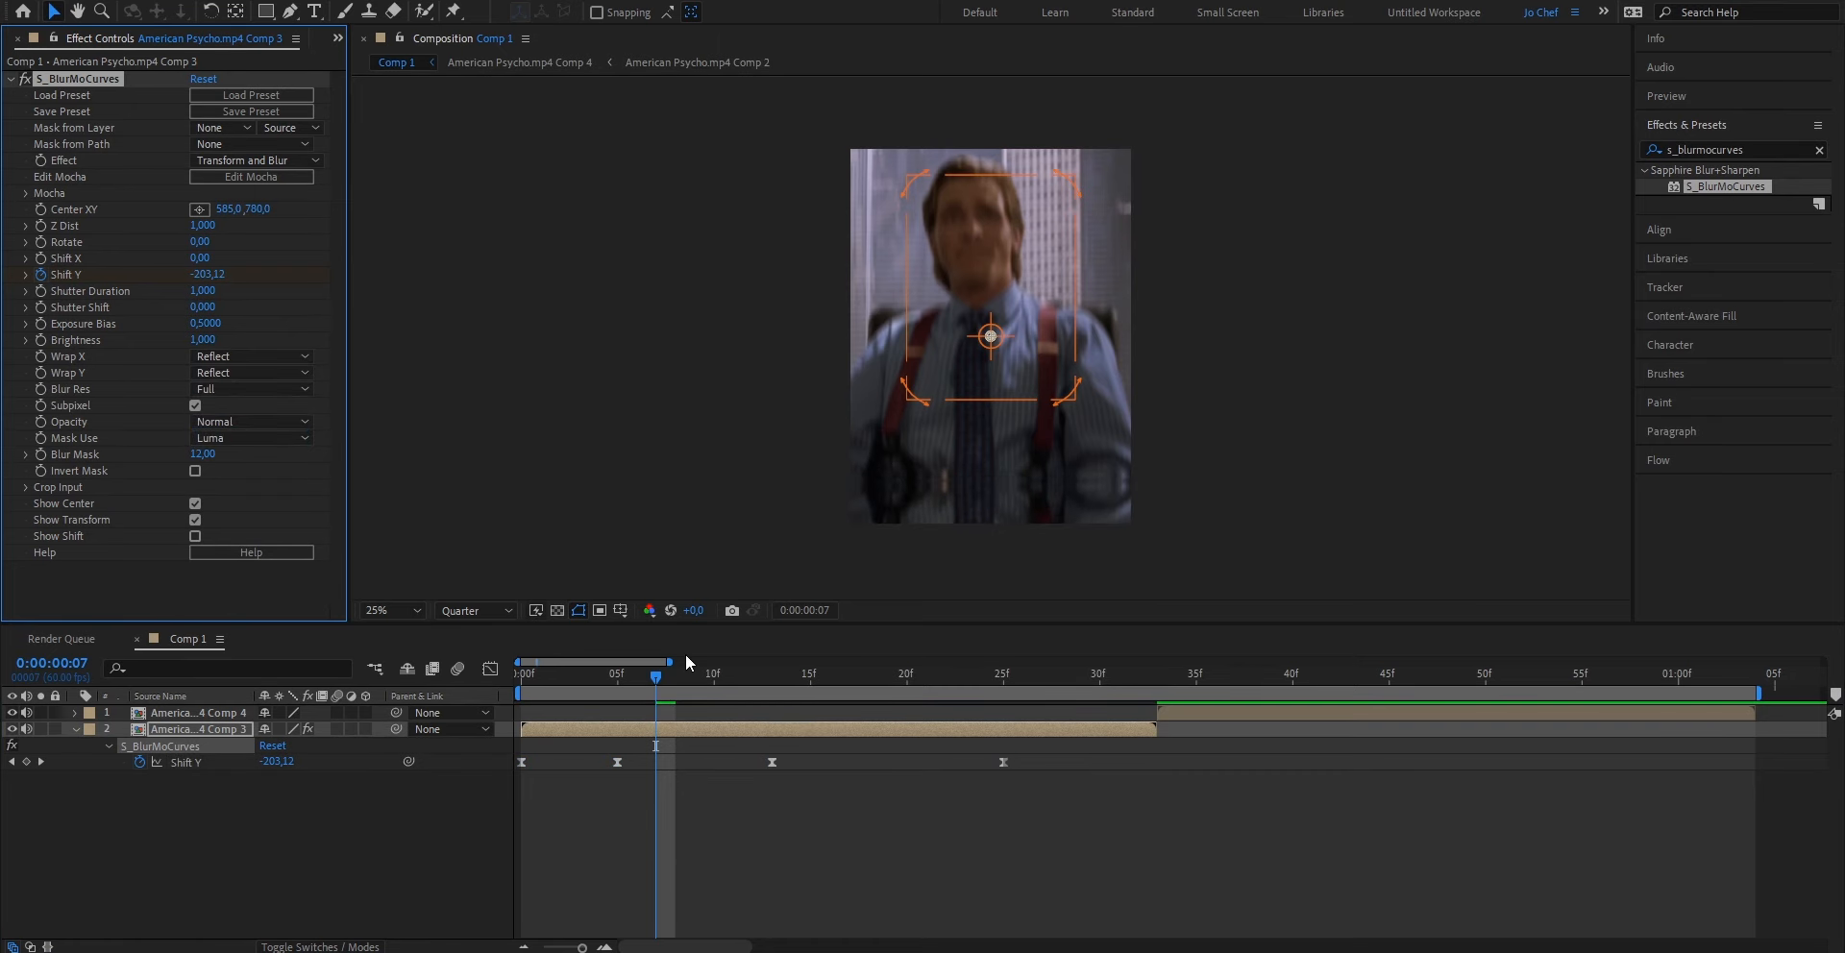
# Play back the Comp 3 clip from the first frame to check the reflected edges, and return to the start.
pyautogui.moveTo(683, 678); pyautogui.dragTo(458, 687)
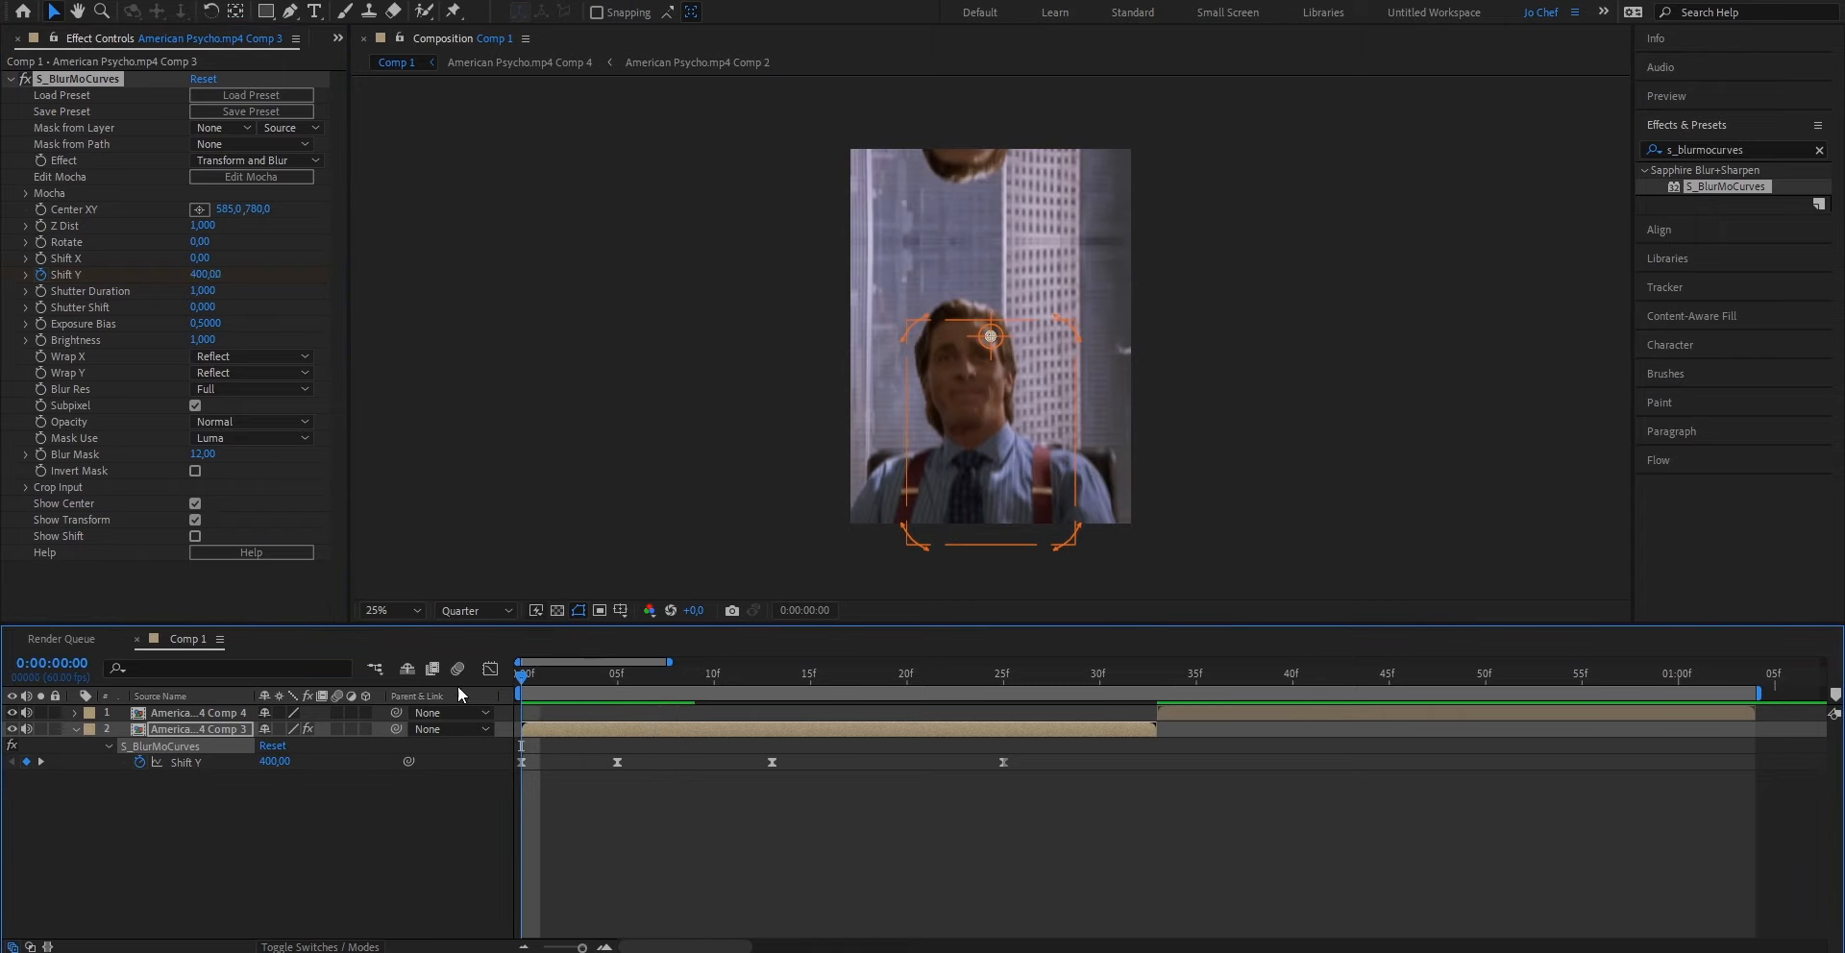
pyautogui.press('space')
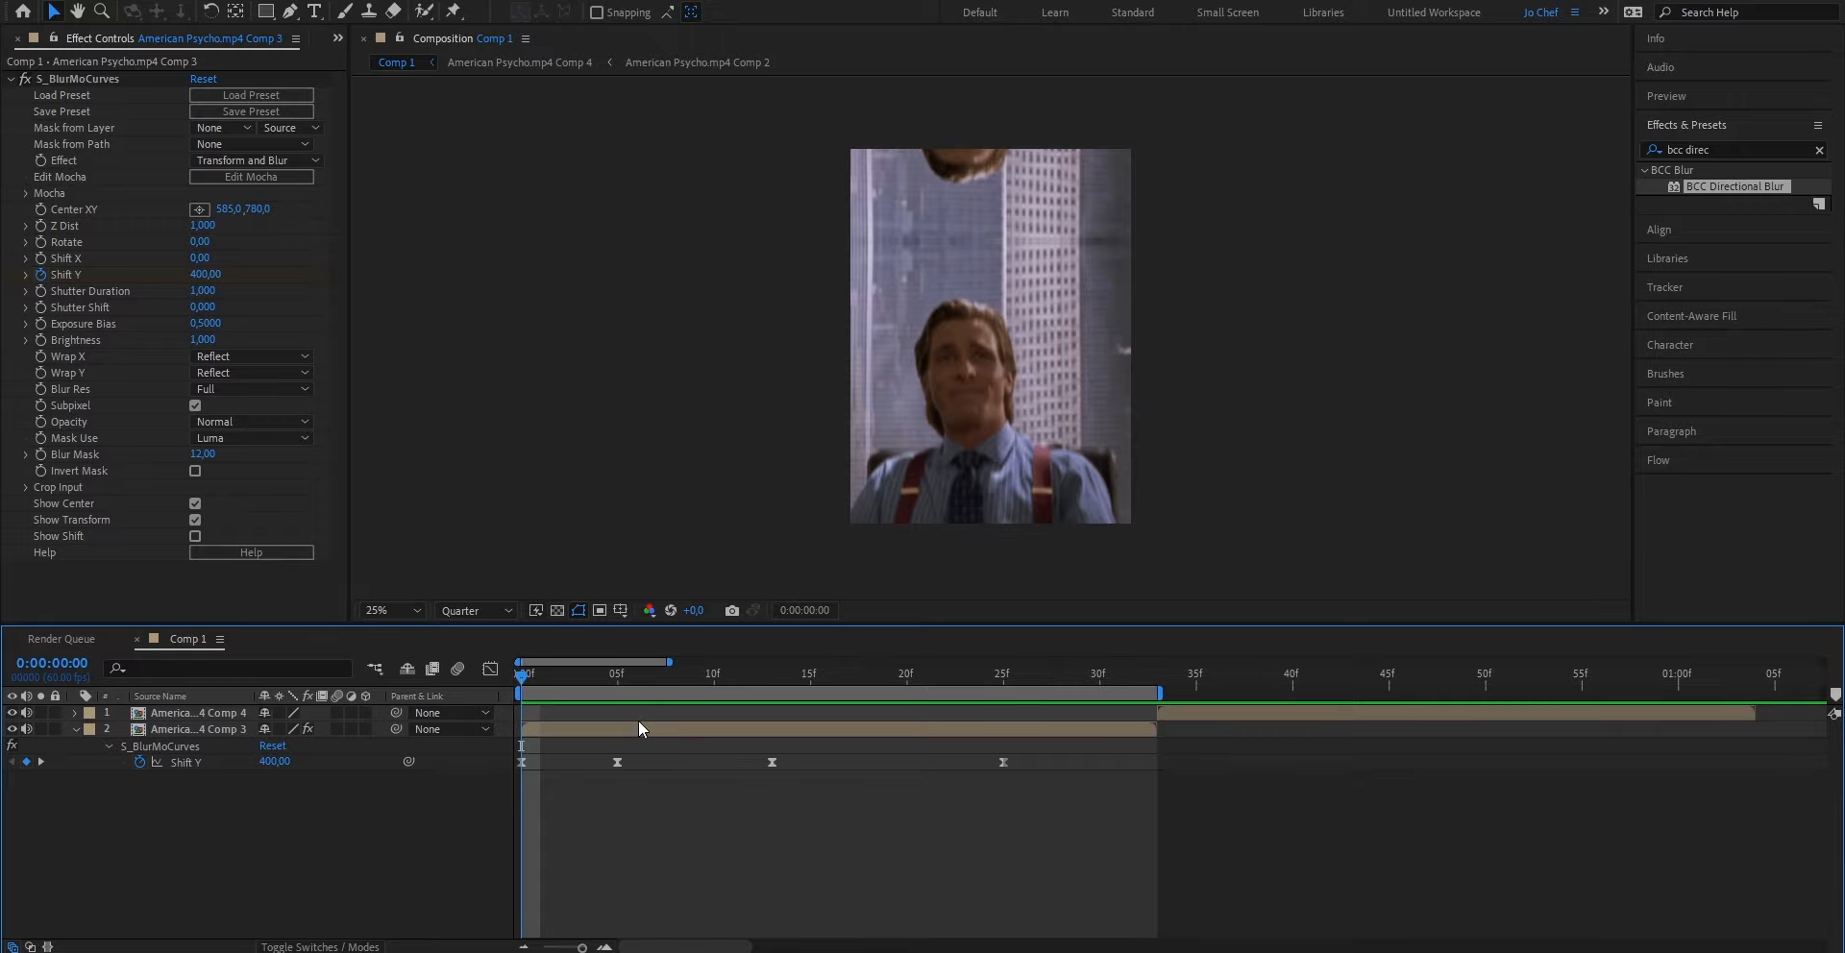
pyautogui.press('space')
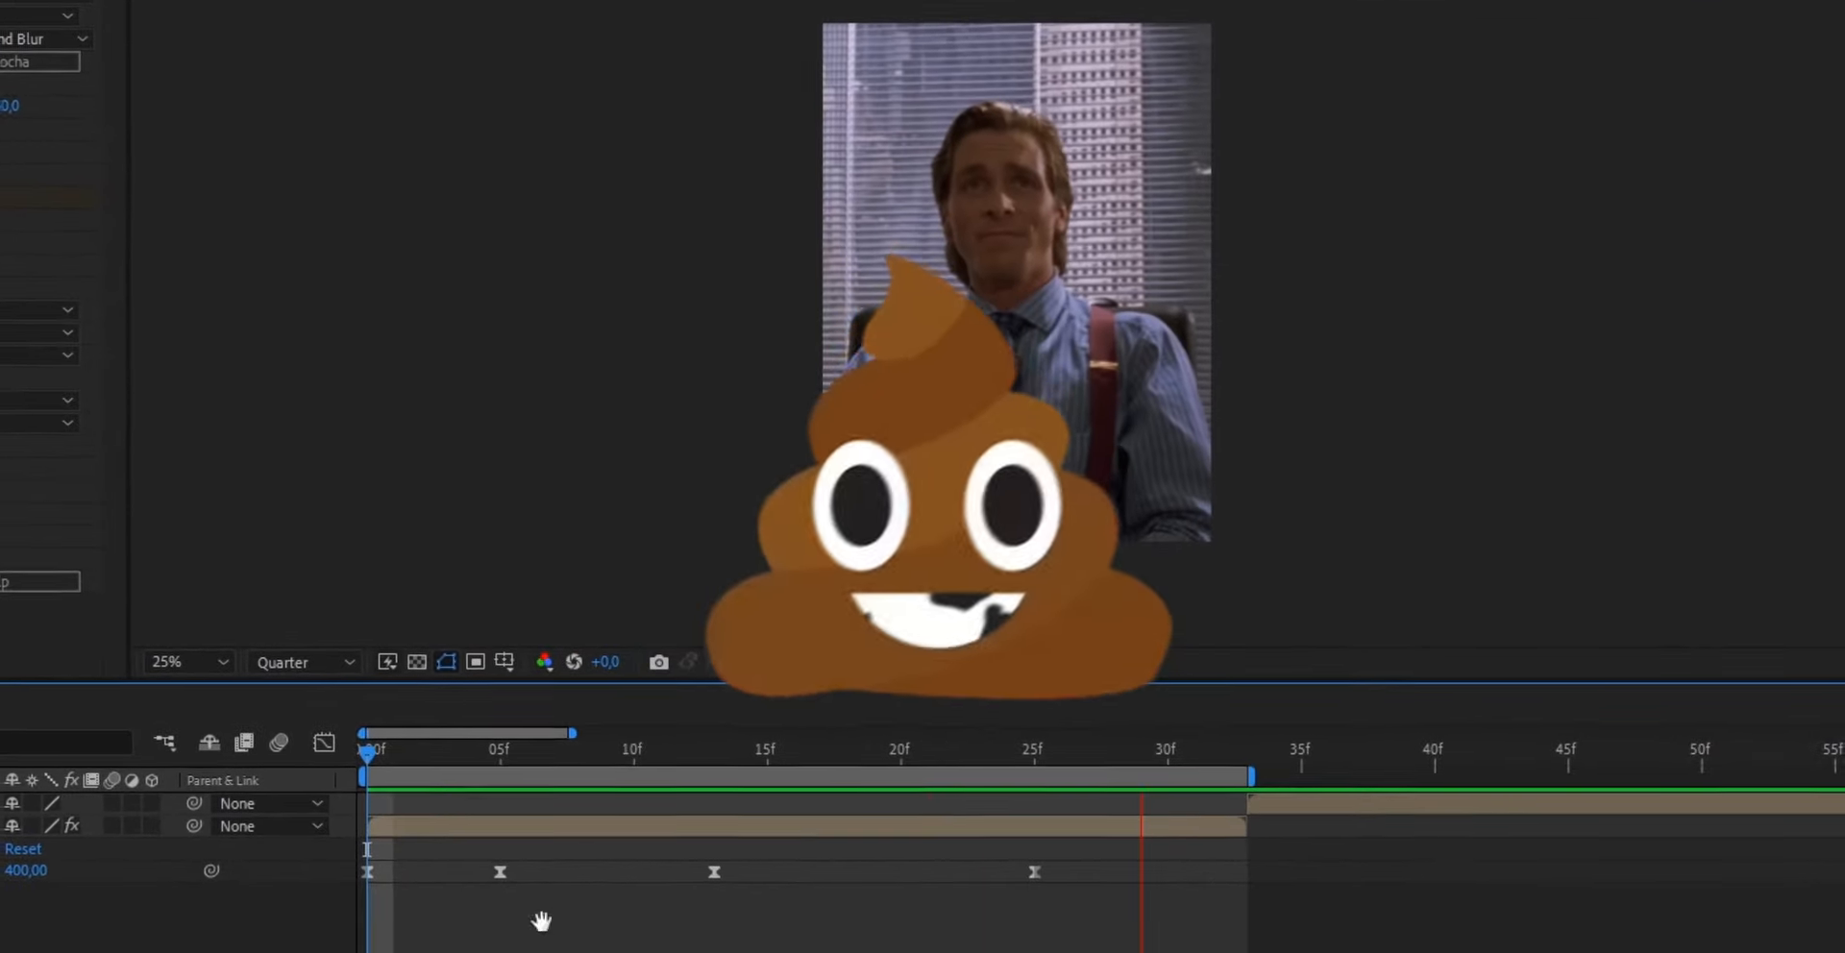
pyautogui.press('space')
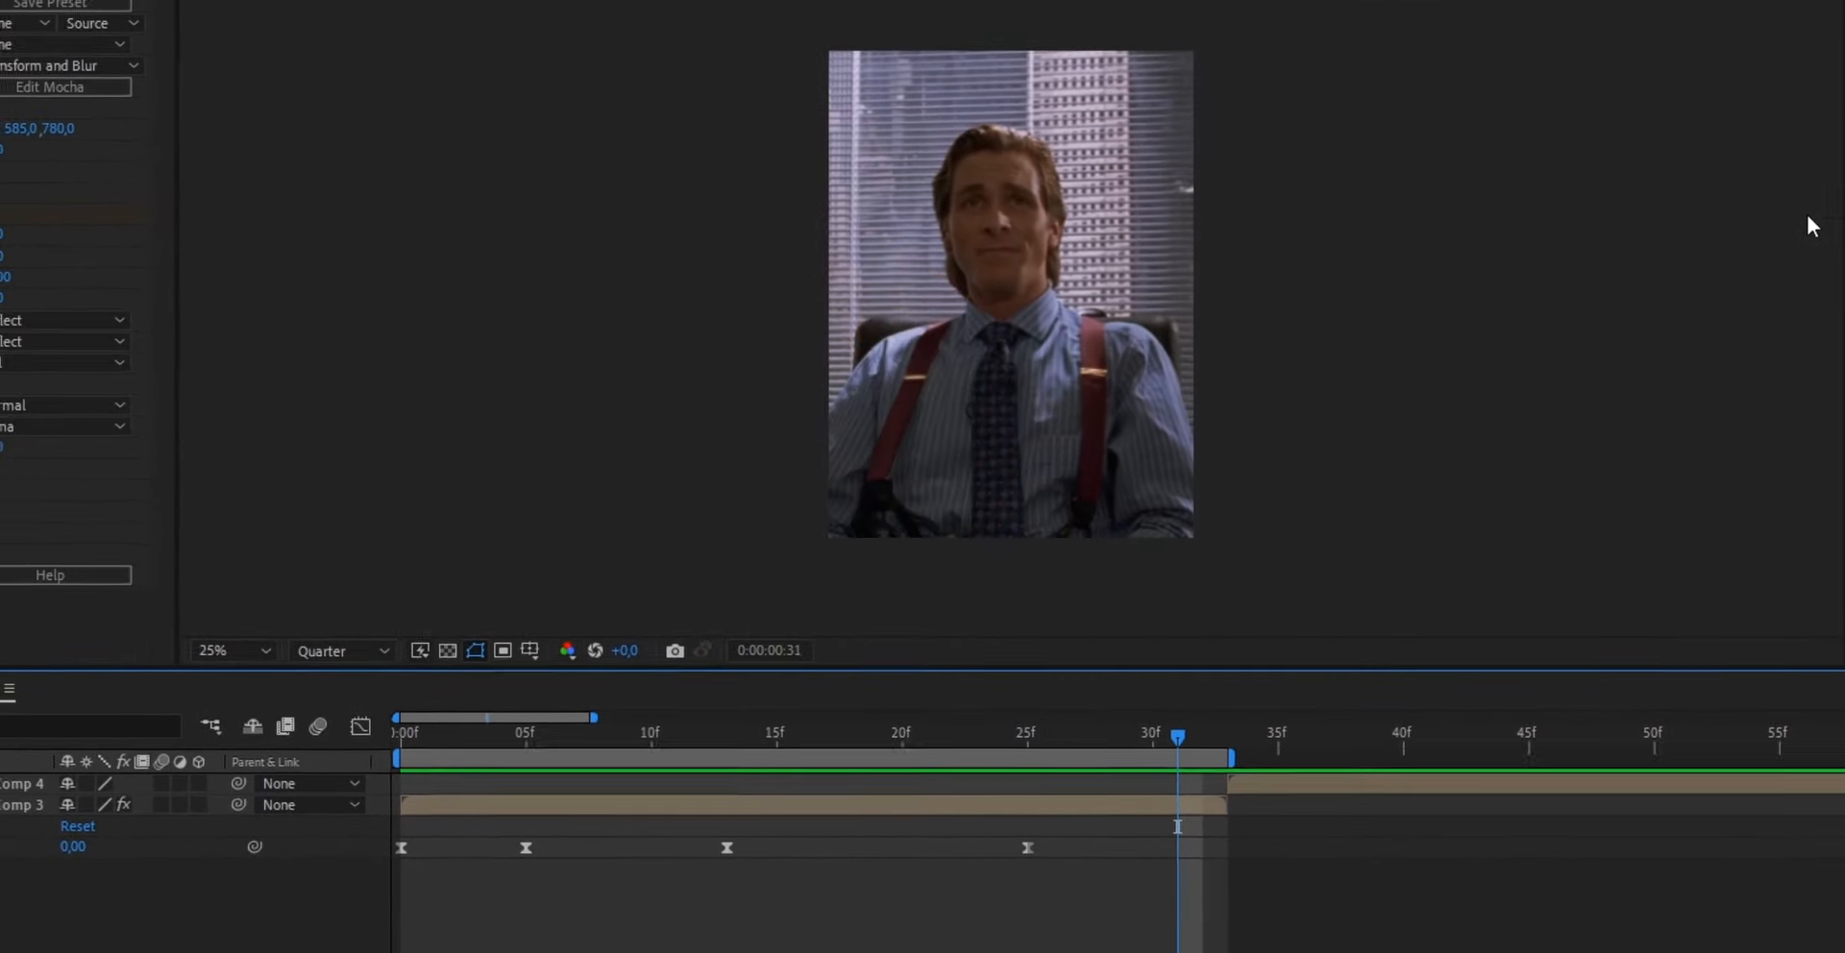
pyautogui.moveTo(1164, 723); pyautogui.dragTo(429, 723)
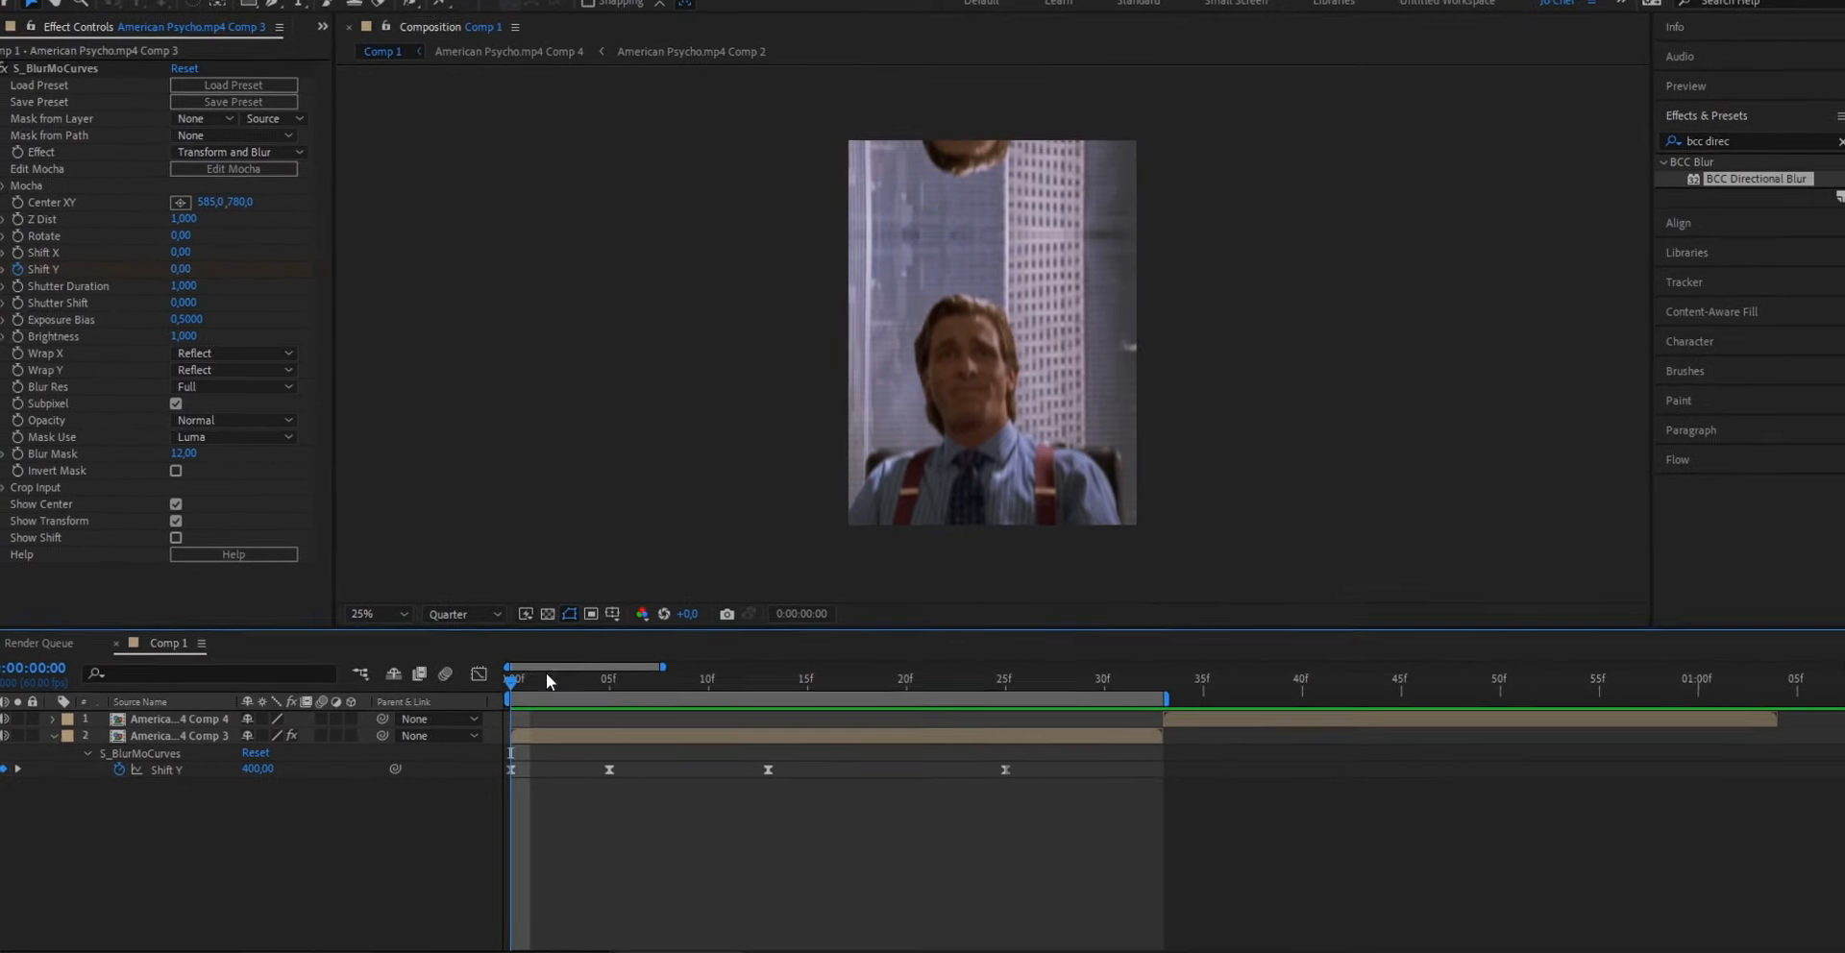
# Apply BCC Directional Blur to the Comp 3 layer and keyframe its Blur Amount at 220 on the first frame.
pyautogui.click(1726, 132)
pyautogui.moveTo(1739, 147); pyautogui.dragTo(681, 723)
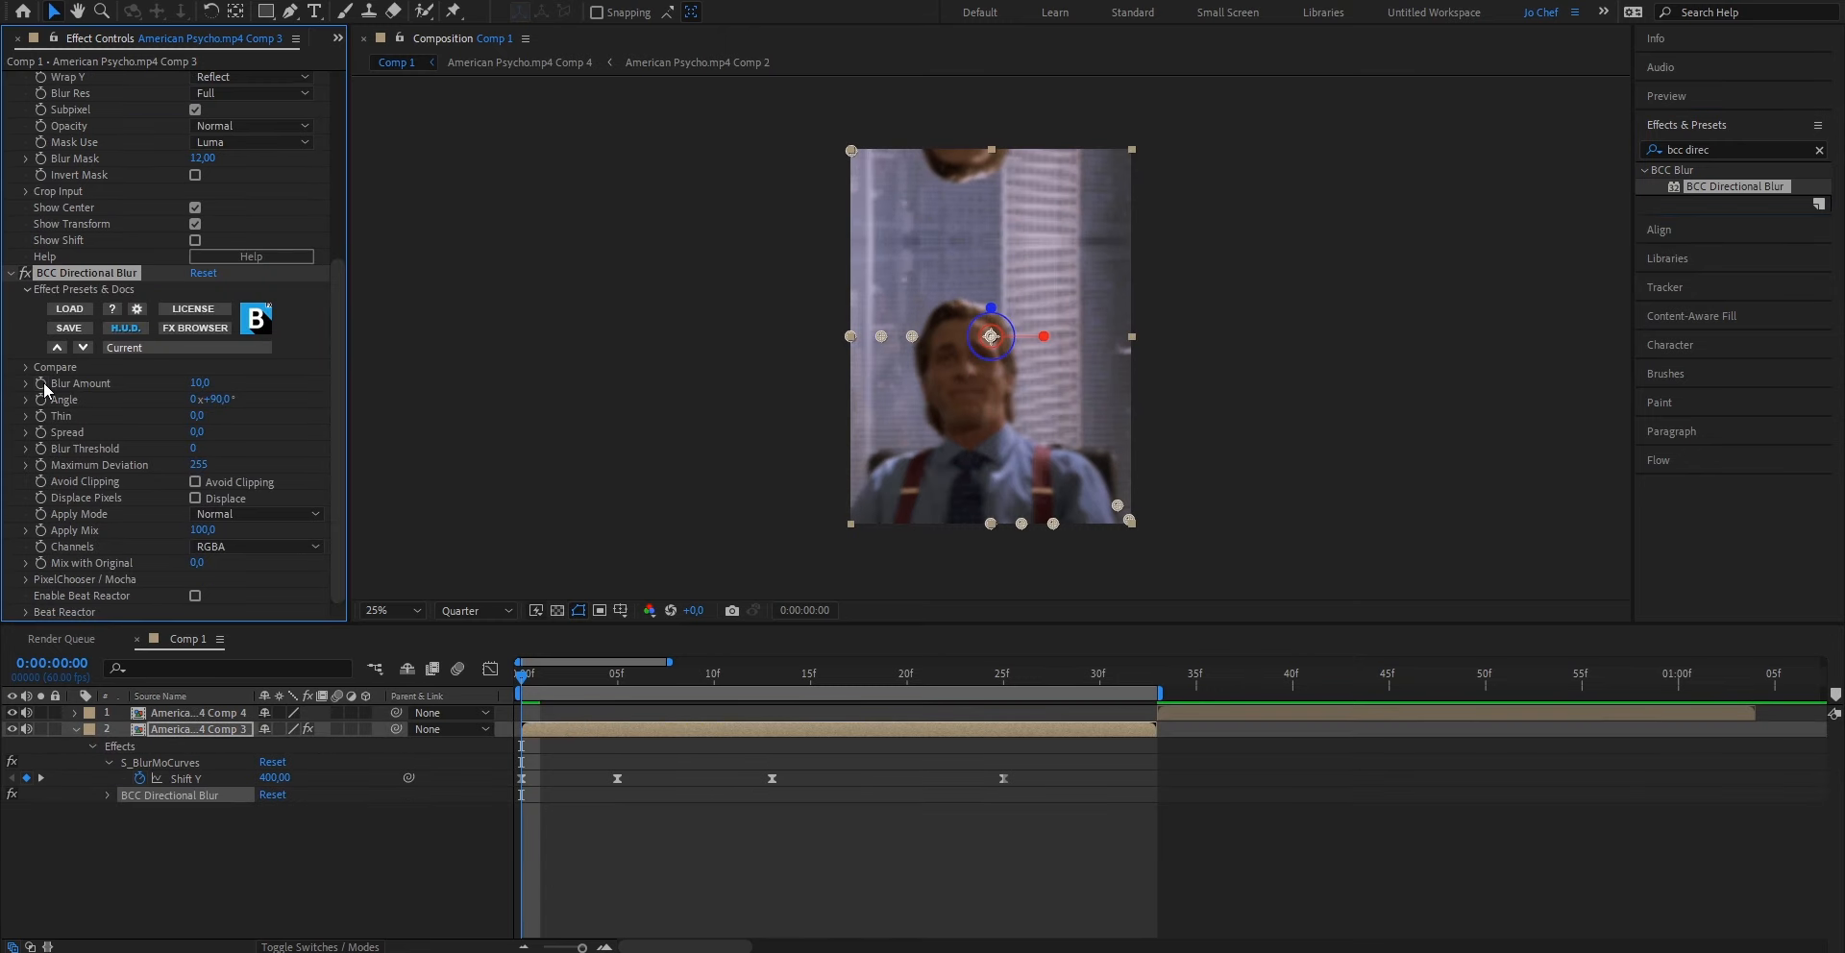
pyautogui.click(201, 383)
pyautogui.write('220')
pyautogui.press('Return')
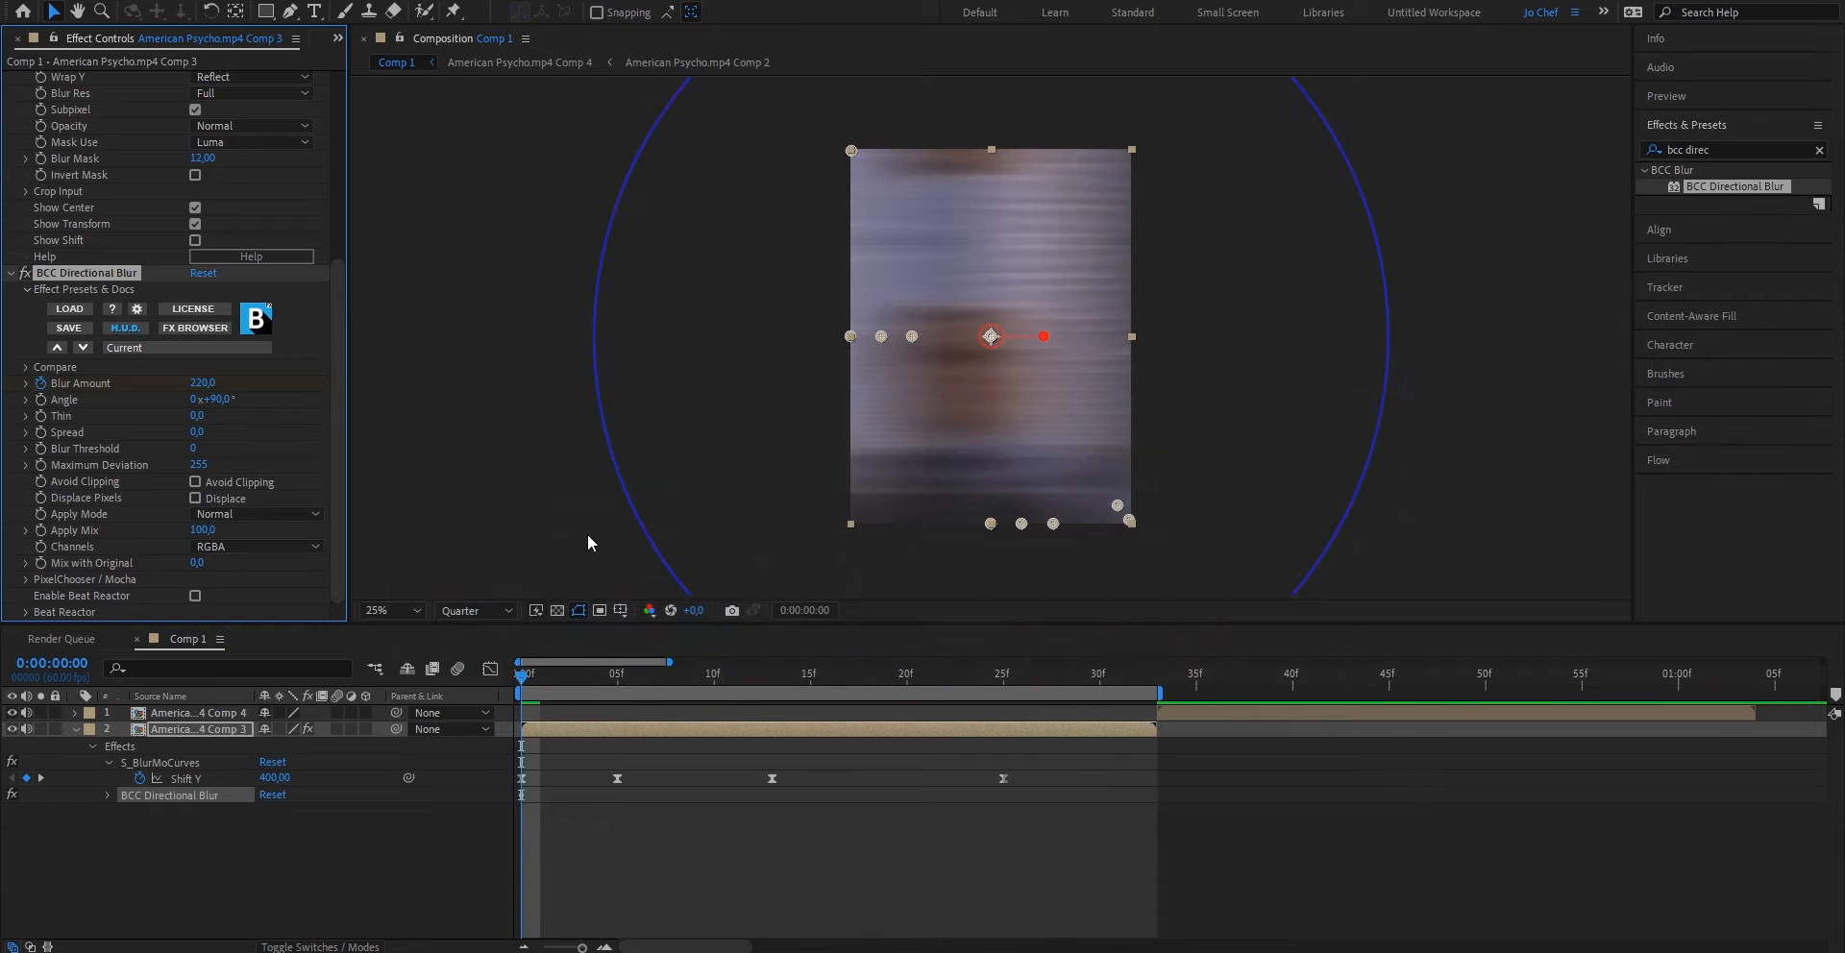
# Set the BCC Directional Blur angle to 0° on the Comp 3 layer.
pyautogui.click(223, 402)
pyautogui.write('0')
pyautogui.press('Return')
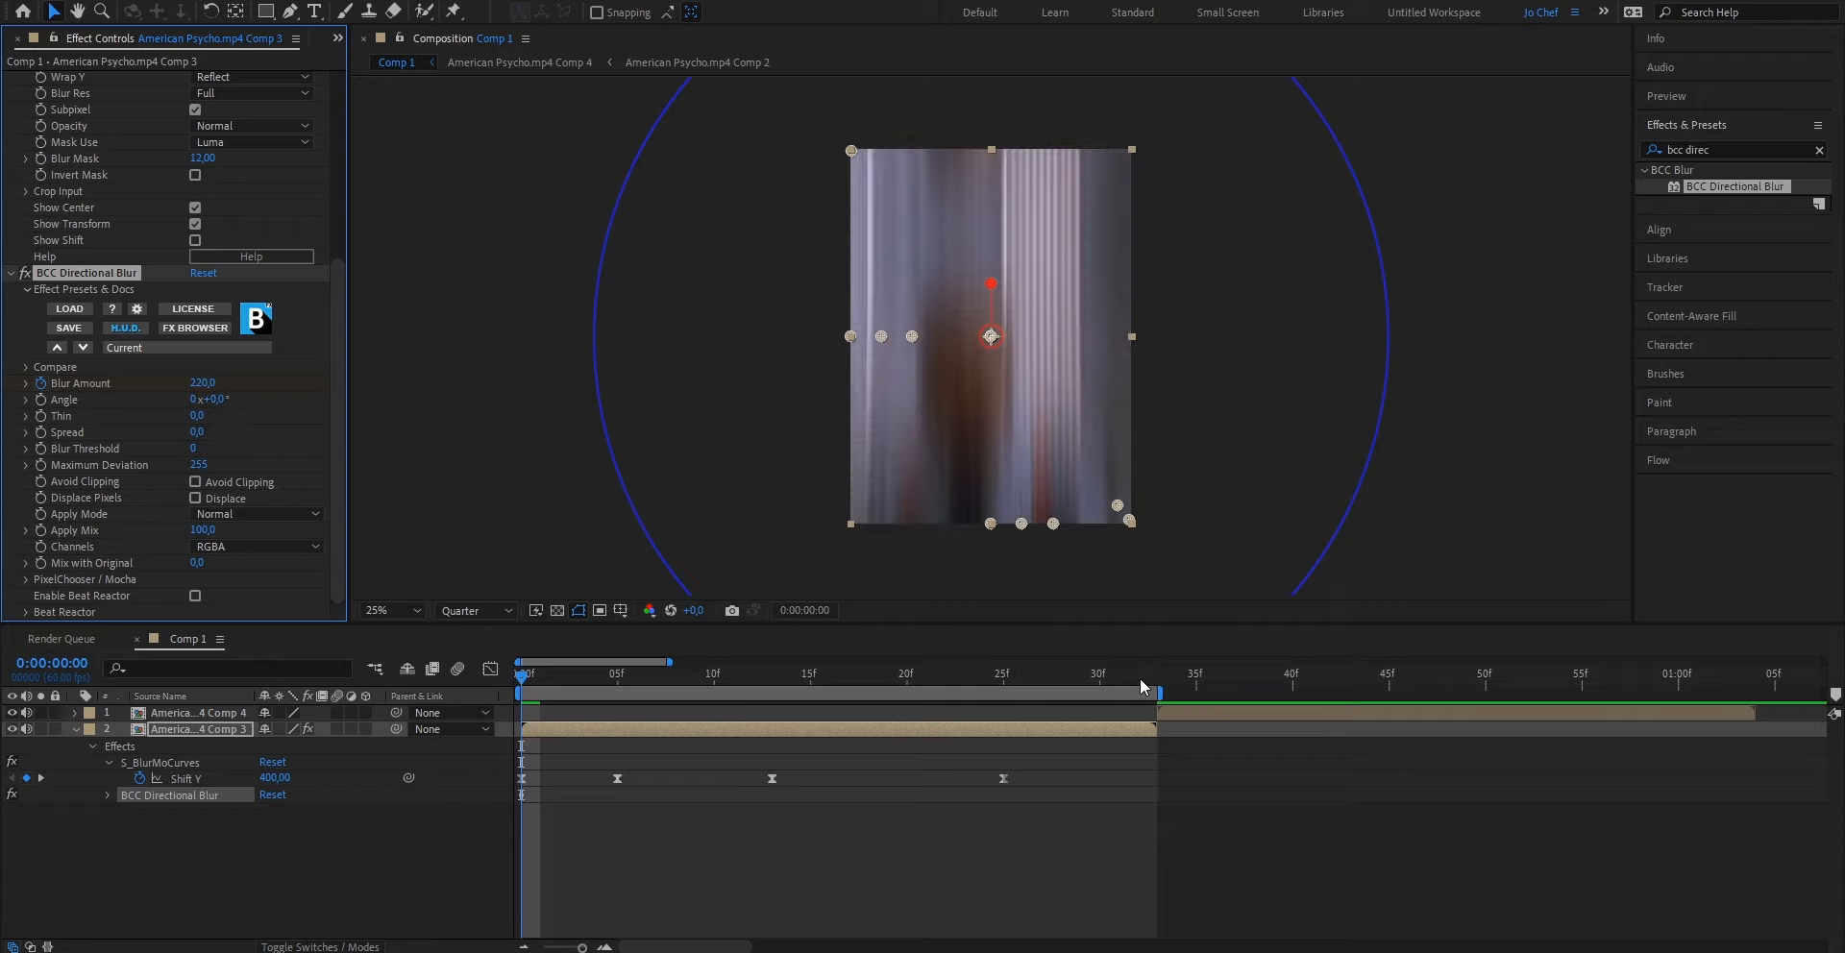
# Keyframe the BCC Directional Blur's Blur Amount at 0 on frame 33, the end of the Comp 3 clip.
pyautogui.moveTo(1143, 686); pyautogui.dragTo(1157, 685)
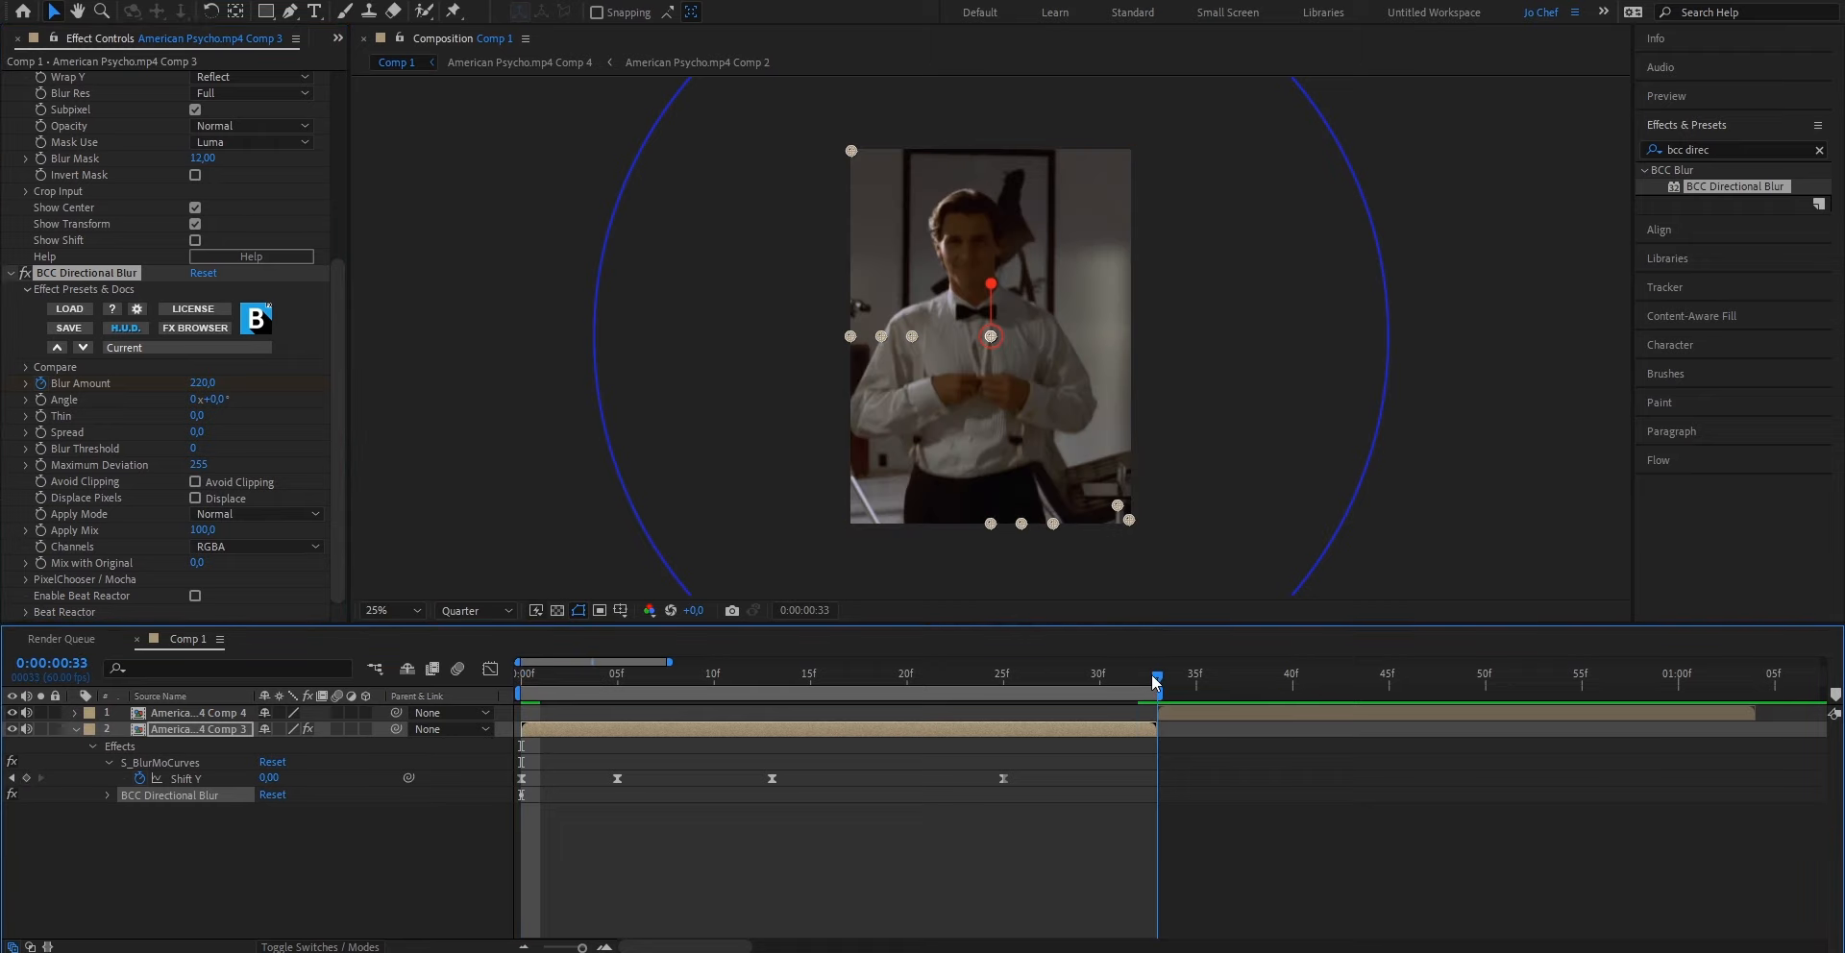
pyautogui.click(204, 383)
pyautogui.write('0')
pyautogui.press('Return')
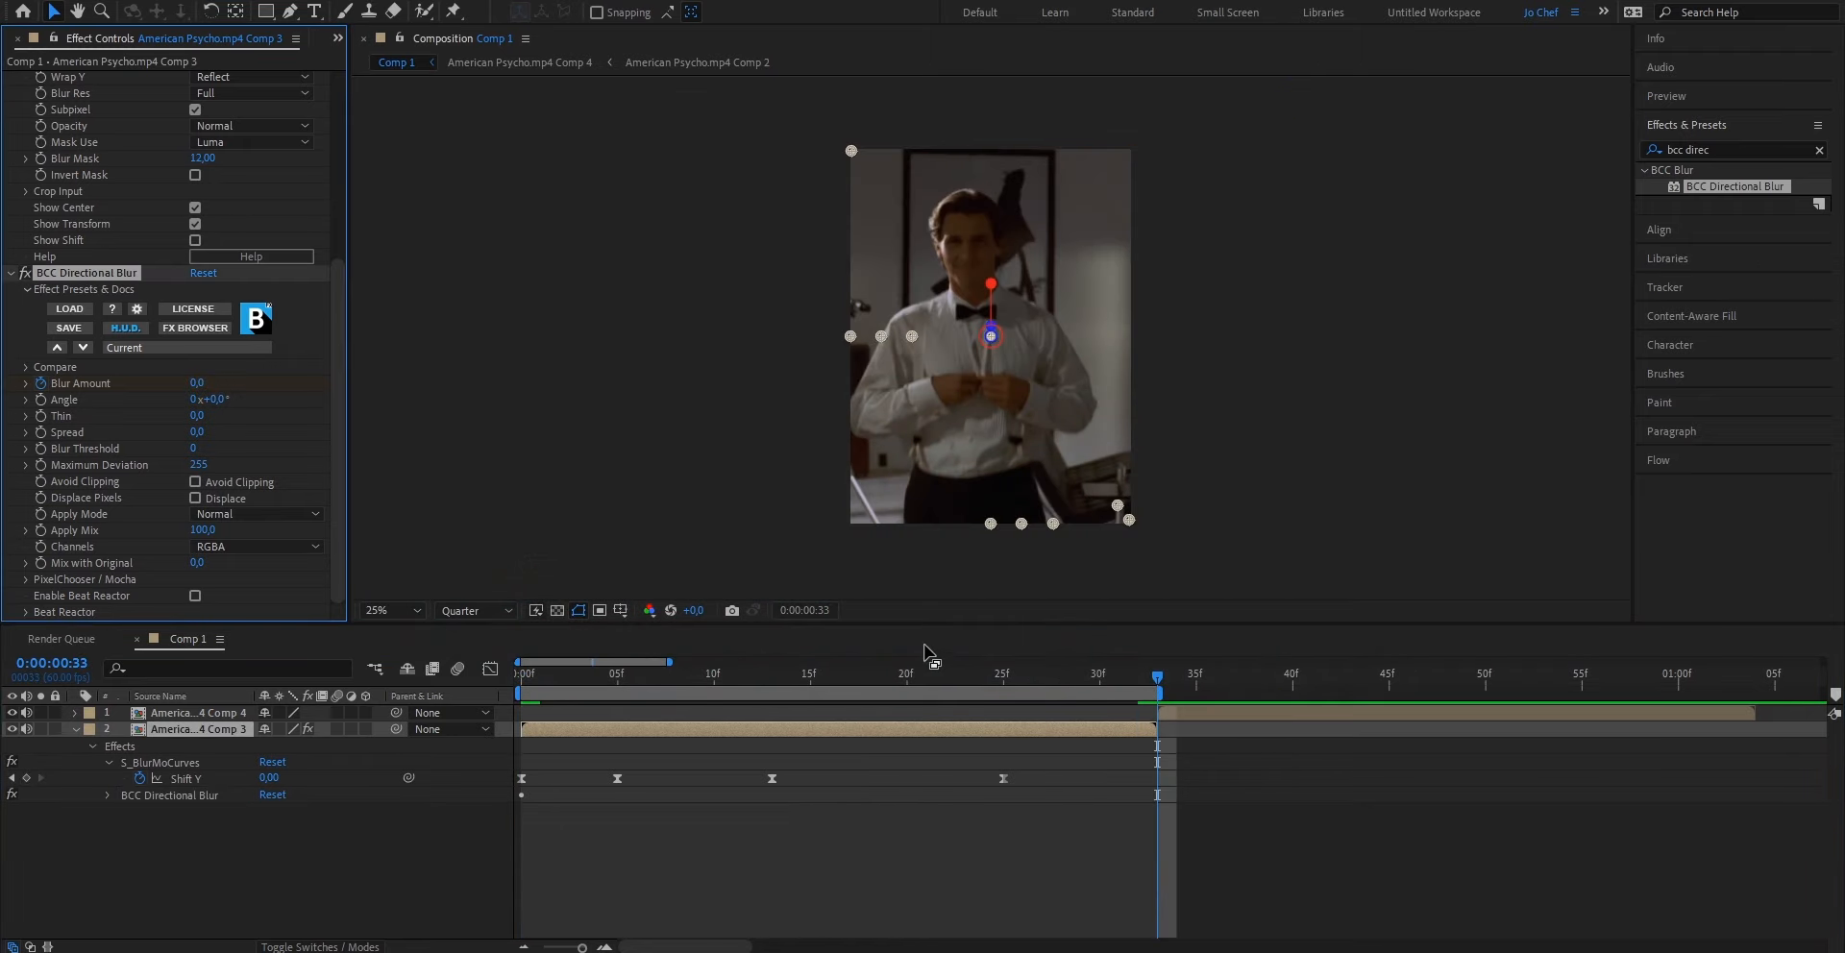
# Reveal the Comp 3 layer's keyframes and apply Easy Ease to both Blur Amount keyframes.
pyautogui.moveTo(924, 677); pyautogui.dragTo(734, 690)
pyautogui.press('u')
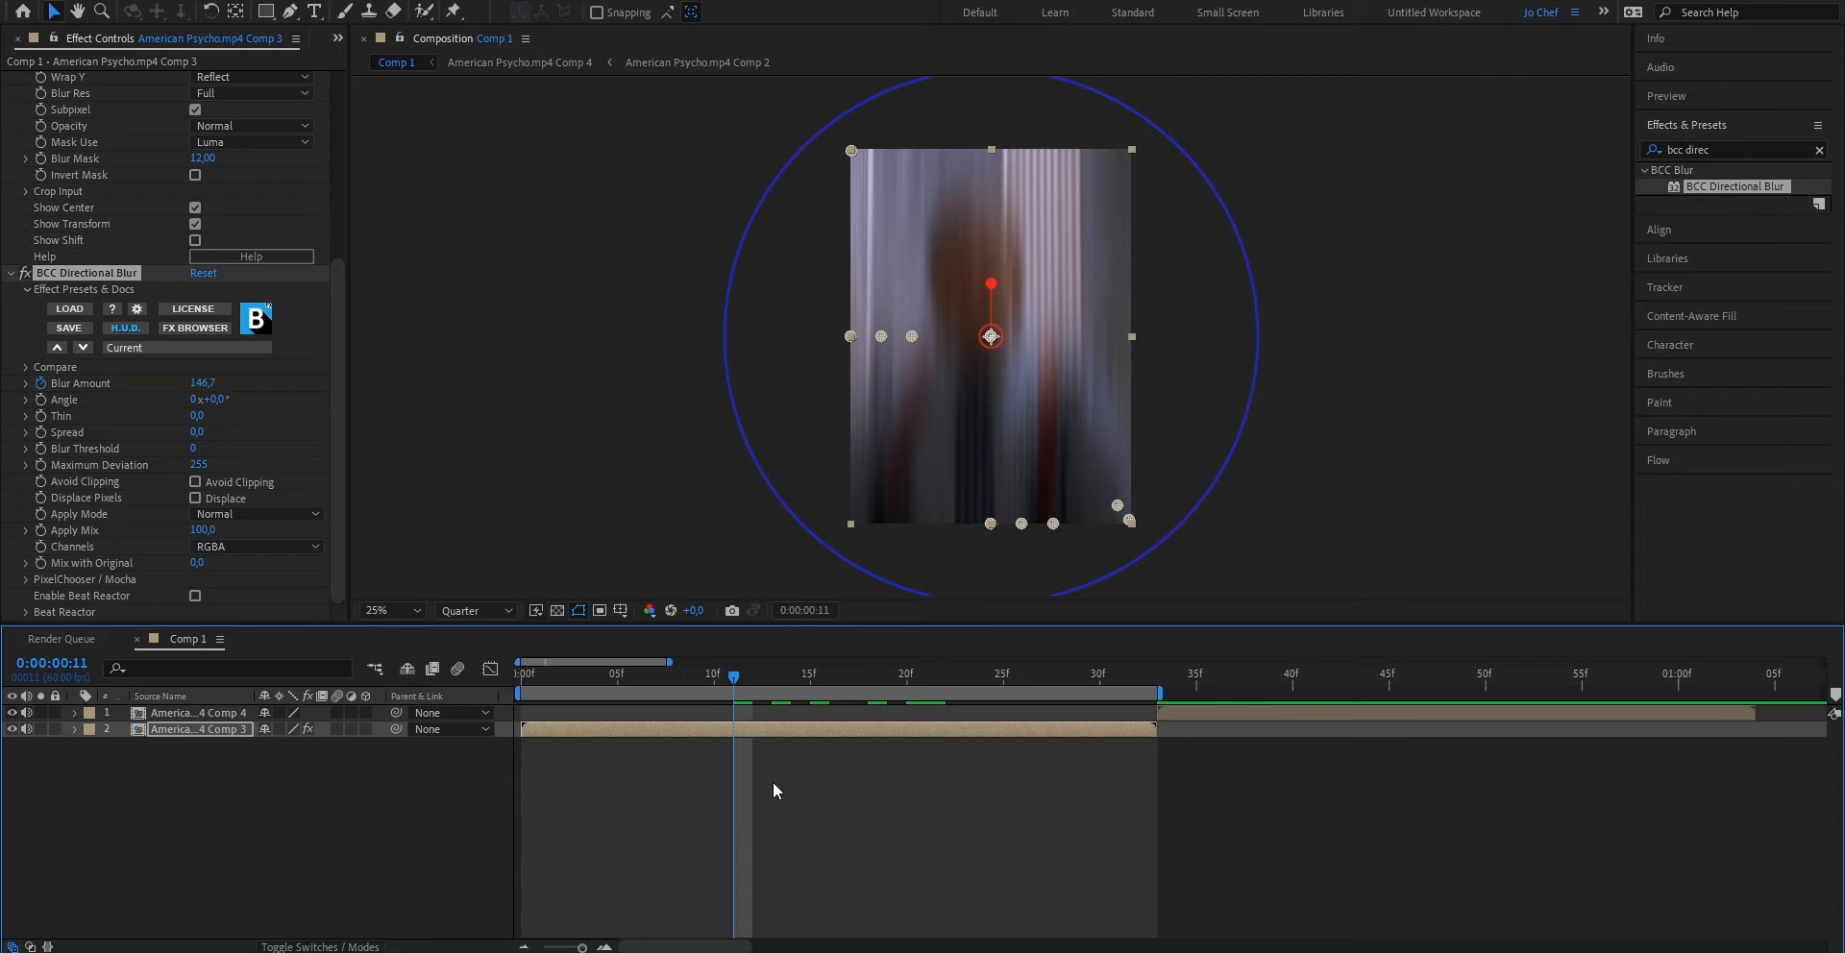
pyautogui.press('u')
pyautogui.moveTo(1193, 827); pyautogui.dragTo(506, 786)
pyautogui.rightClick(517, 794)
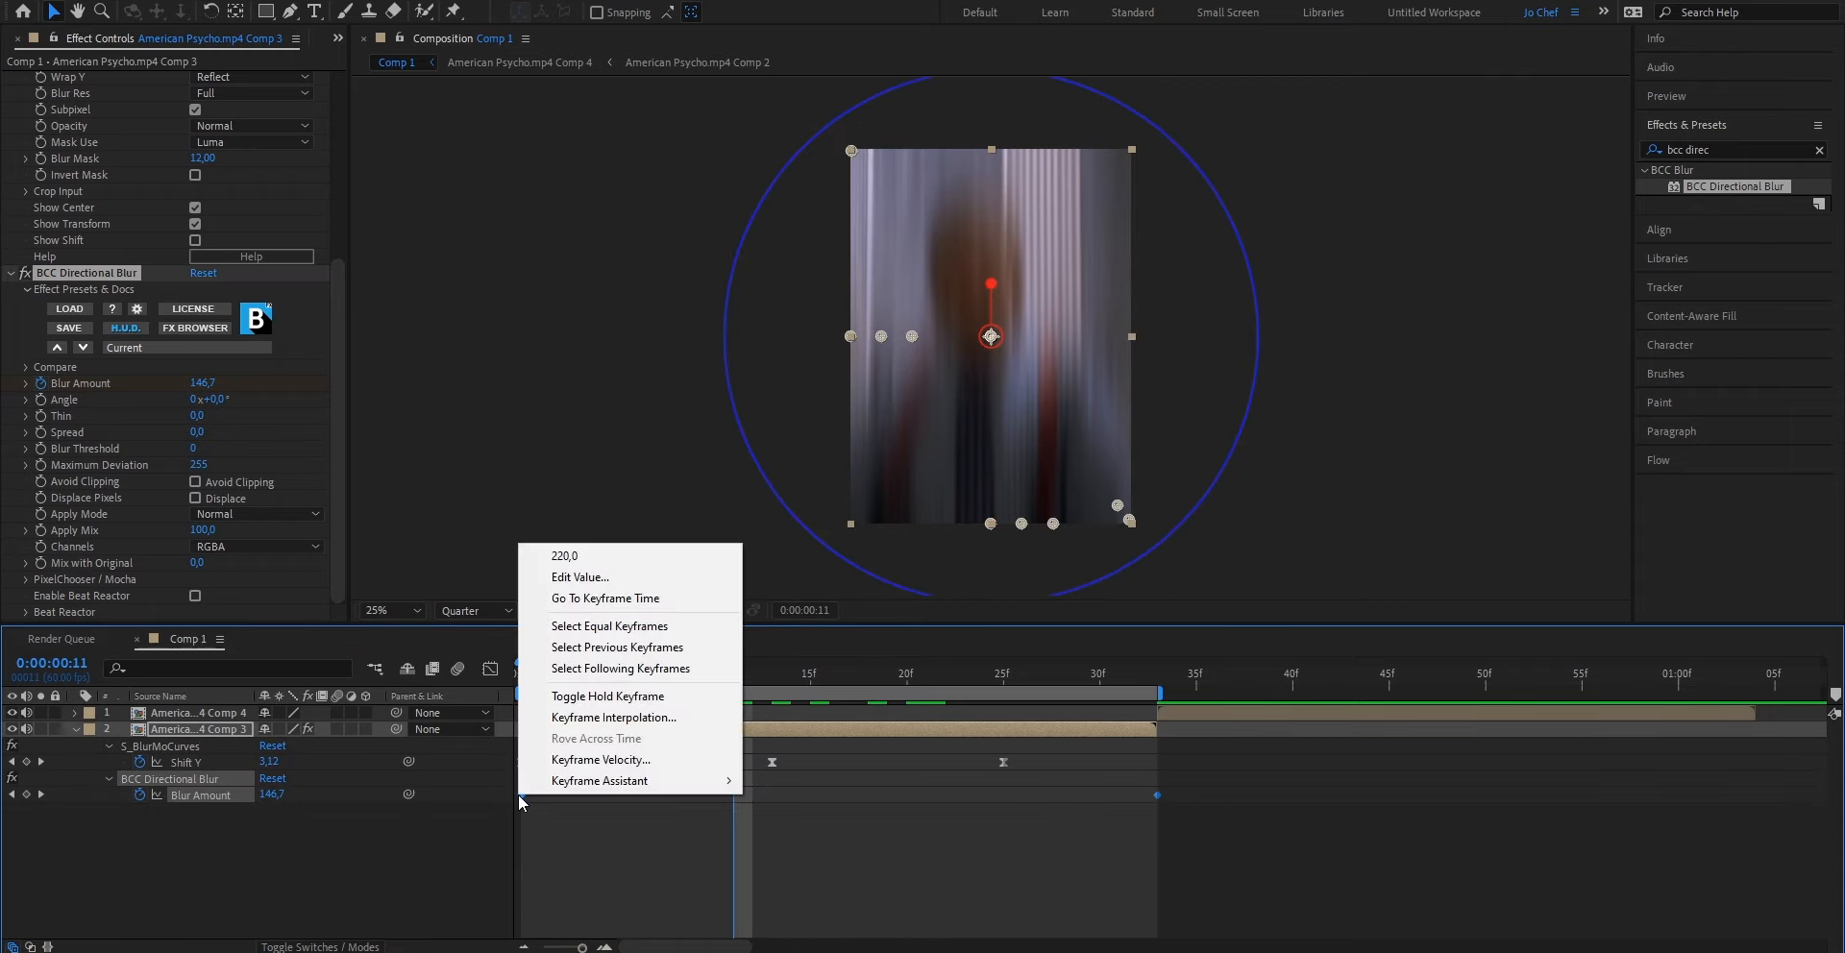
pyautogui.moveTo(546, 790)
pyautogui.click(850, 845)
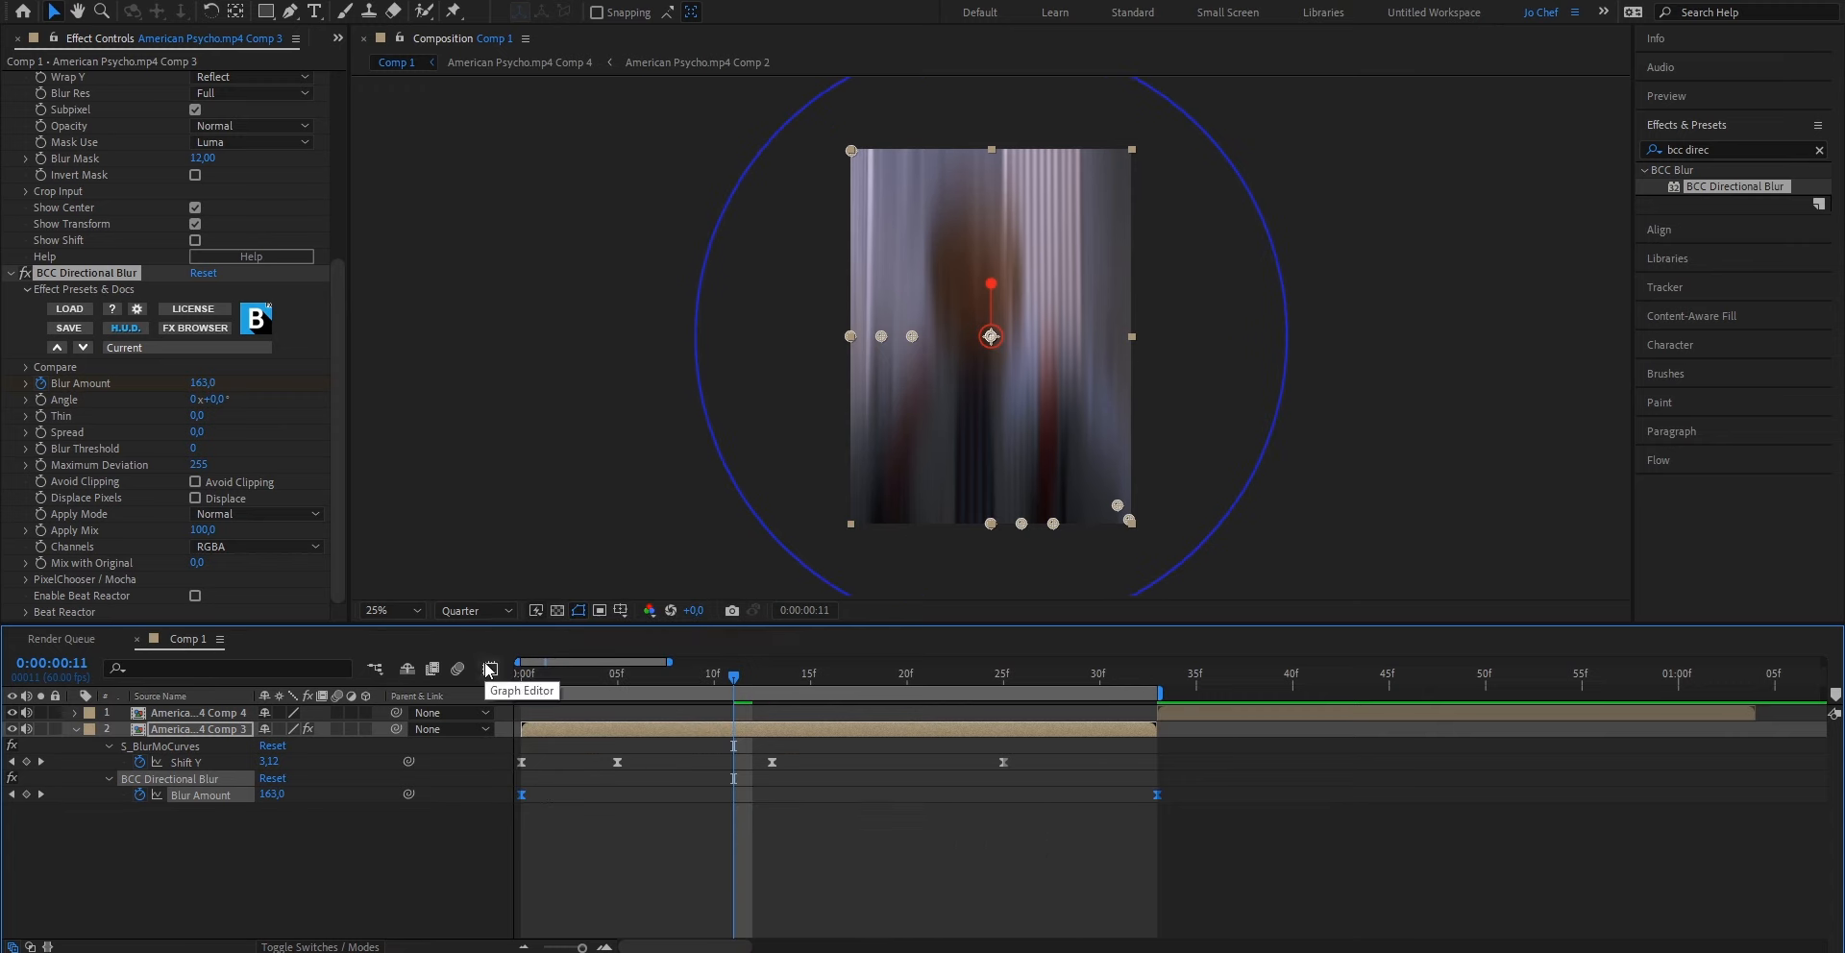
# Shape the Blur Amount value curve so it drops steeply at the start and eases out slowly toward frame 33.
pyautogui.click(490, 669)
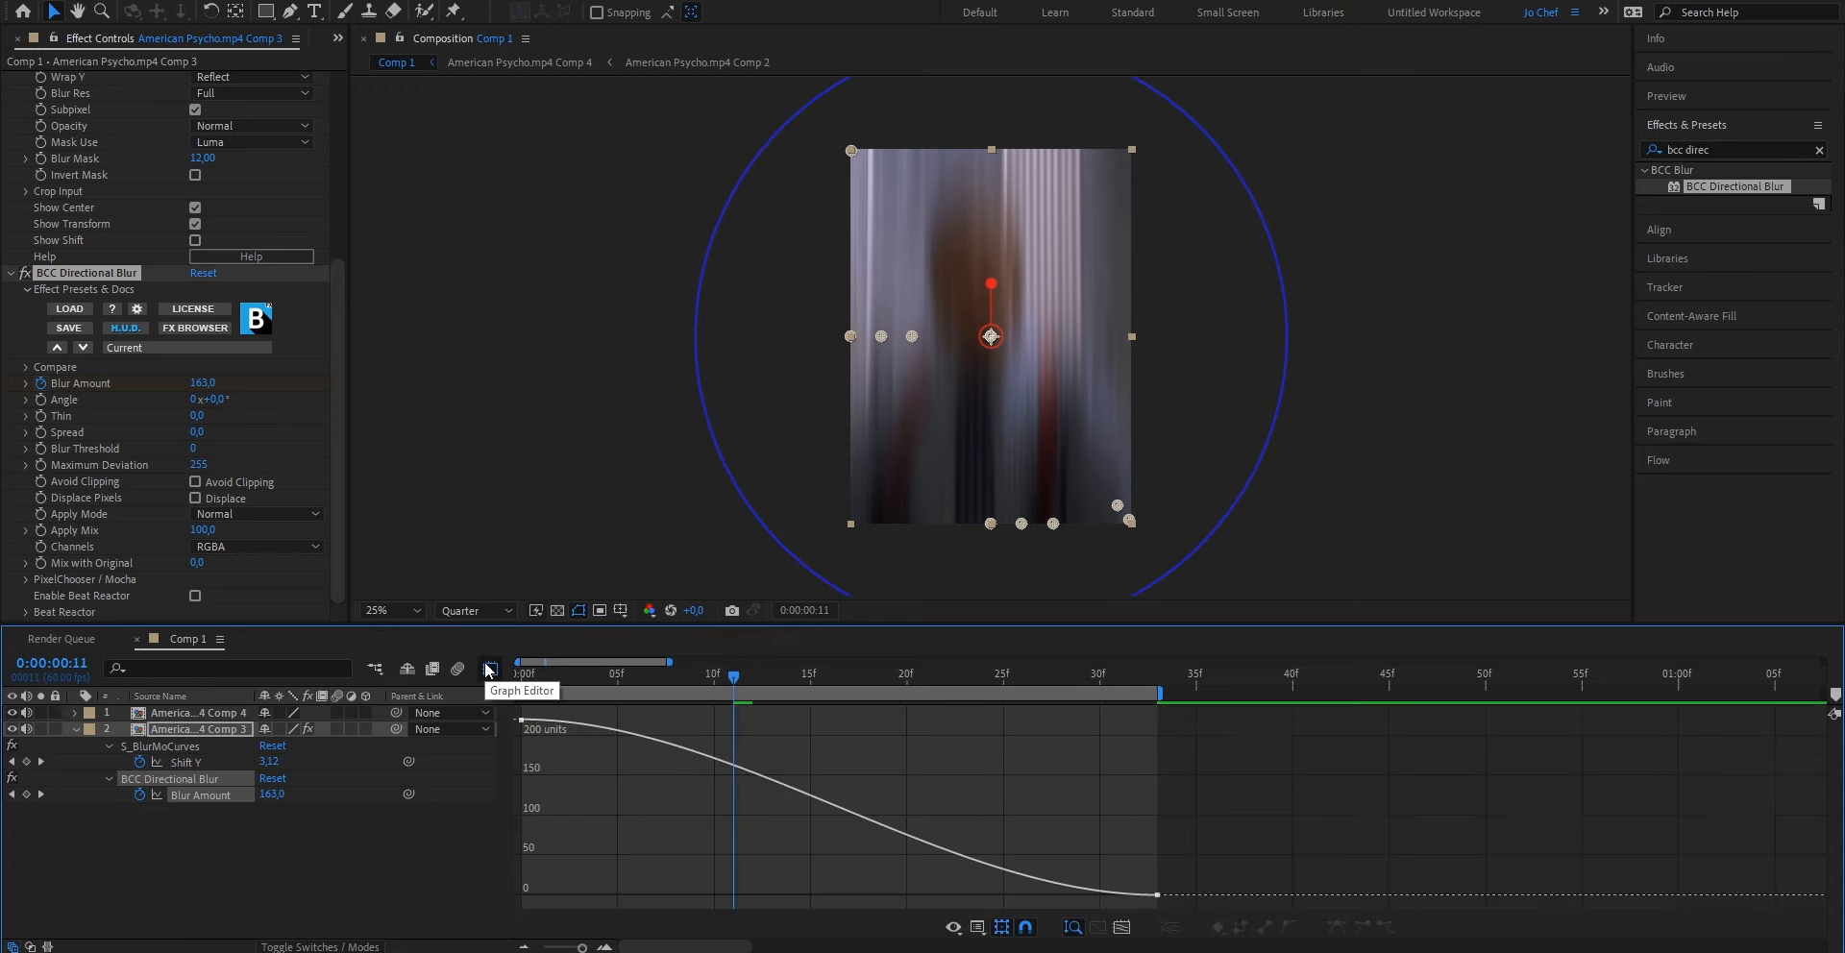
pyautogui.click(521, 719)
pyautogui.click(1191, 850)
pyautogui.click(1157, 895)
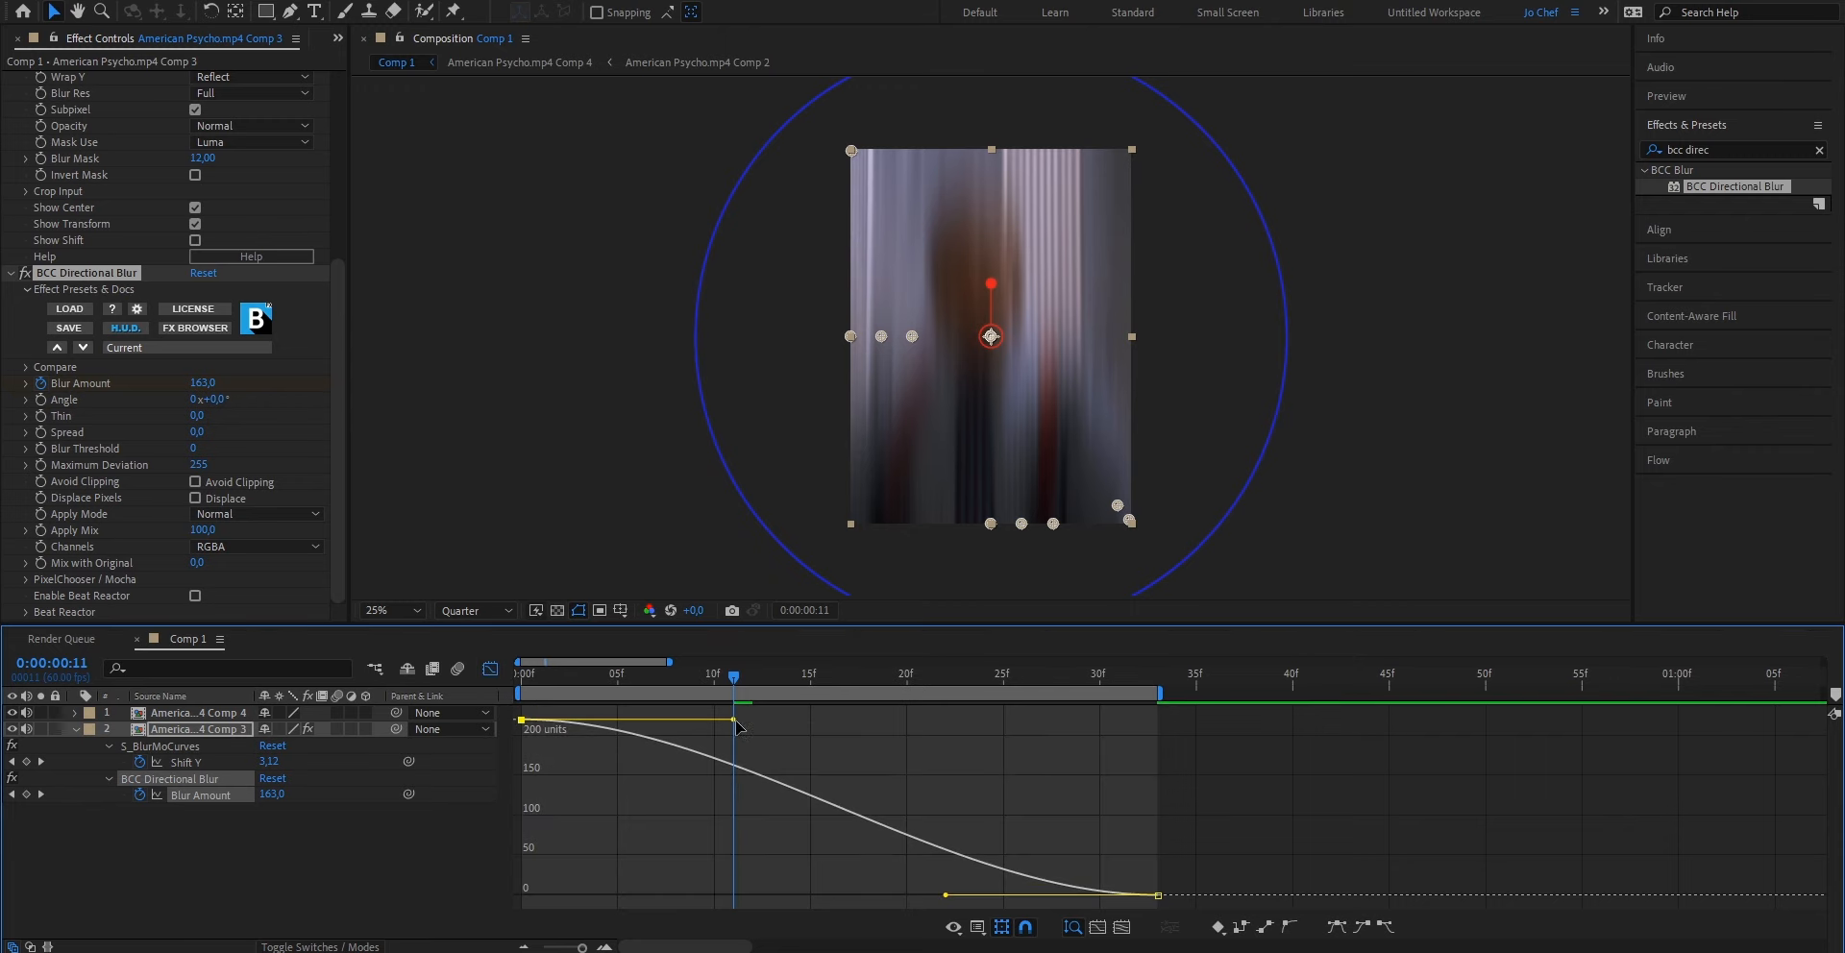
pyautogui.moveTo(733, 719); pyautogui.dragTo(532, 884)
pyautogui.moveTo(945, 895); pyautogui.dragTo(865, 895)
pyautogui.moveTo(733, 677); pyautogui.dragTo(483, 654)
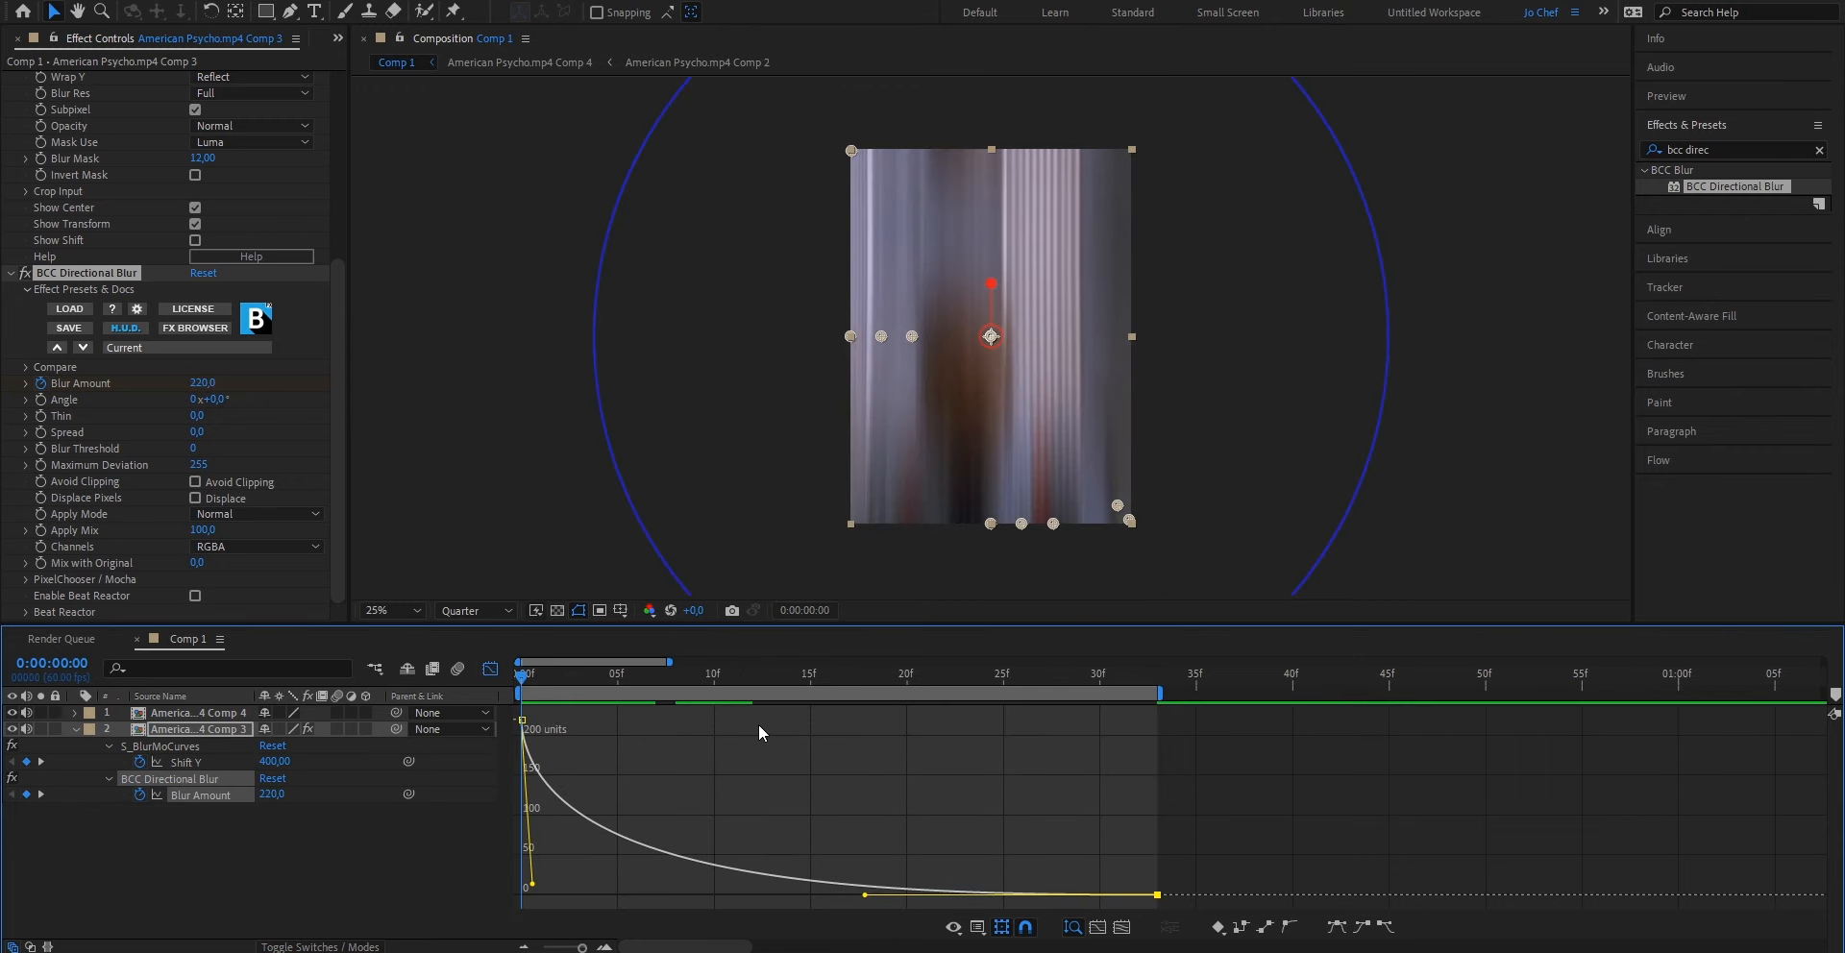
pyautogui.click(666, 786)
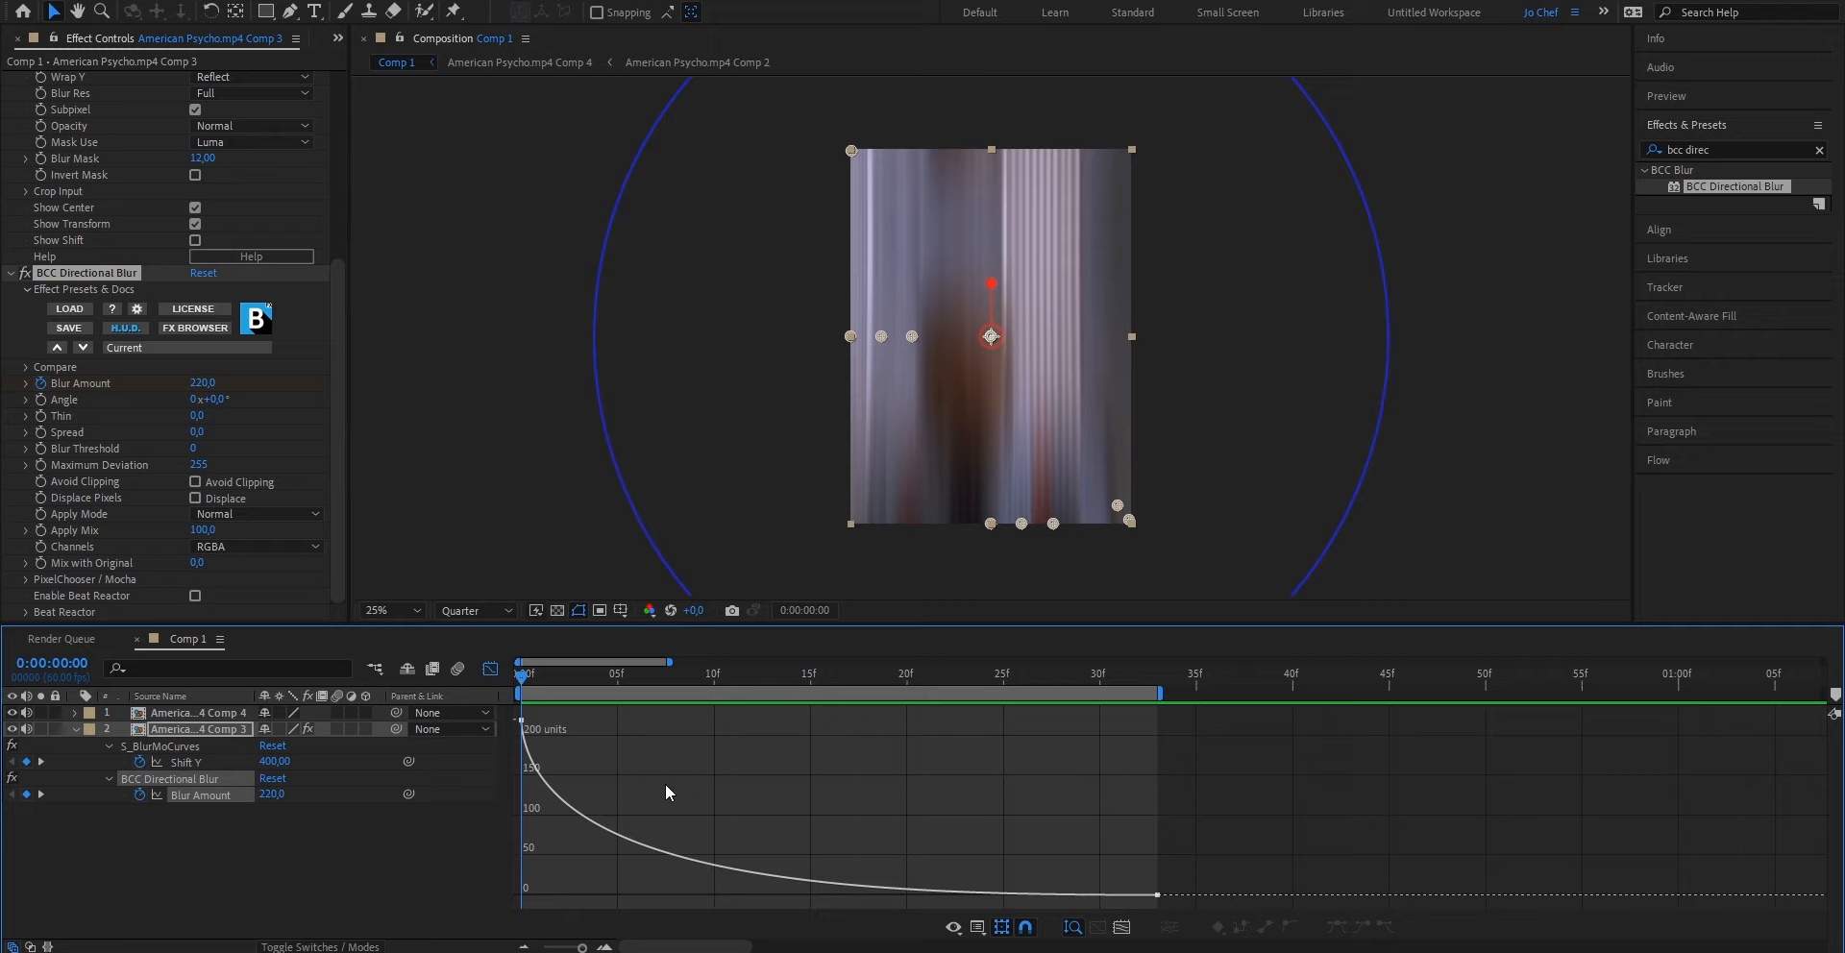
# Leave the graph view and play back the Comp 3 clip to check the directional blur.
pyautogui.click(490, 669)
pyautogui.press('space')
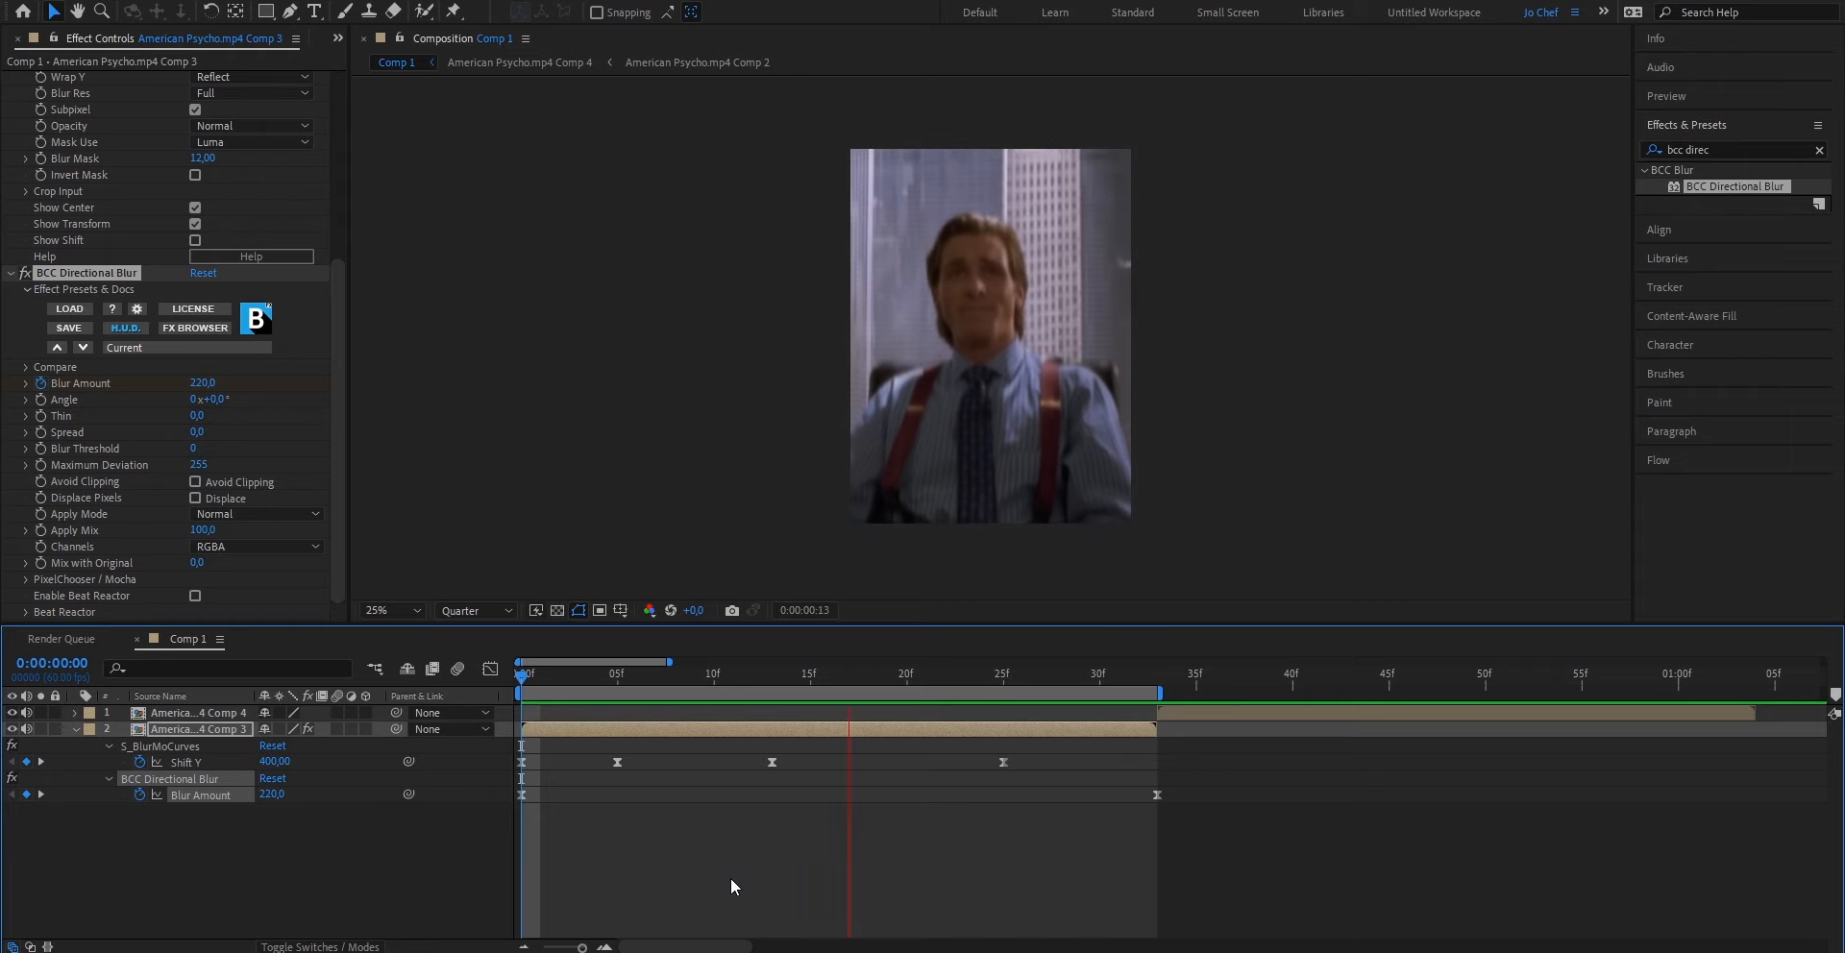
pyautogui.press('space')
# Search the effects for "brightness" and apply Brightness & Contrast to the Comp 3 layer.
pyautogui.click(1749, 149)
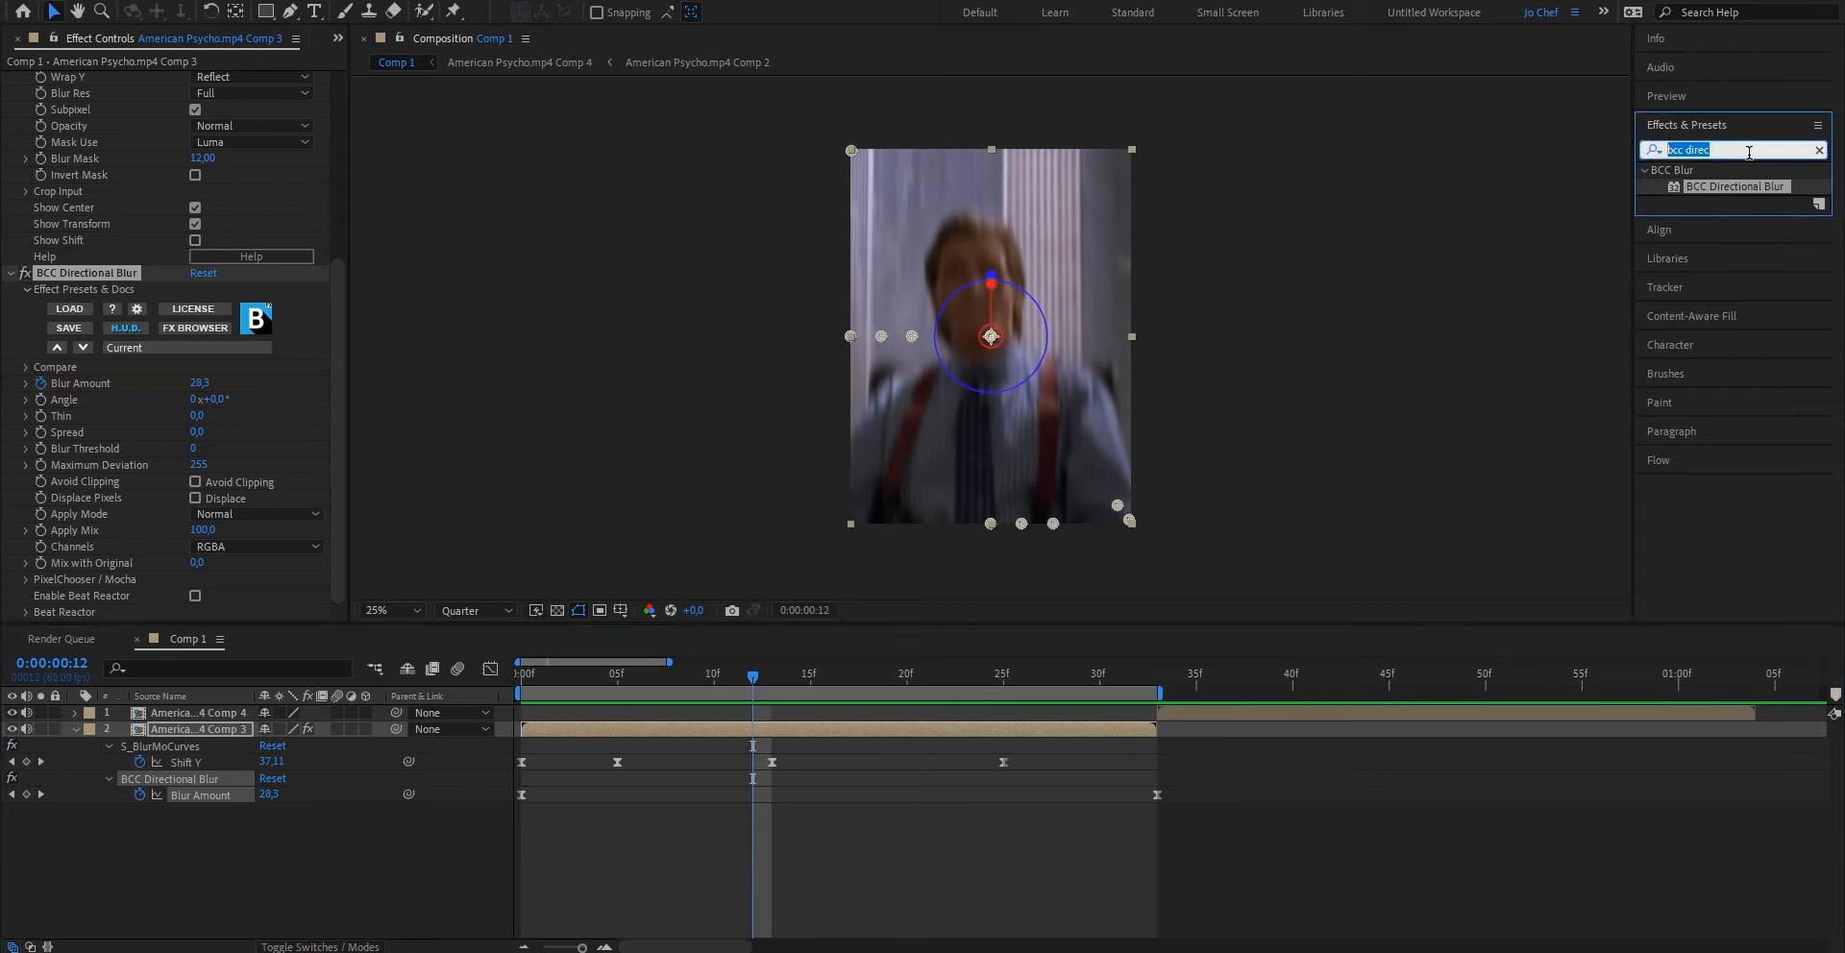
pyautogui.write('brigh')
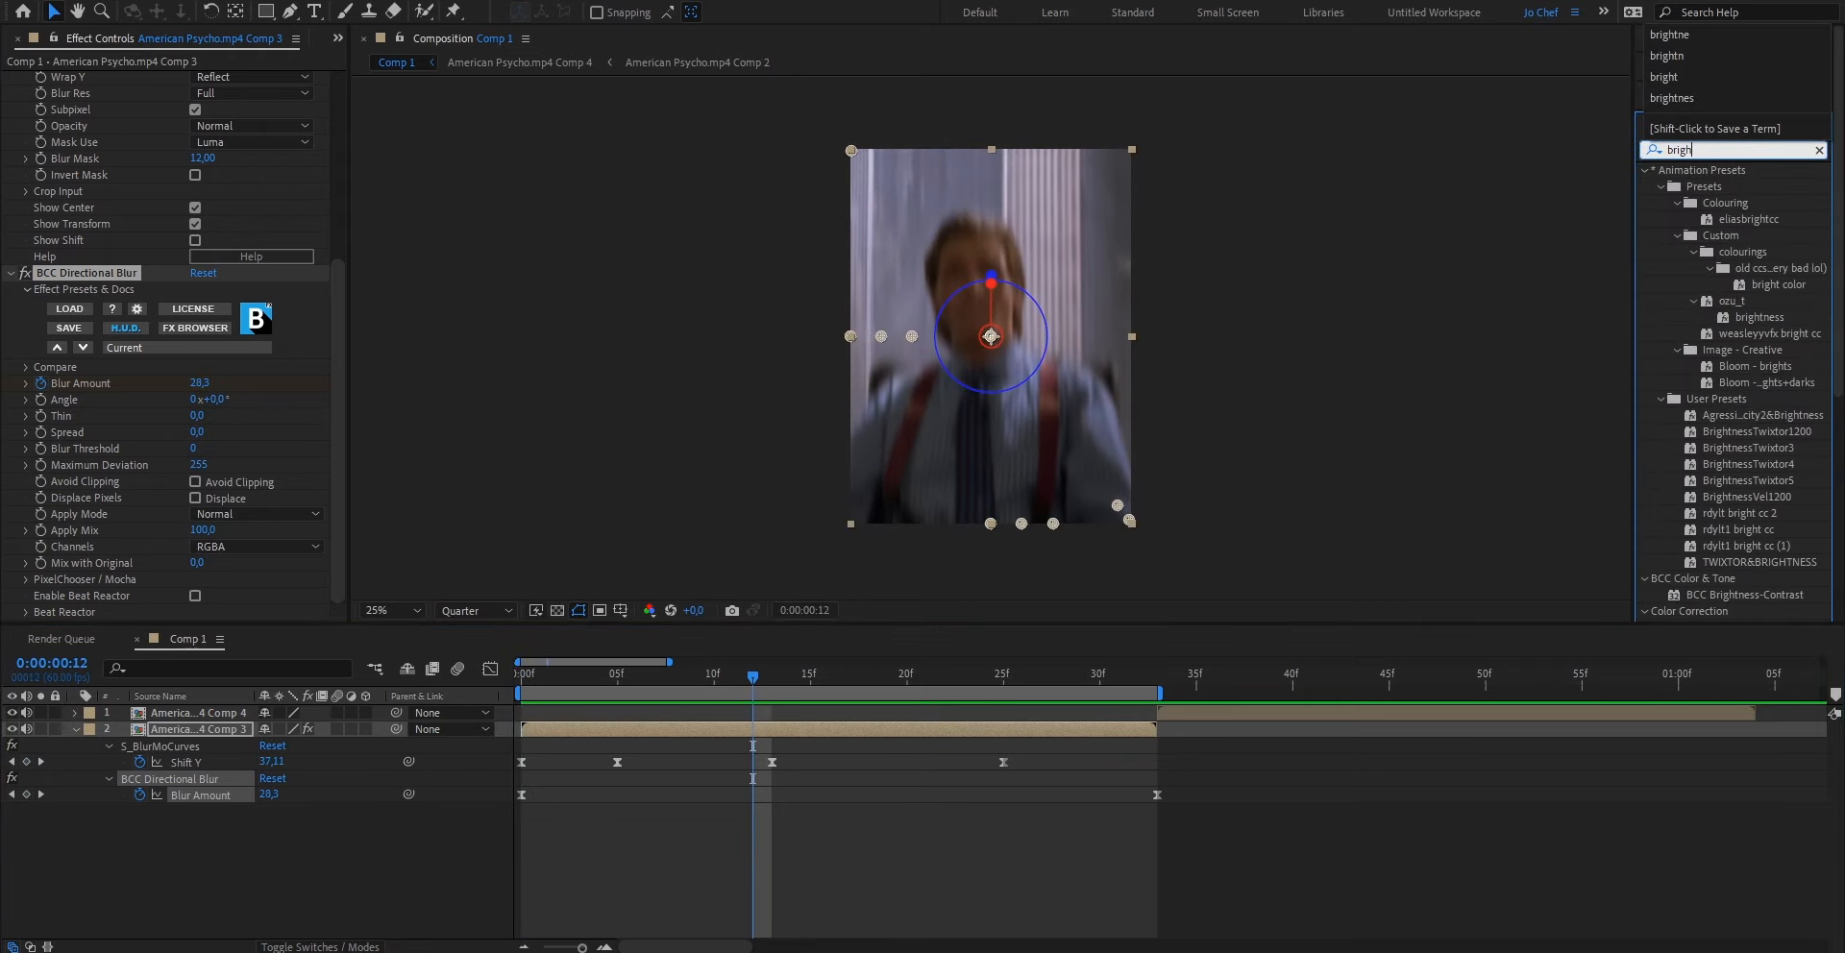
pyautogui.write('tness')
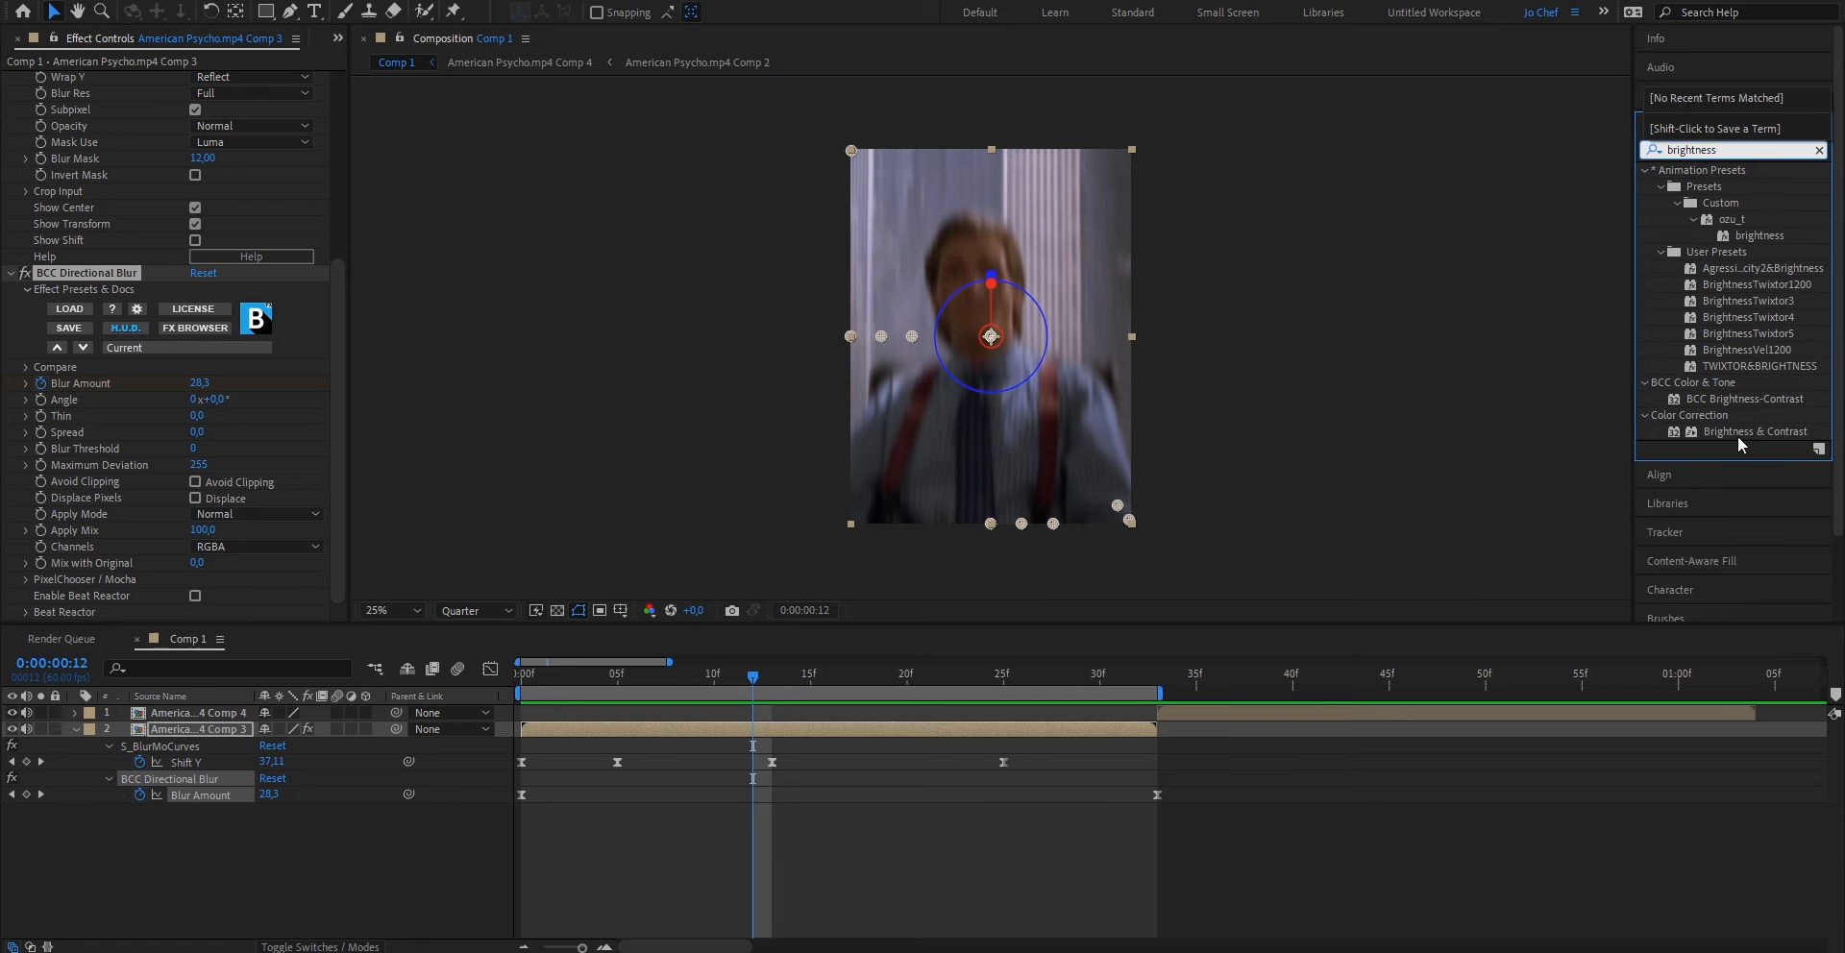
pyautogui.moveTo(1739, 438); pyautogui.dragTo(784, 728)
# Keyframe the Brightness of Brightness & Contrast at 50 on the first frame of the Comp 3 layer.
pyautogui.press('Home')
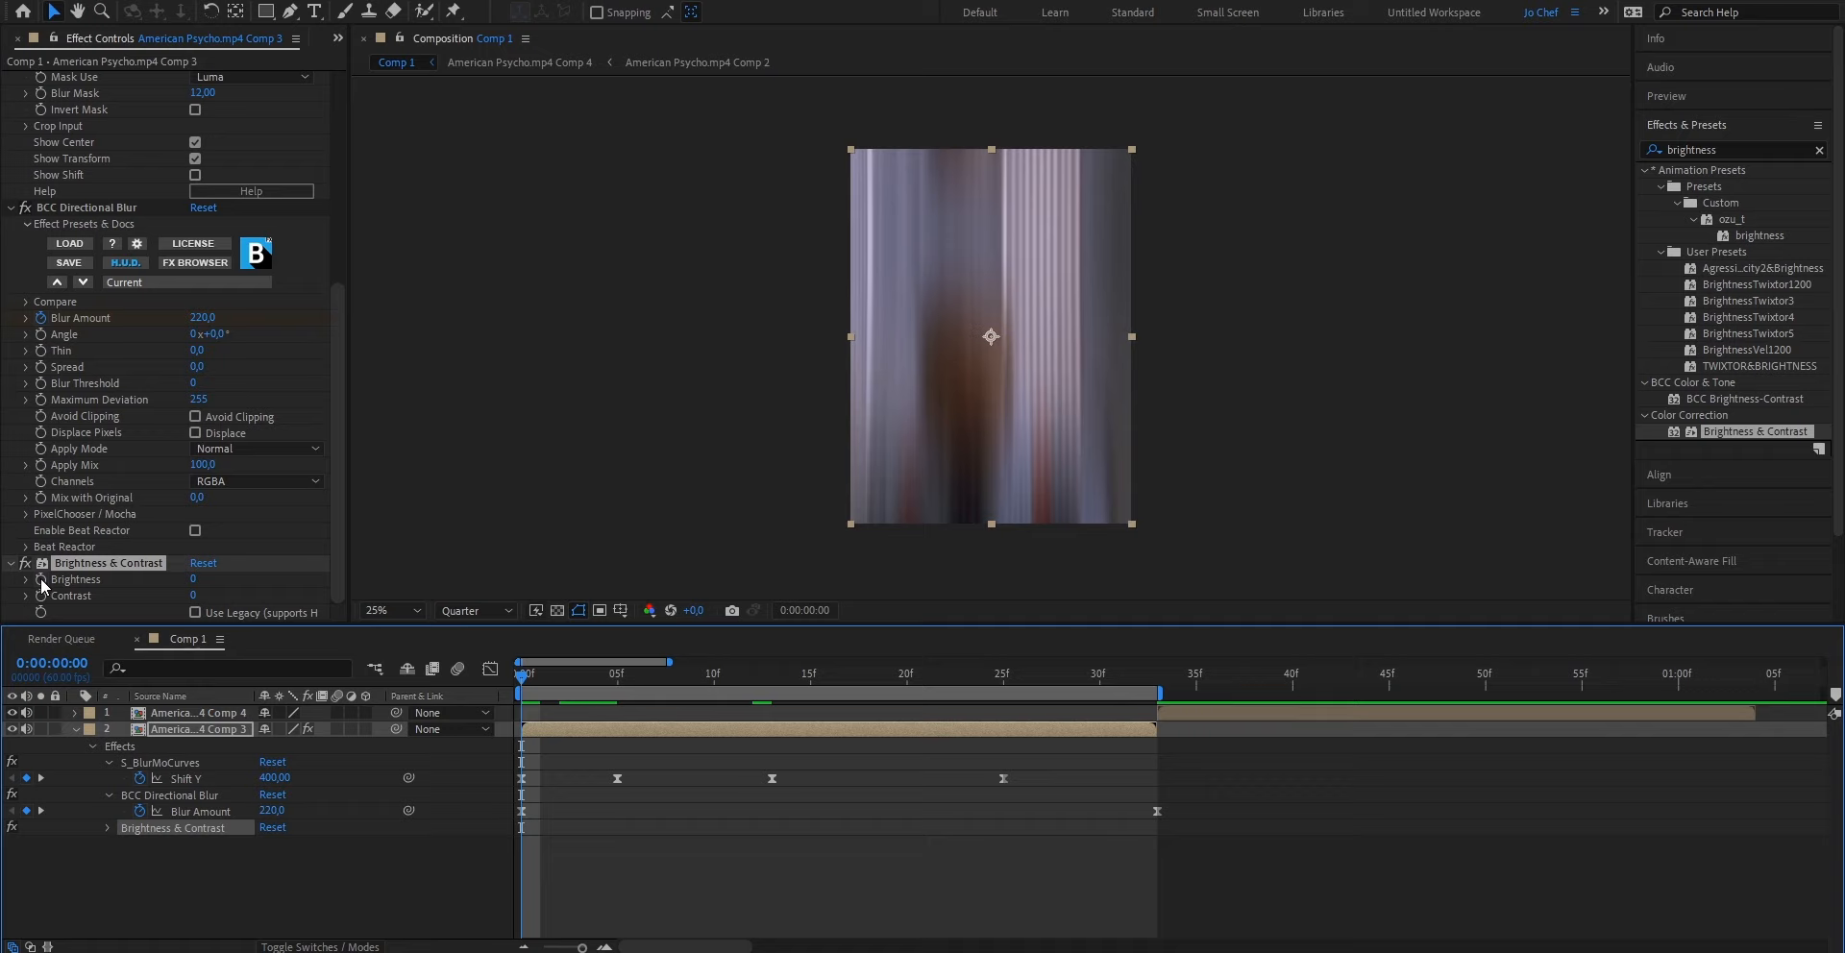
pyautogui.click(196, 578)
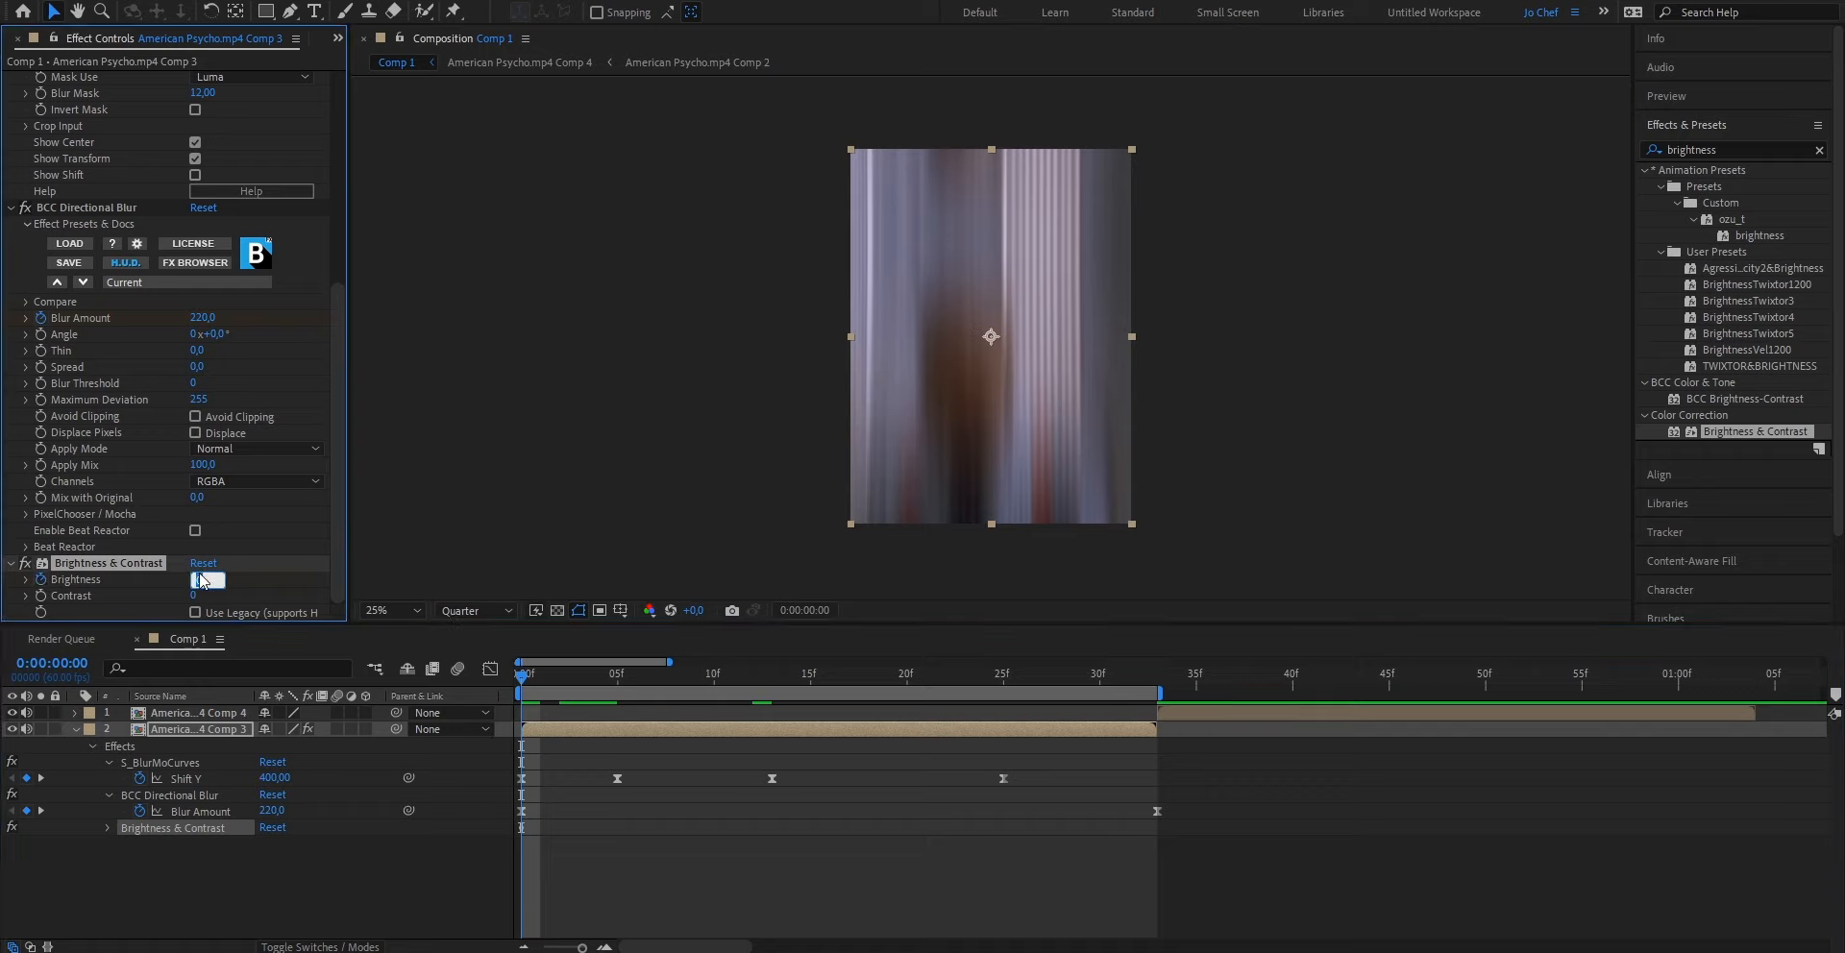
pyautogui.write('50')
pyautogui.press('Return')
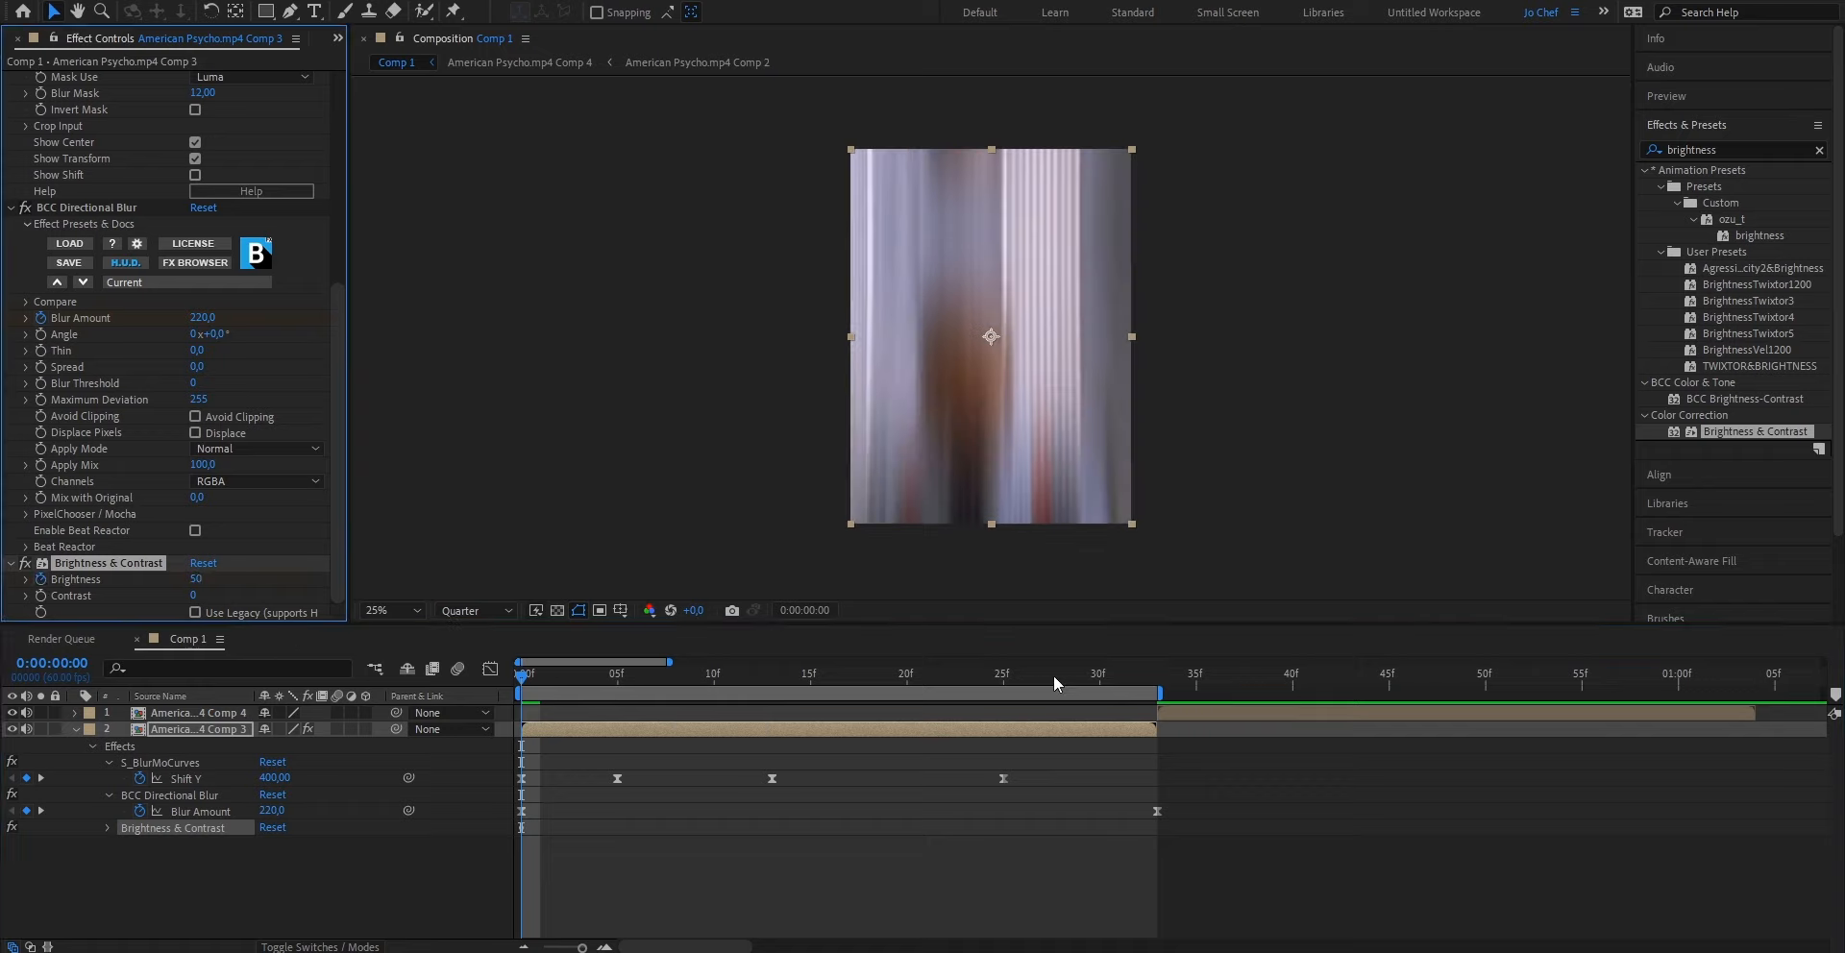
# Keyframe the Comp 3 layer's Brightness at 0 on frame 33, the end of the clip.
pyautogui.click(1153, 683)
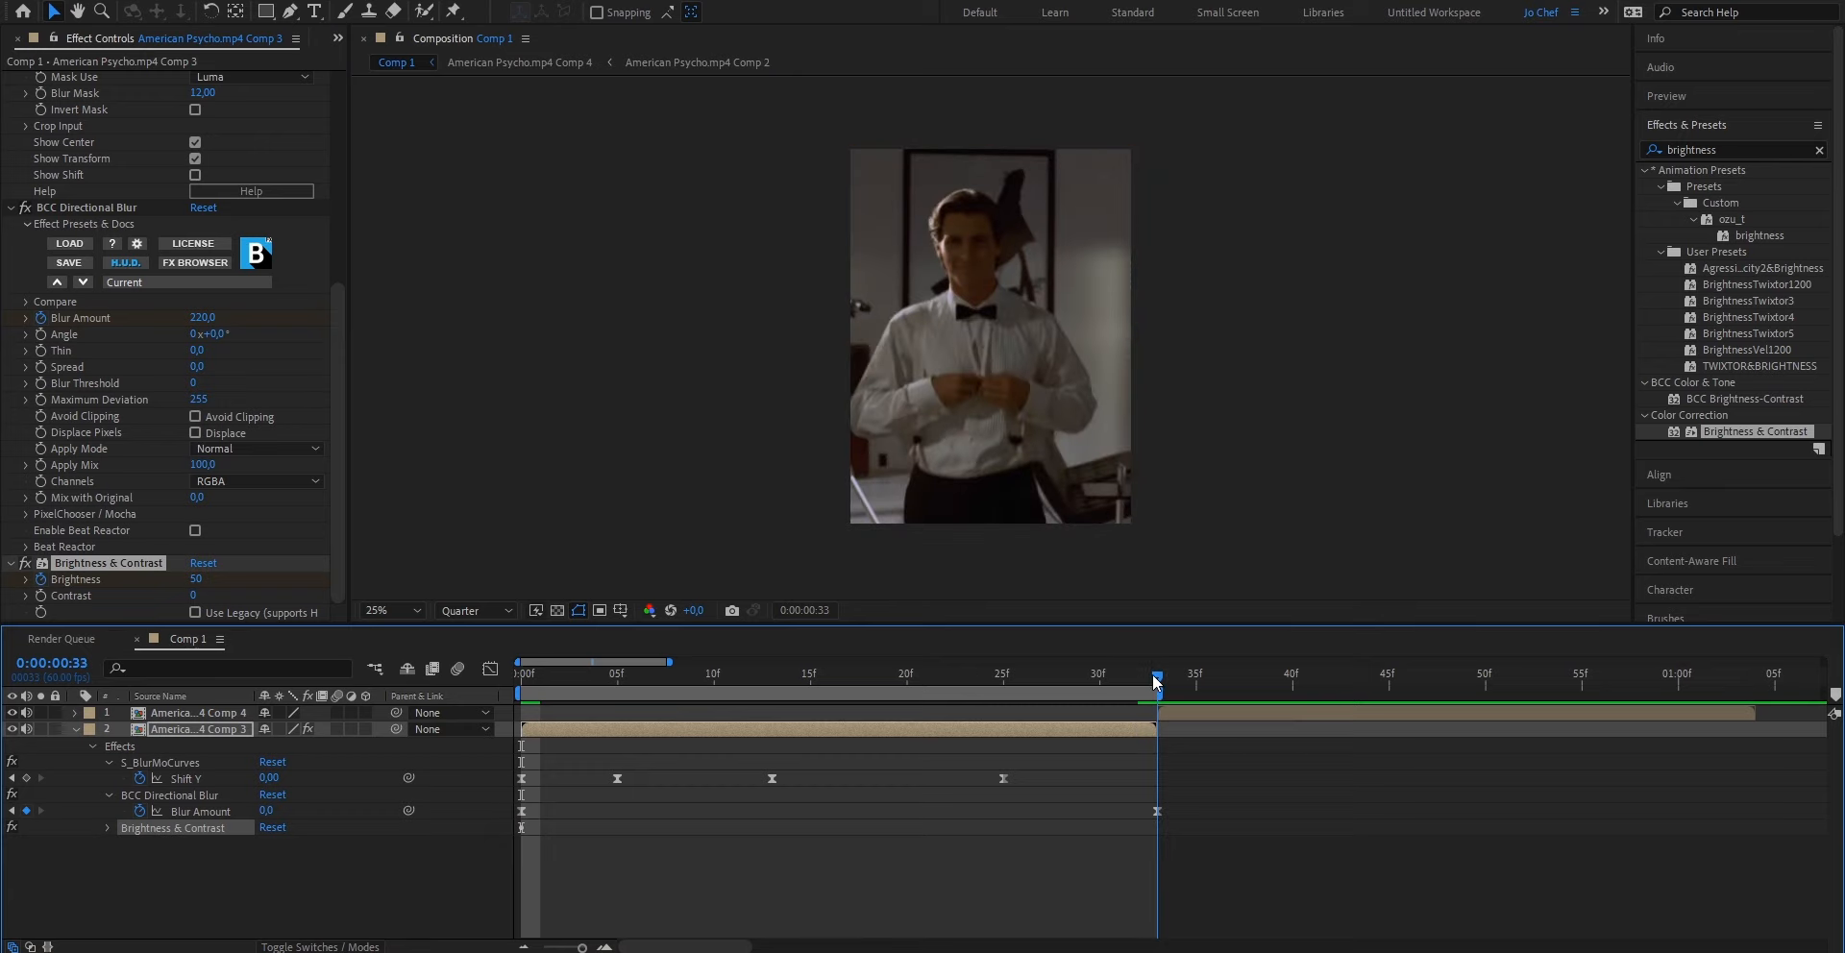
pyautogui.click(189, 580)
pyautogui.write('0')
pyautogui.press('Return')
# Reveal the Comp 3 layer's animated properties and apply Easy Ease to both Brightness keyframes.
pyautogui.click(994, 730)
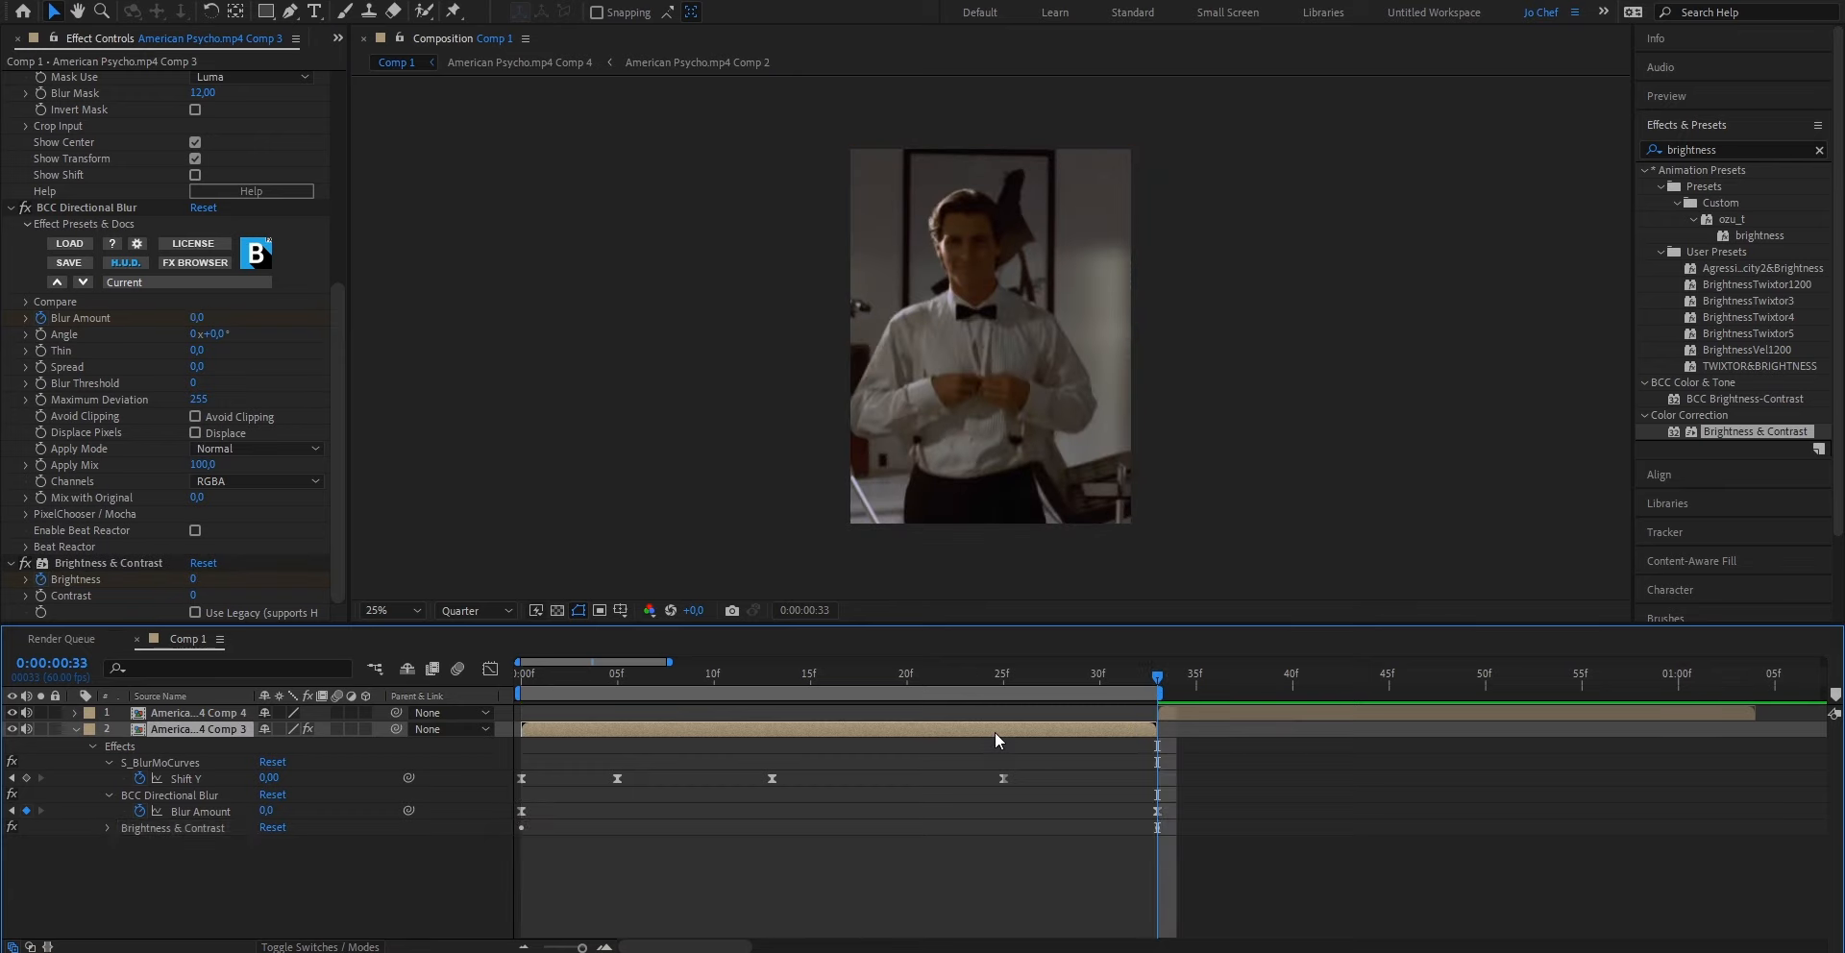
pyautogui.press('u')
pyautogui.press('u')
pyautogui.moveTo(1223, 907); pyautogui.dragTo(577, 880)
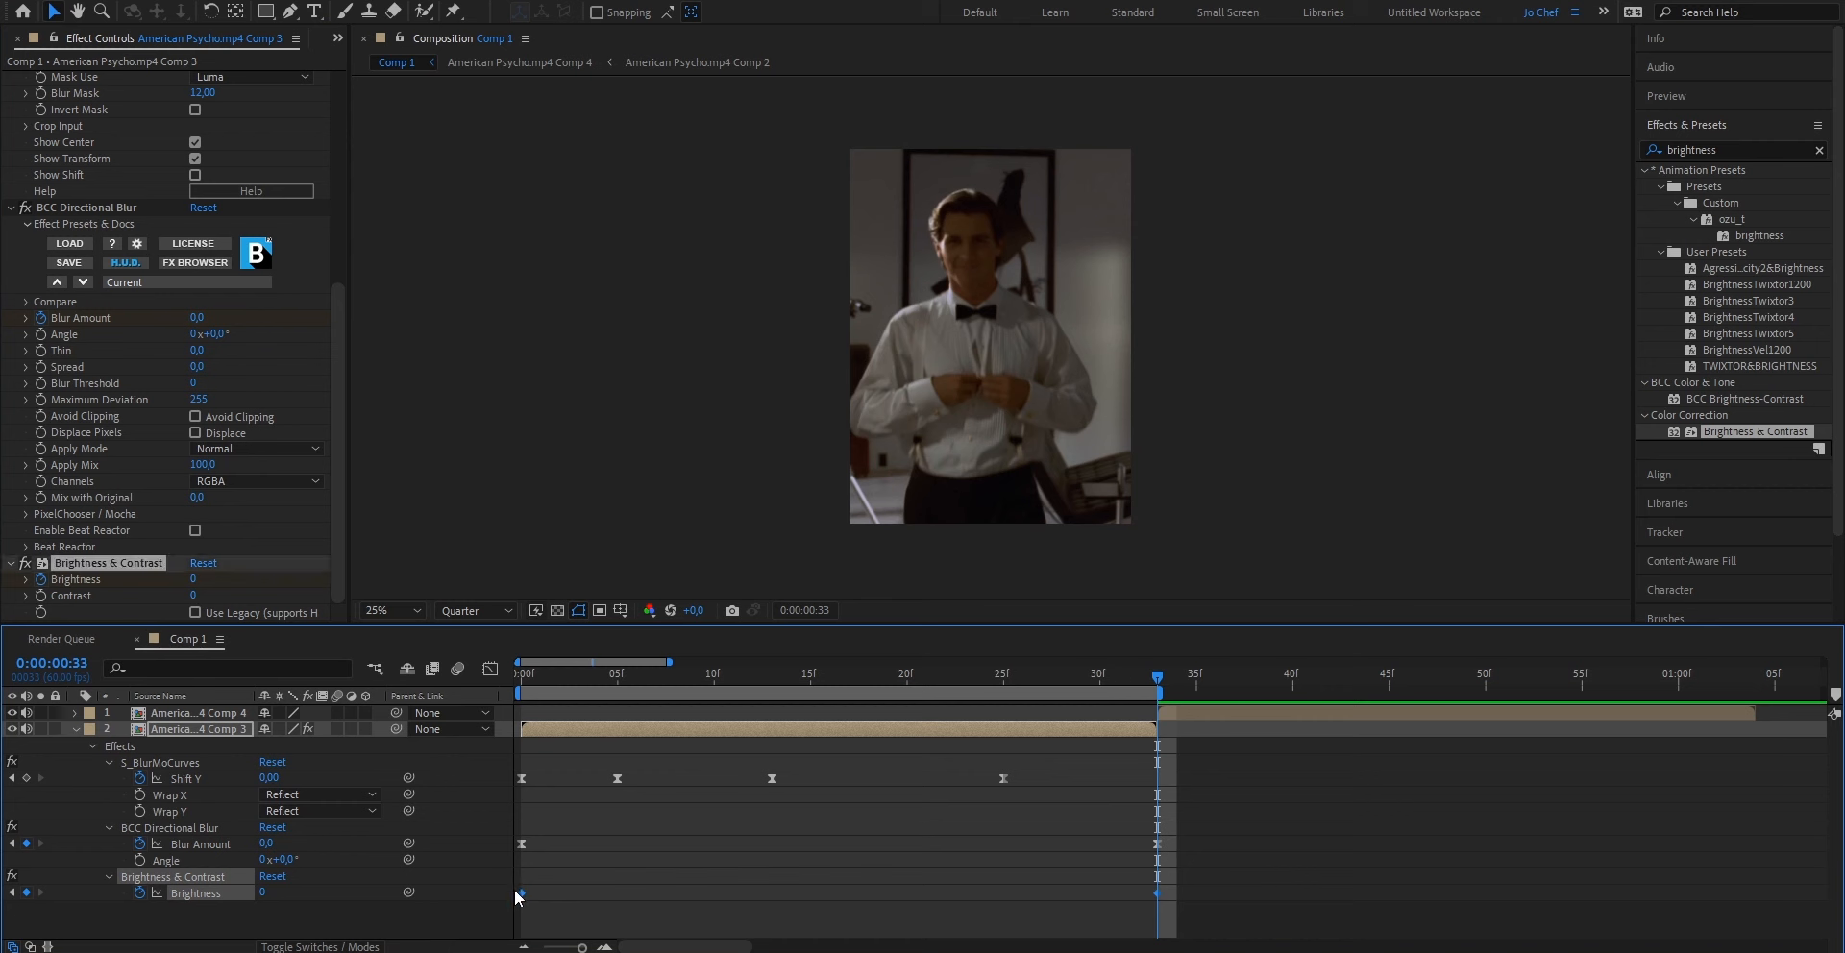
pyautogui.rightClick(576, 880)
pyautogui.moveTo(603, 876)
pyautogui.click(807, 757)
# Shape the Brightness value curve to fall sharply at the start and level off gradually toward frame 33.
pyautogui.click(490, 668)
pyautogui.moveTo(733, 720); pyautogui.dragTo(532, 890)
pyautogui.moveTo(942, 861); pyautogui.dragTo(721, 894)
# Play back the Comp 3 clip to check the brightness flash, leaving the graph view.
pyautogui.press('space')
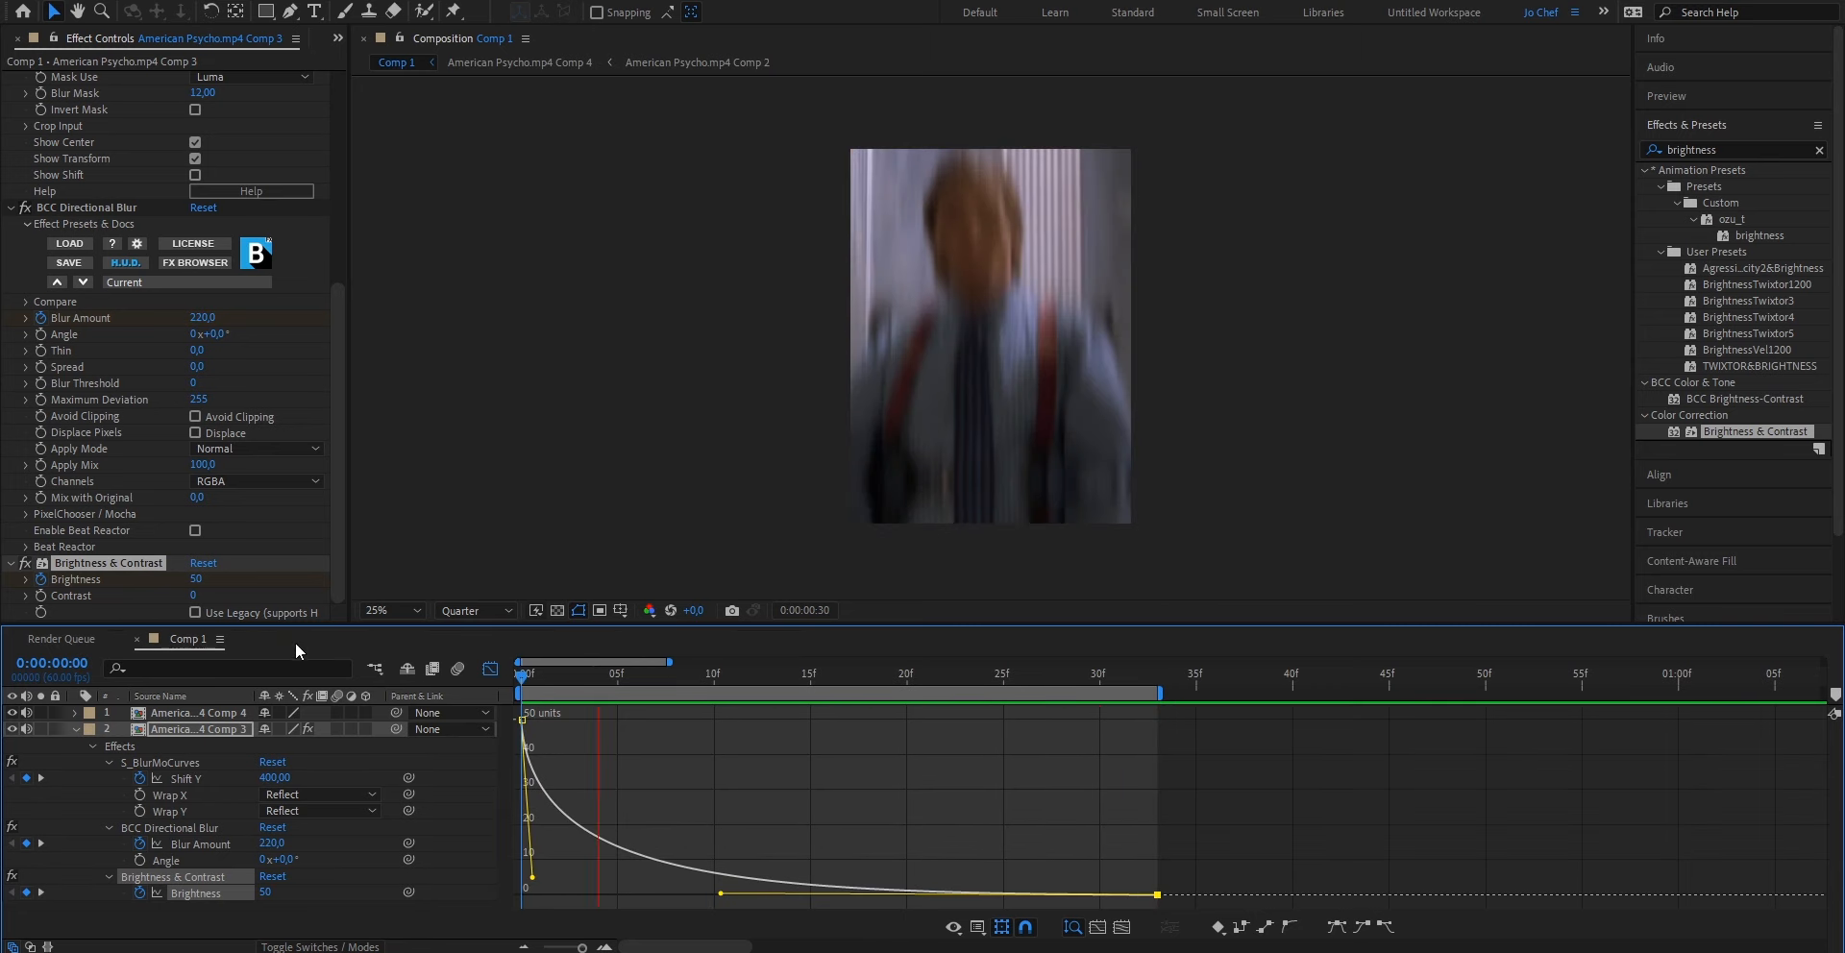
pyautogui.hotkey('shift', 'F3')
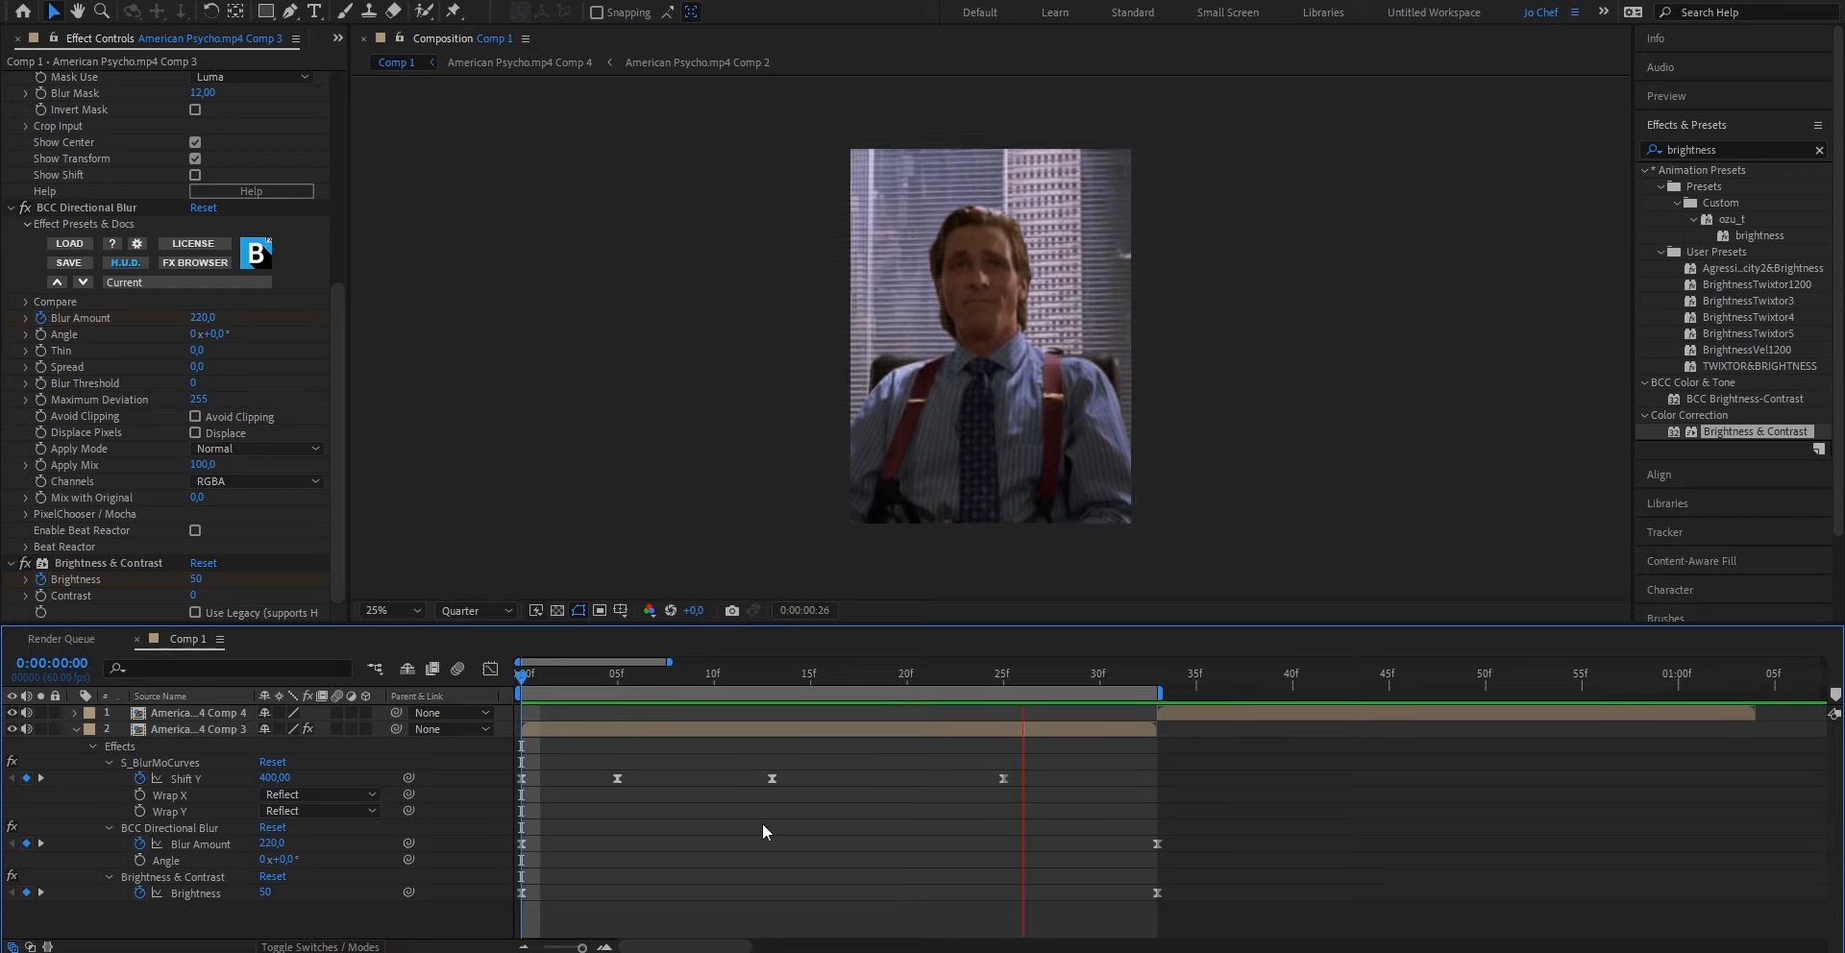
pyautogui.press('space')
# Start keyframing the S_BlurMoCurves Z Dist at 1 on the first frame of the Comp 3 layer.
pyautogui.scroll(3, 186, 554)
pyautogui.scroll(2, 185, 557)
pyautogui.moveTo(590, 679); pyautogui.dragTo(493, 689)
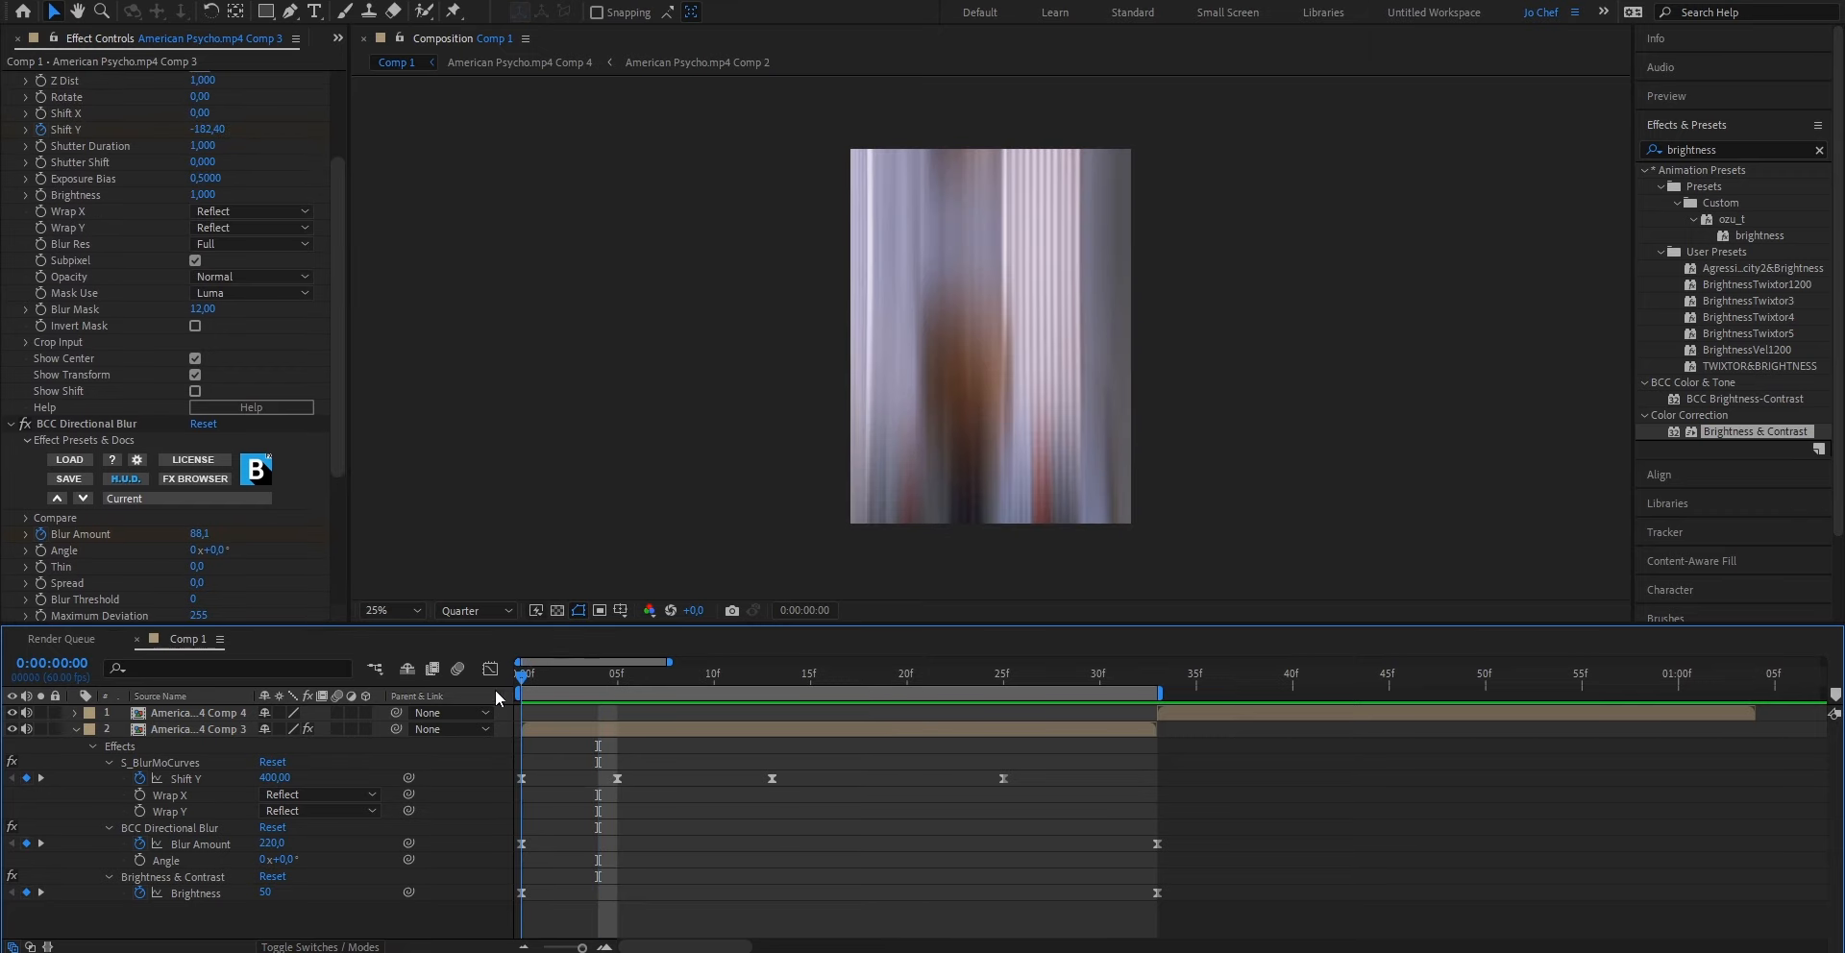
pyautogui.scroll(4, 313, 495)
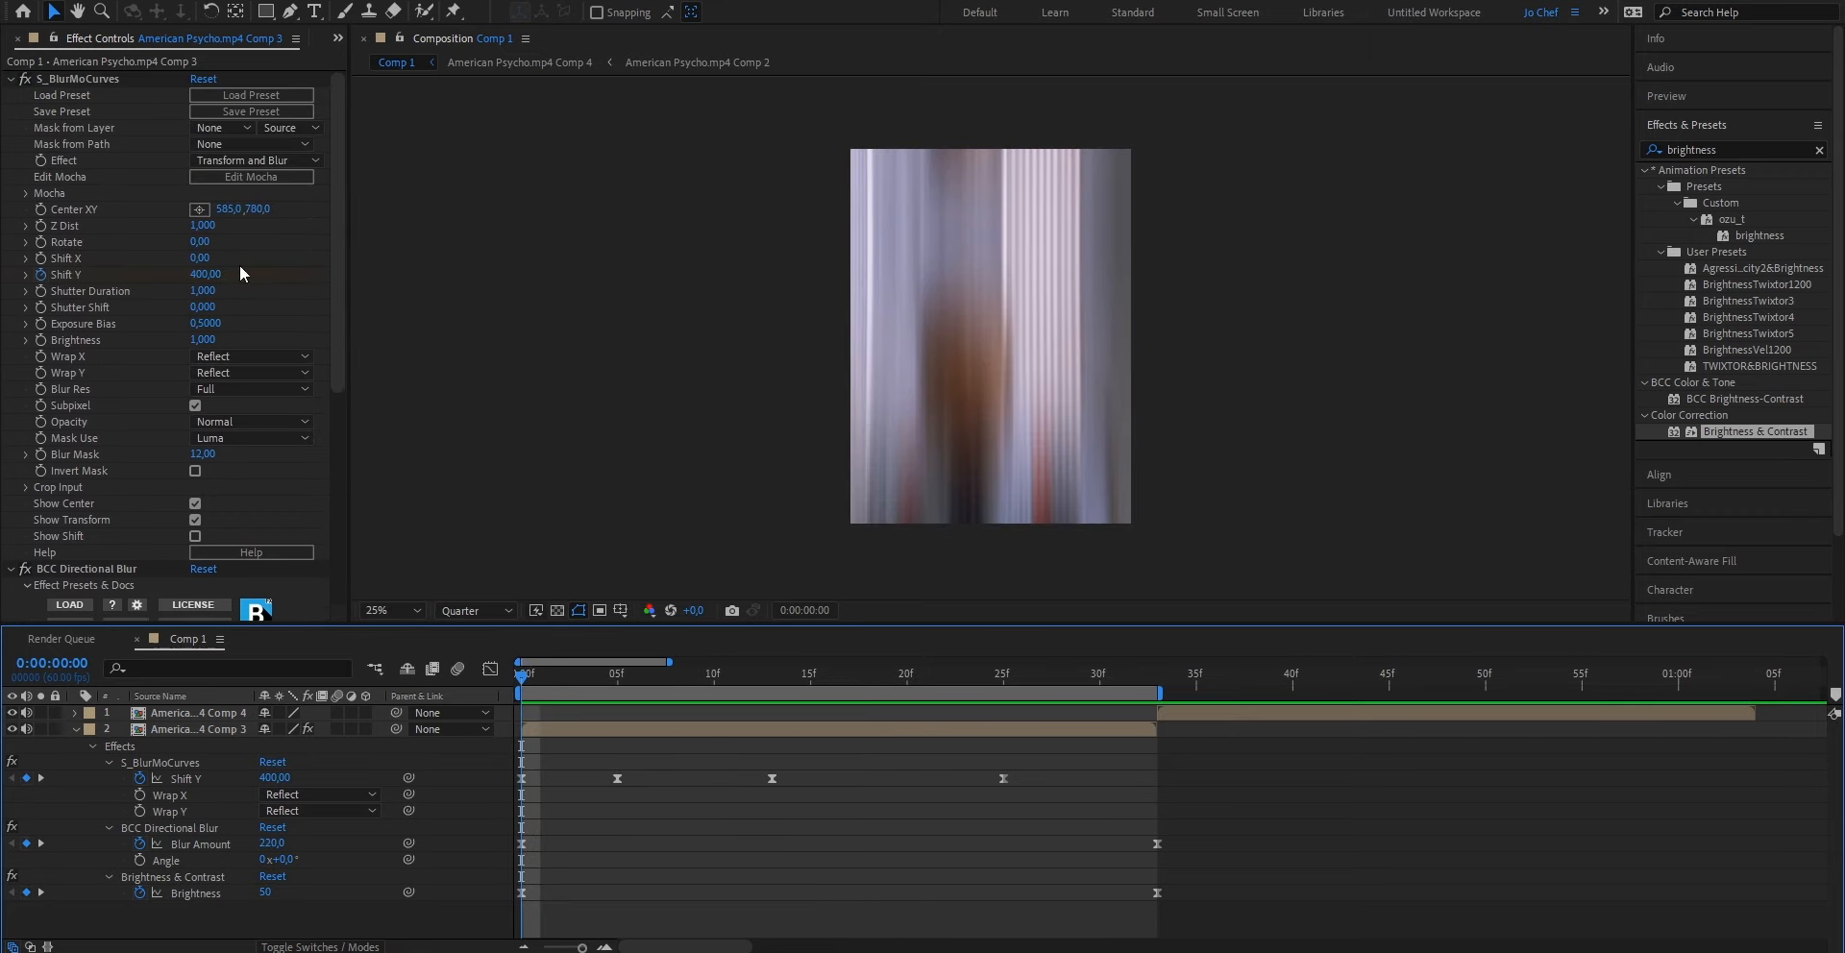
pyautogui.click(342, 262)
pyautogui.click(82, 78)
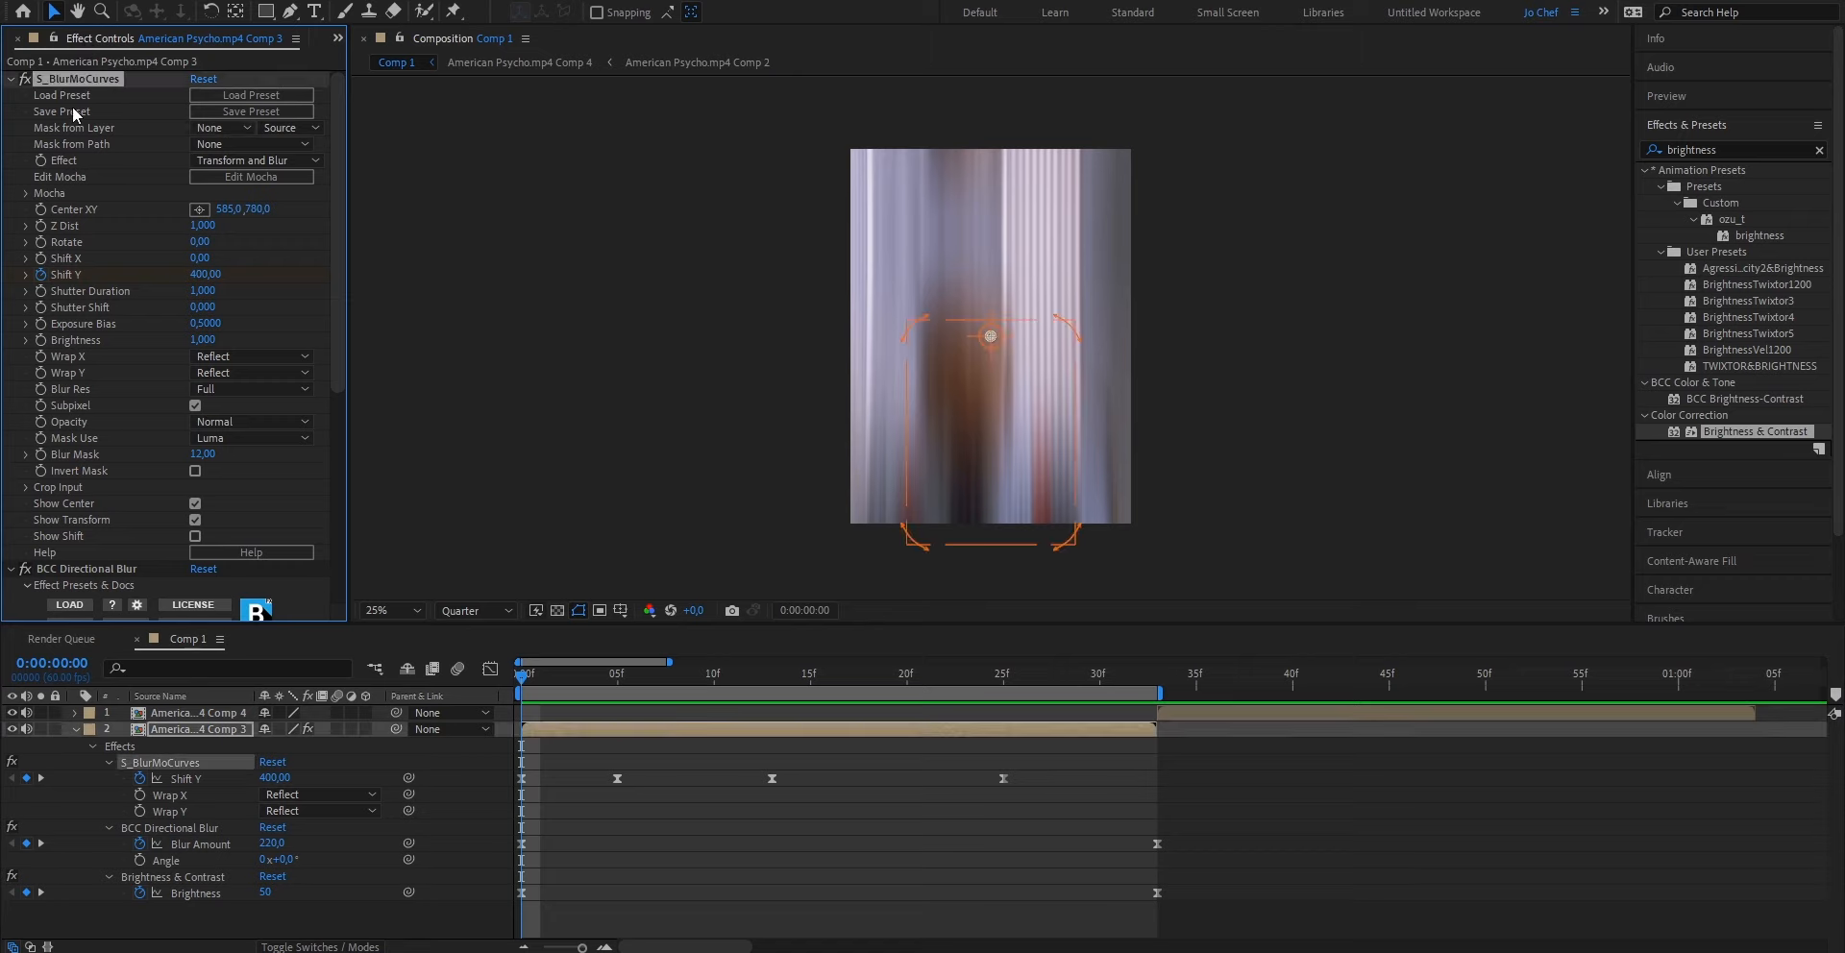
pyautogui.click(41, 225)
# Keyframe the S_BlurMoCurves Z Dist at 0.85 on frame 33, the end of the Comp 3 clip.
pyautogui.moveTo(1129, 678); pyautogui.dragTo(1150, 681)
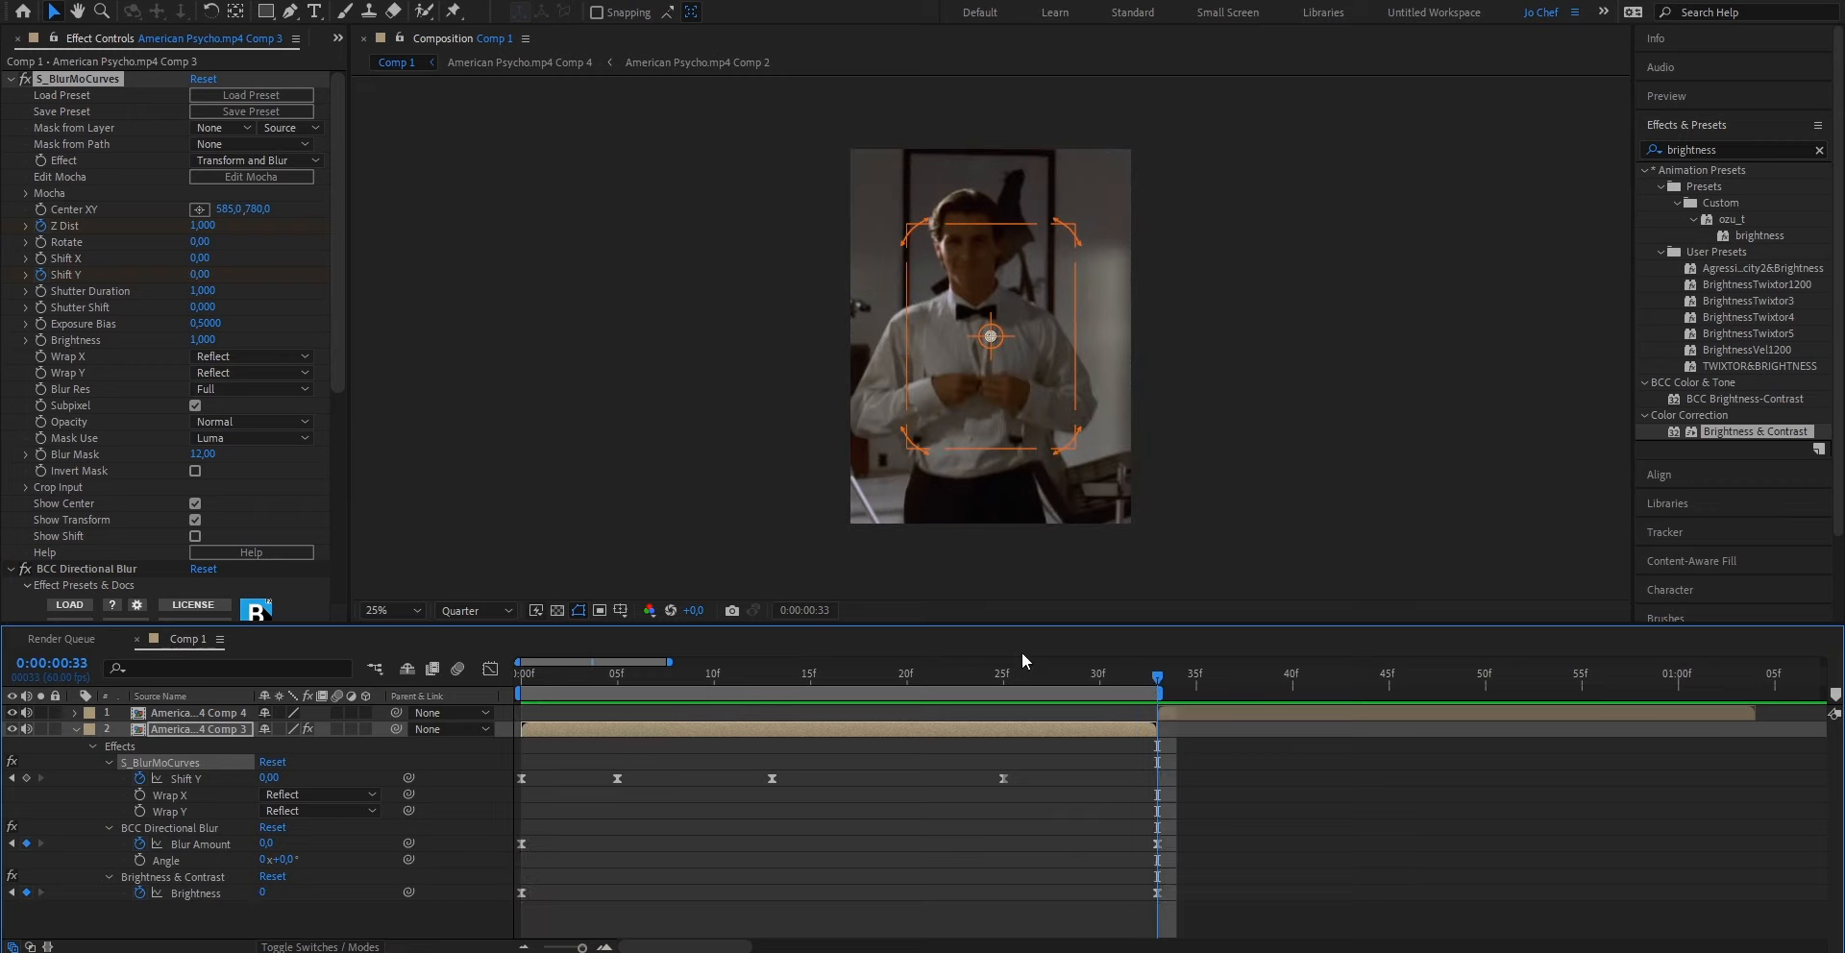
pyautogui.click(202, 224)
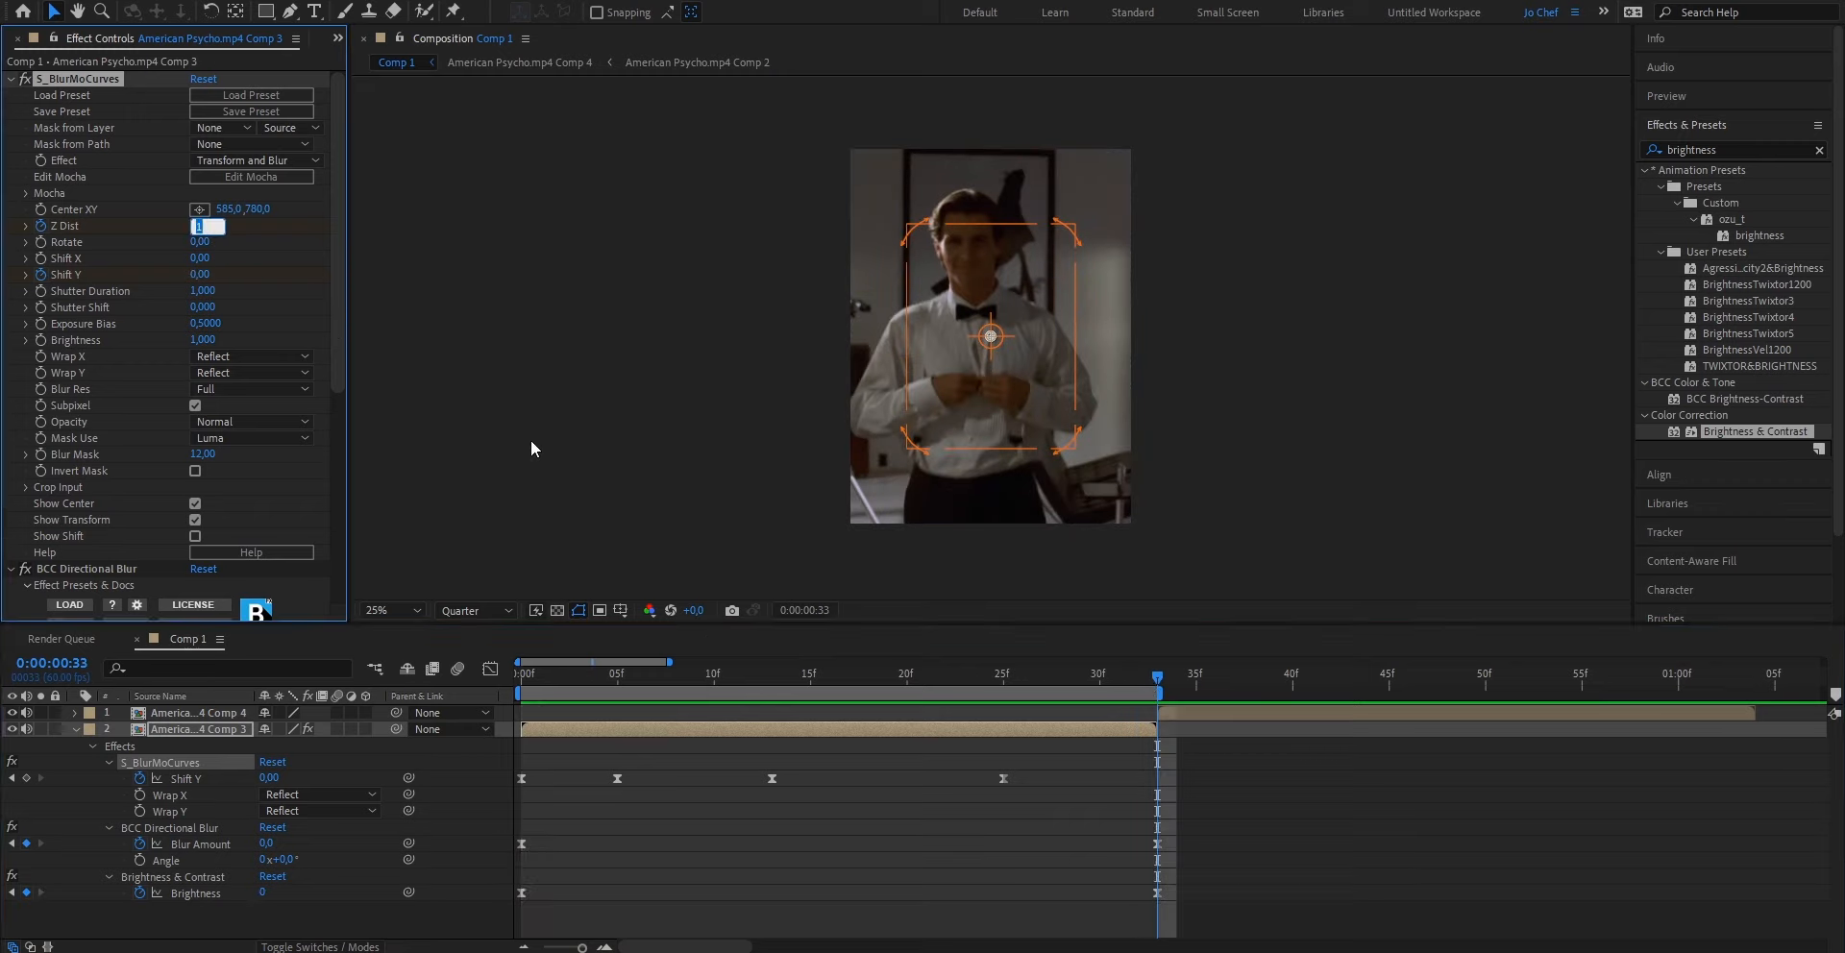
pyautogui.write('0,85')
pyautogui.press('Return')
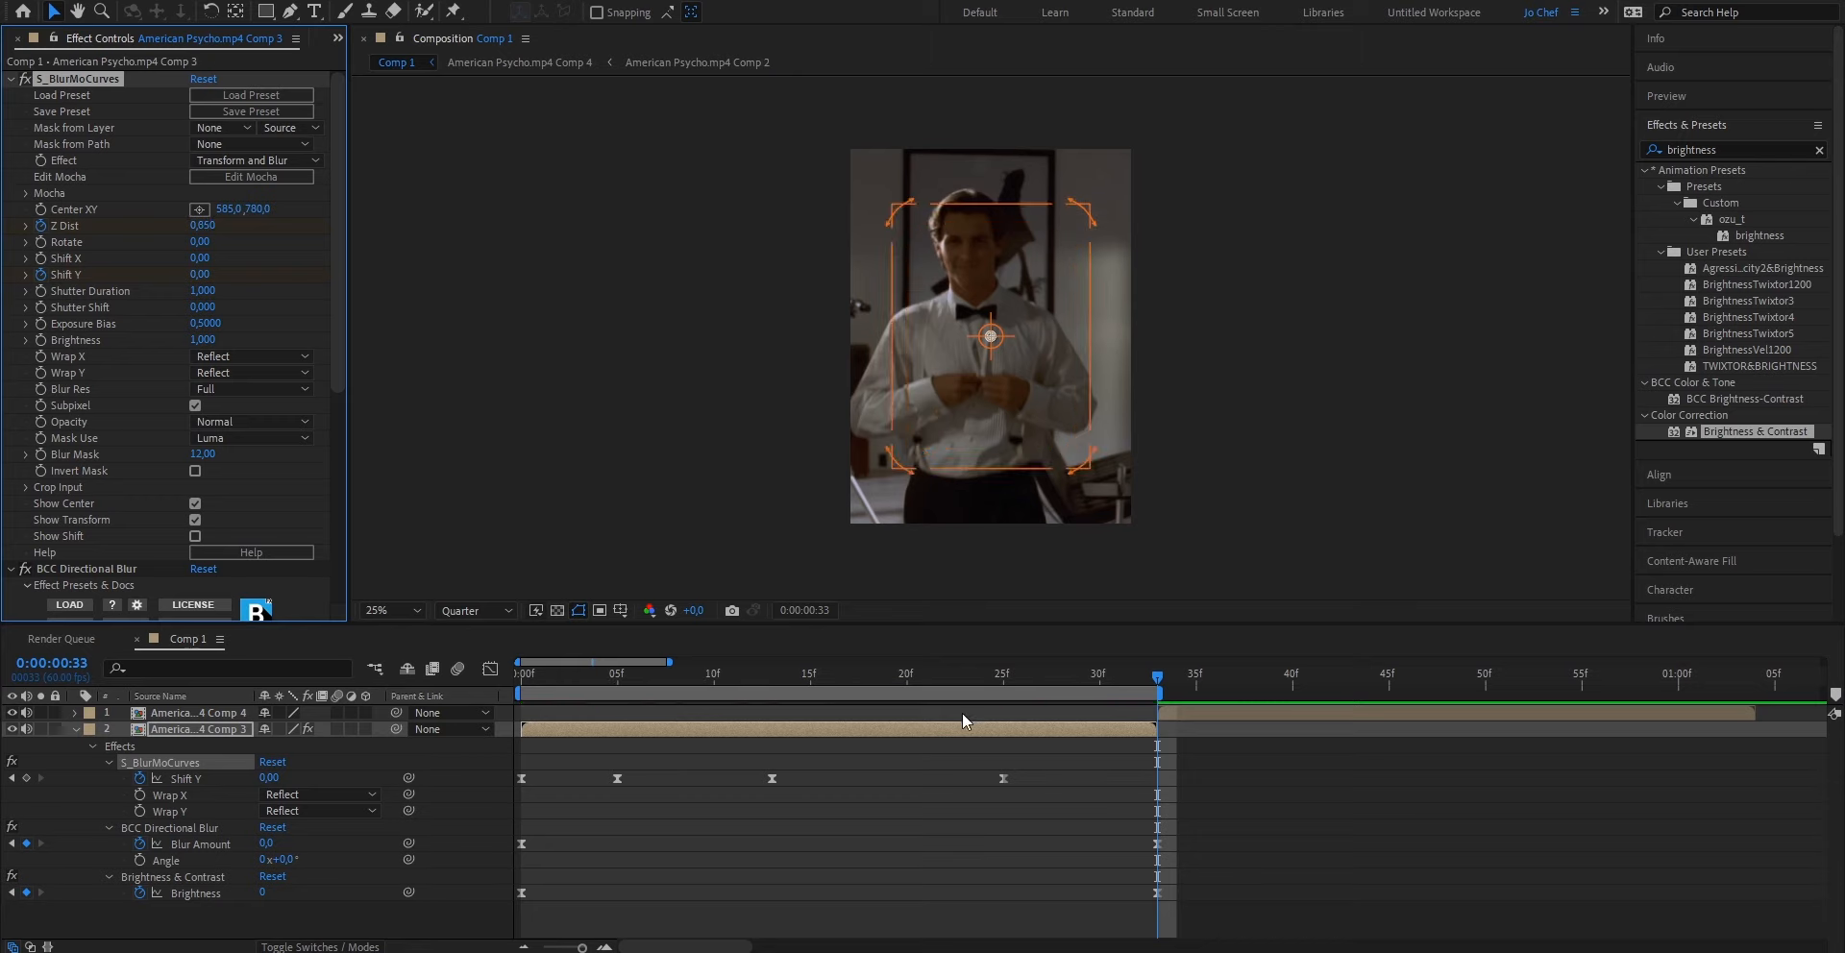
# Reveal the Comp 3 layer's keyframes and apply Easy Ease to both Z Dist keyframes.
pyautogui.press('u')
pyautogui.click(893, 727)
pyautogui.press('u')
pyautogui.press('u')
pyautogui.click(1188, 786)
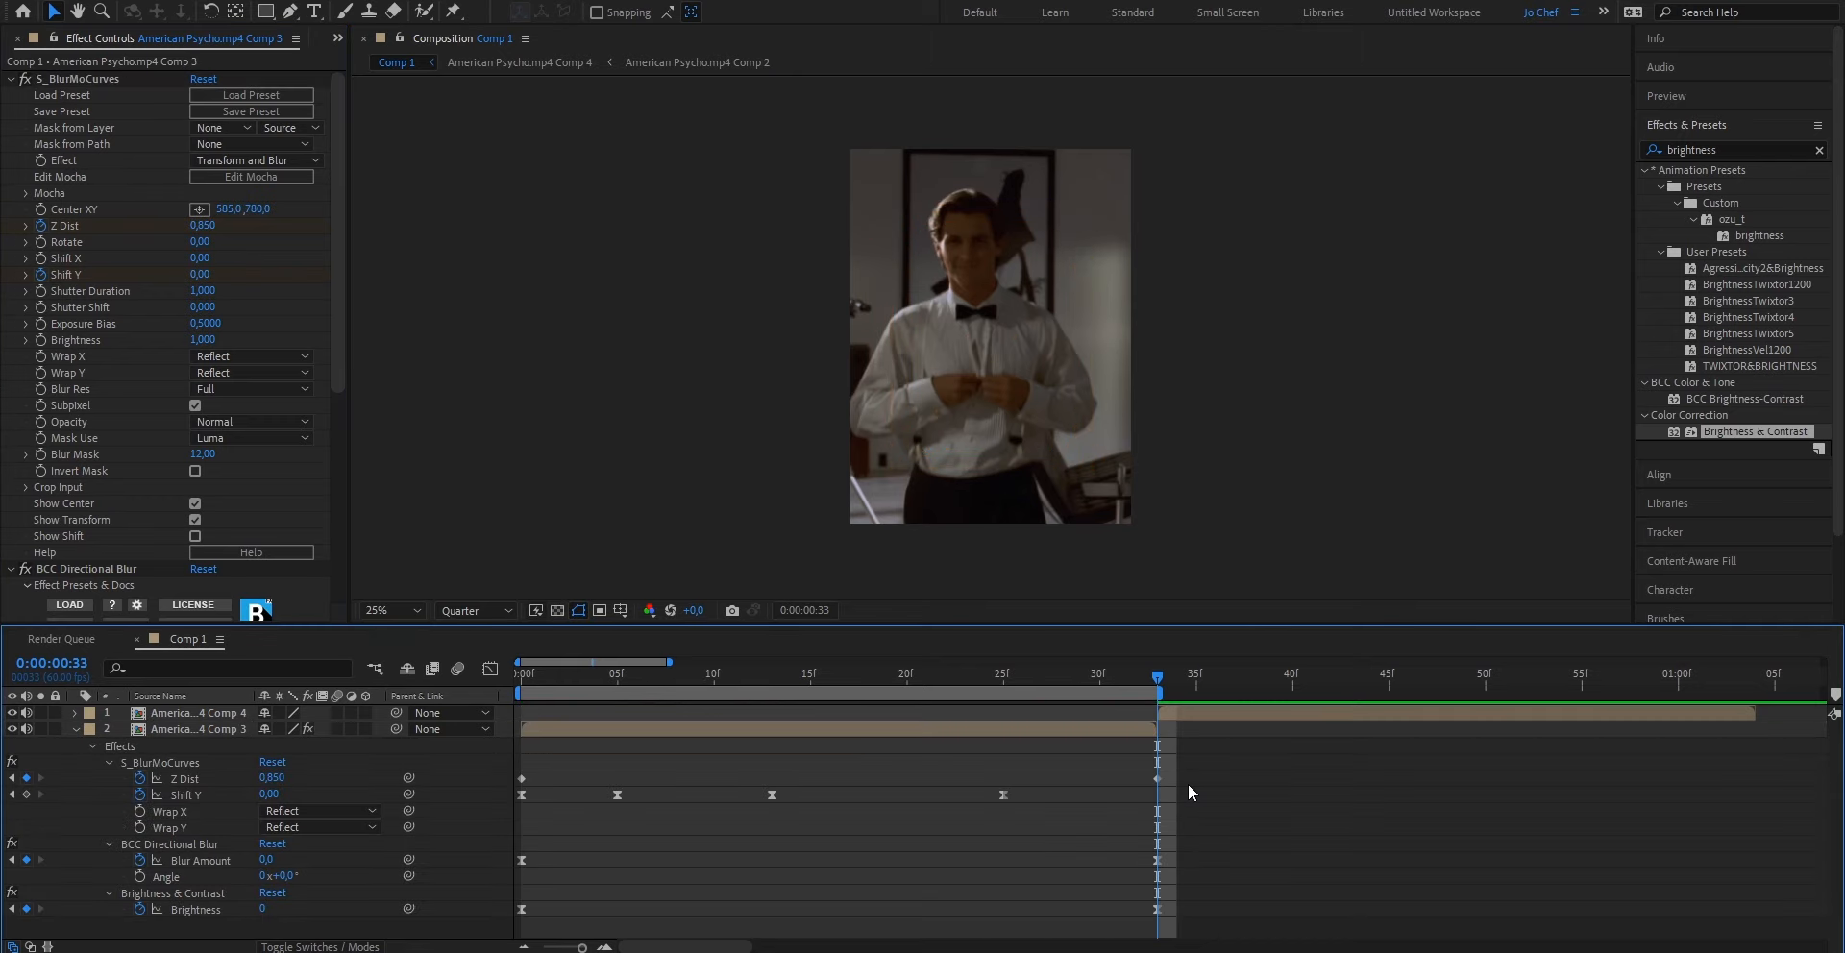
pyautogui.moveTo(1189, 786); pyautogui.dragTo(511, 749)
pyautogui.rightClick(521, 777)
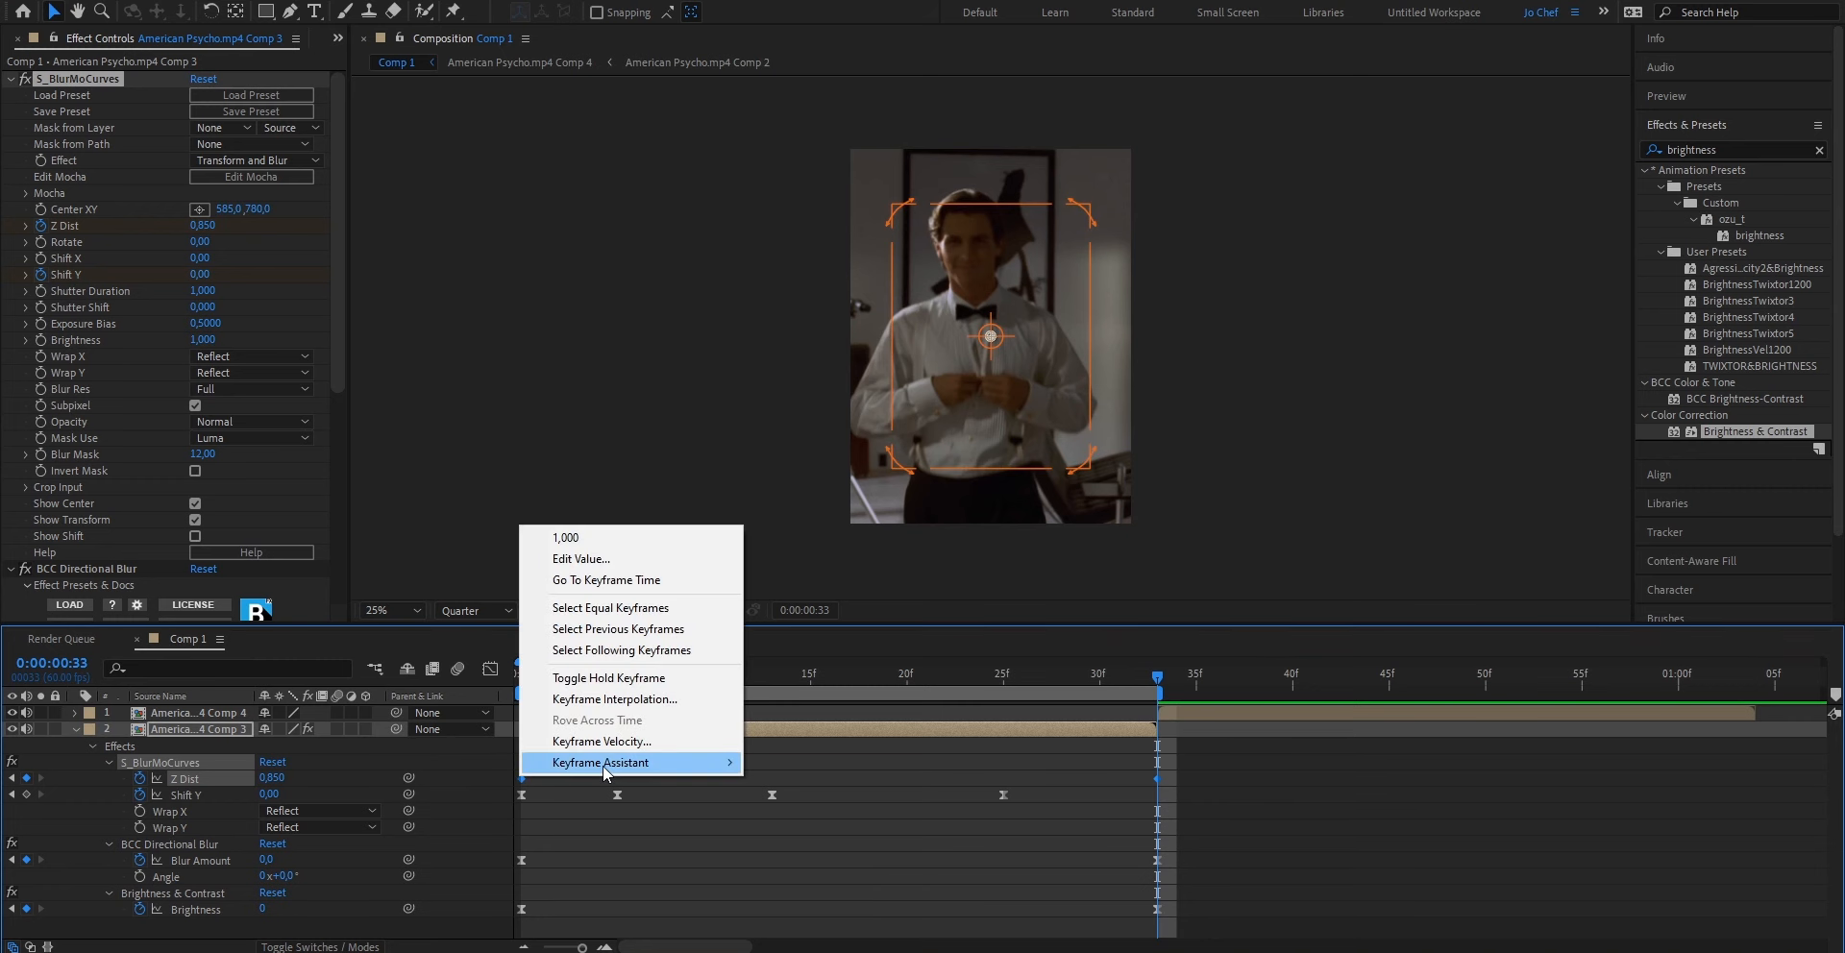
pyautogui.moveTo(602, 765)
pyautogui.click(818, 824)
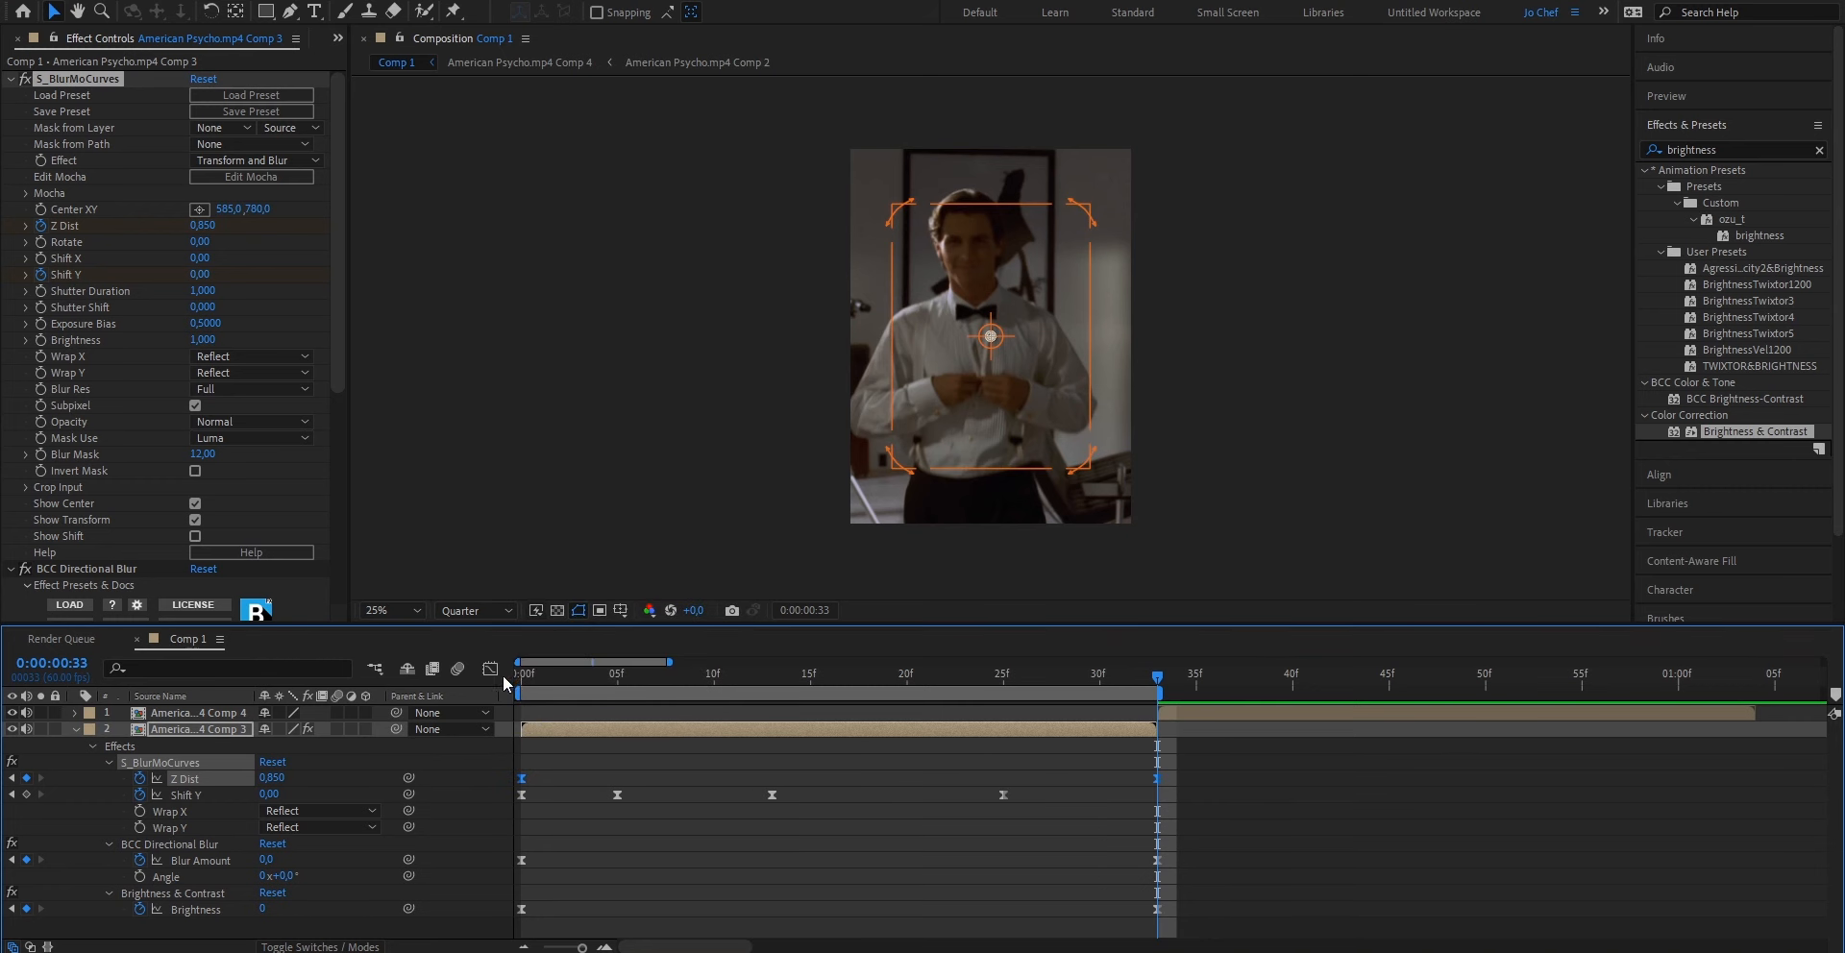
# Shape the Z Dist value curve to change quickly at both ends and slowly in the middle, and leave the graph view.
pyautogui.click(490, 669)
pyautogui.click(721, 754)
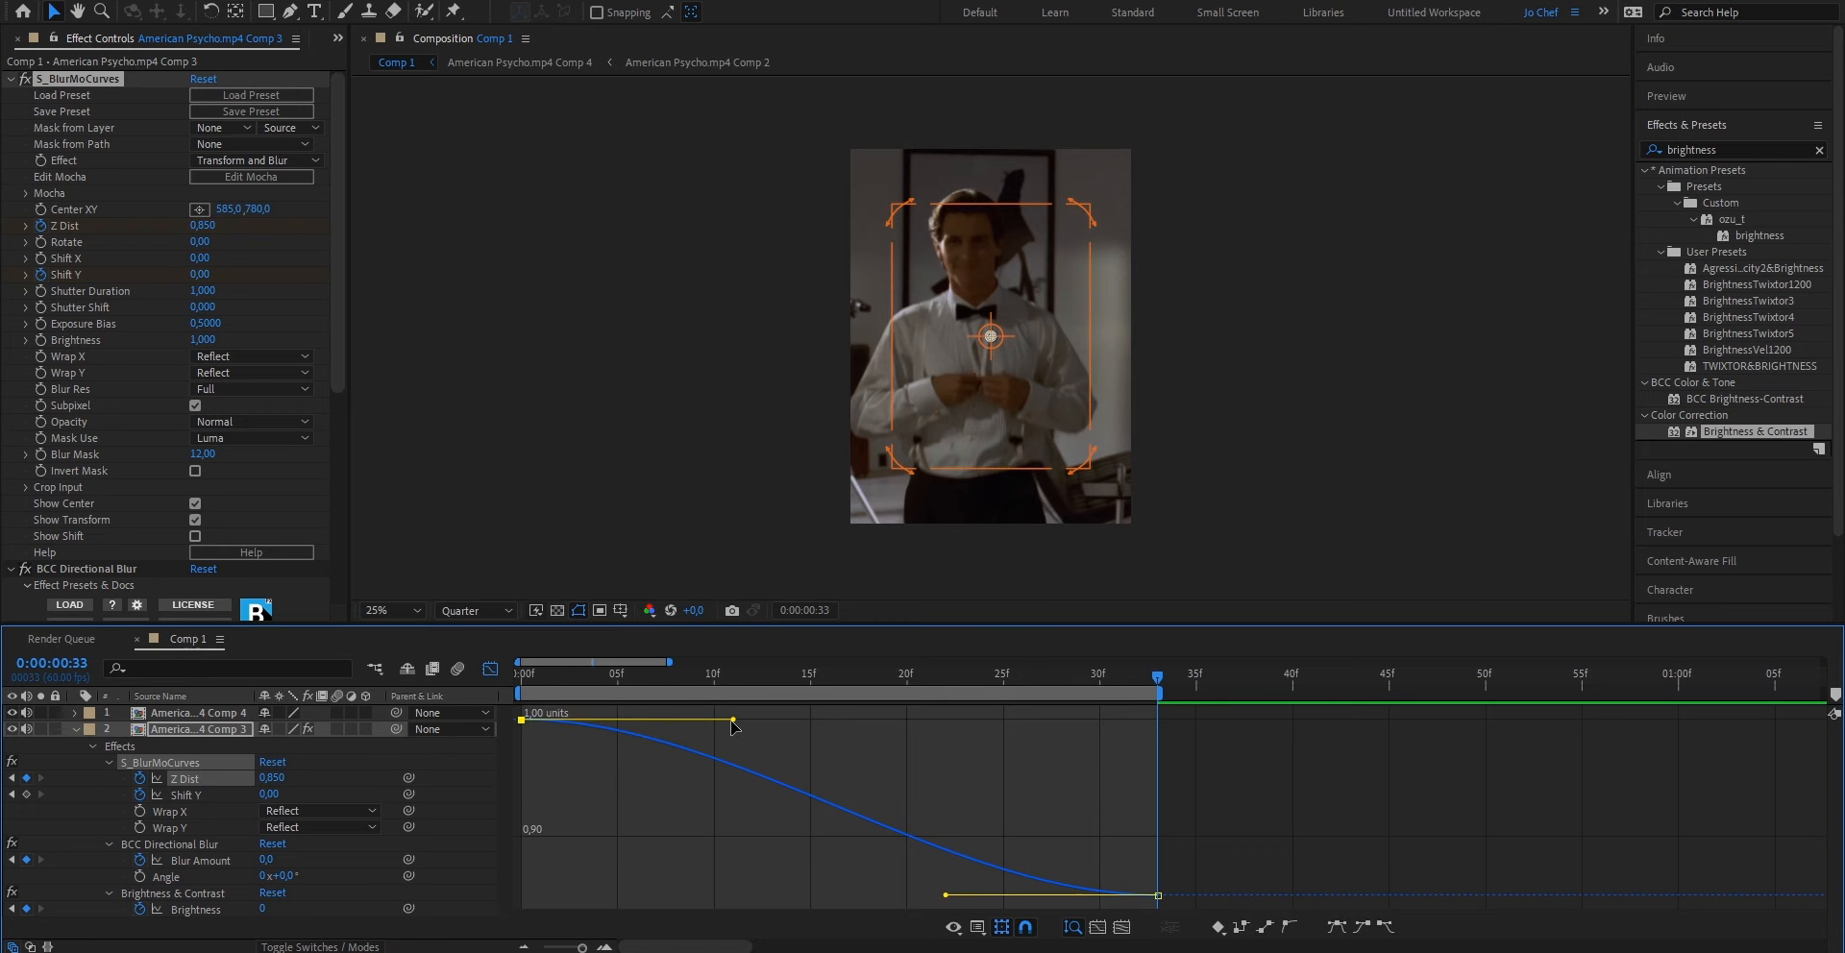
pyautogui.moveTo(733, 718); pyautogui.dragTo(688, 810)
pyautogui.moveTo(945, 895); pyautogui.dragTo(995, 732)
pyautogui.press('Home')
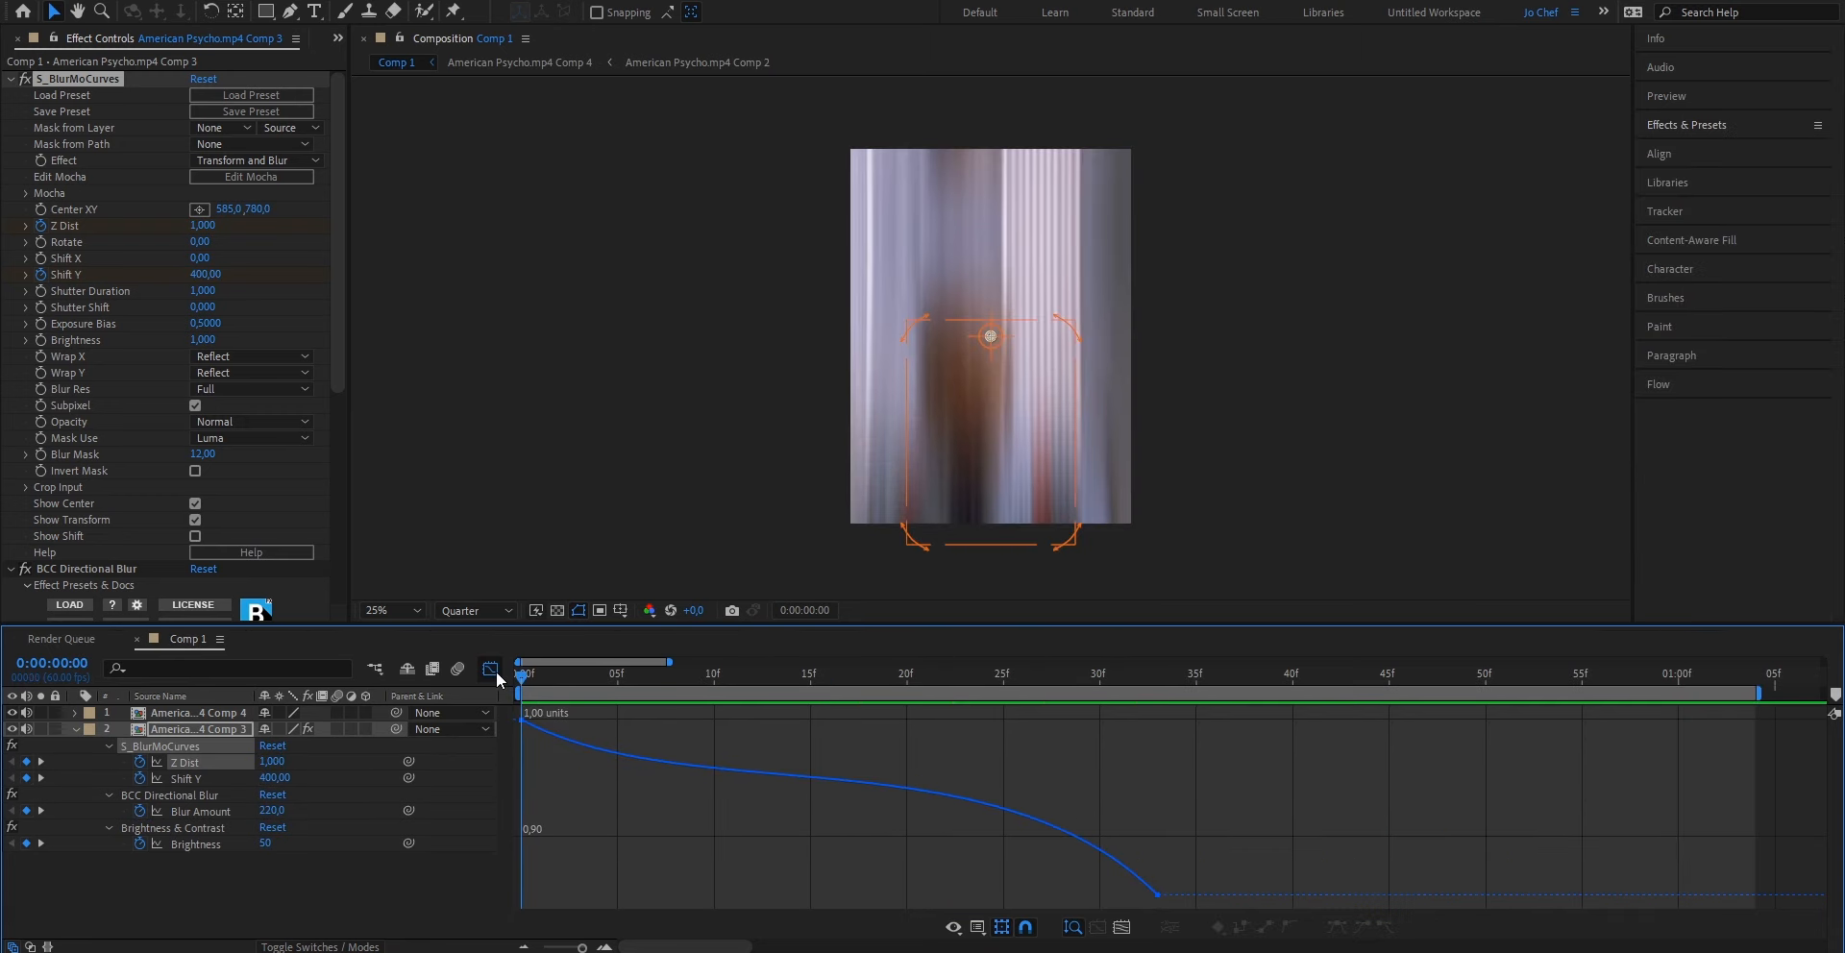
pyautogui.click(490, 669)
# Copy all three keyframed effects from the Comp 3 layer and paste them onto the Comp 4 layer at frame 33.
pyautogui.moveTo(1248, 882); pyautogui.dragTo(505, 730)
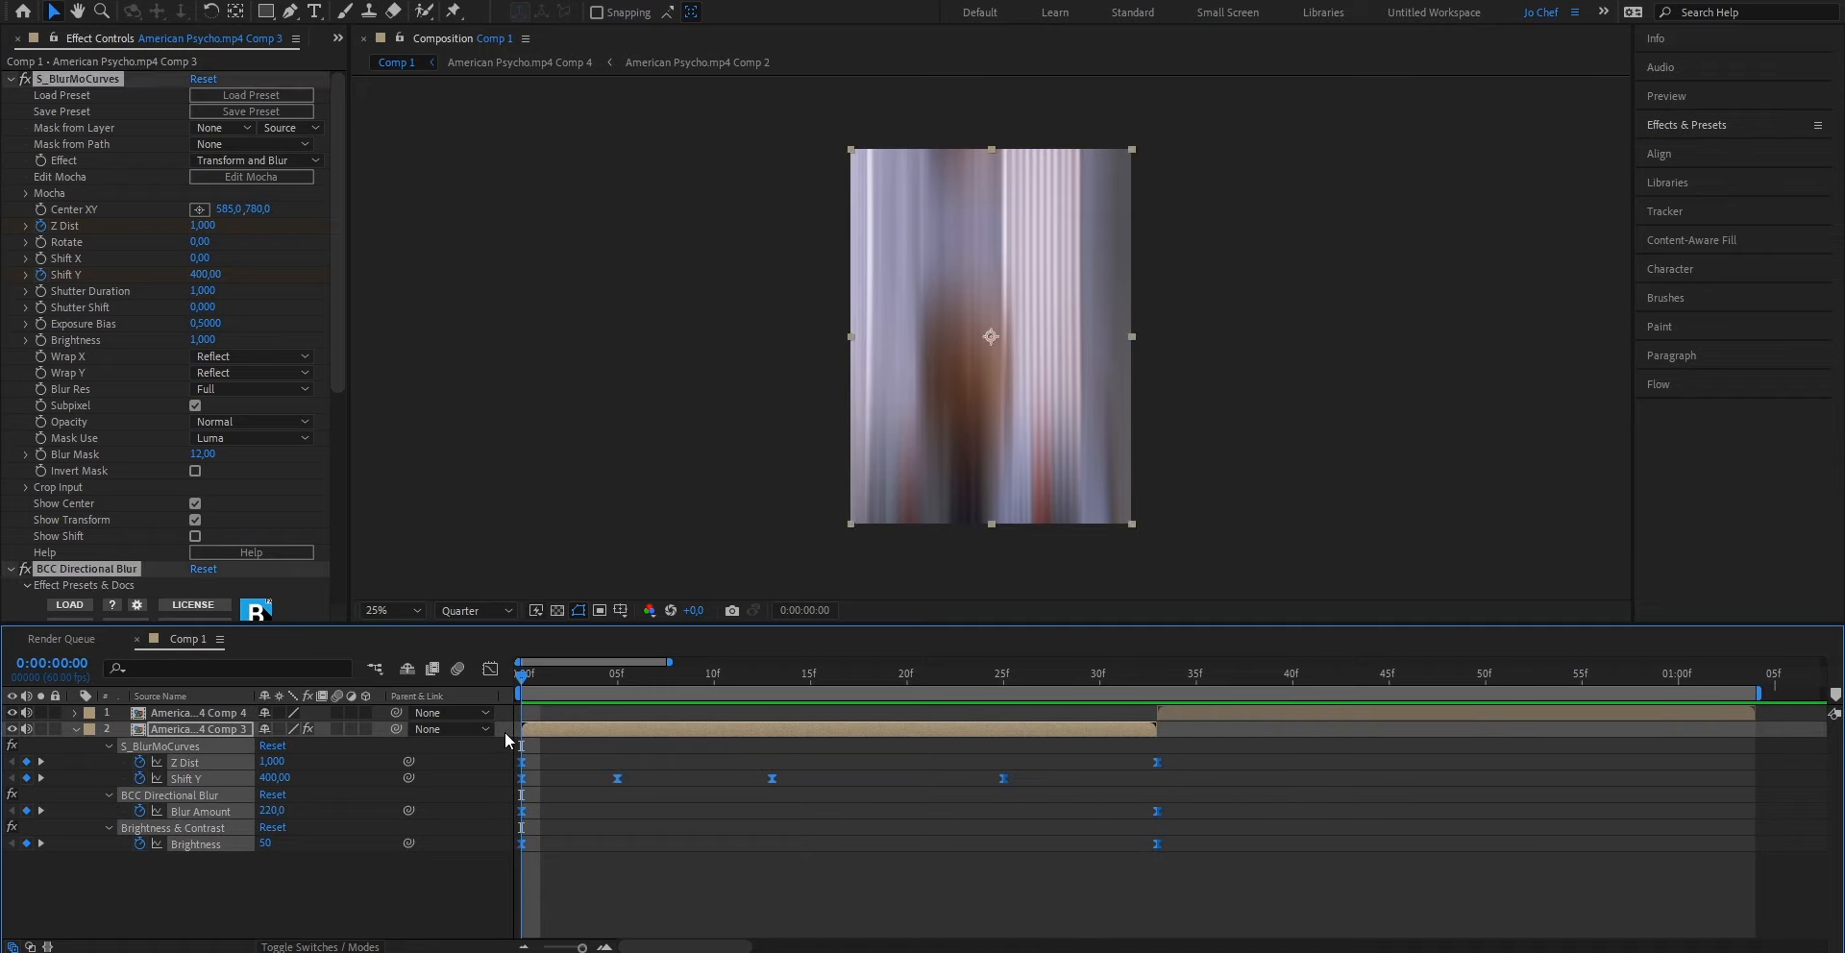
pyautogui.click(84, 77)
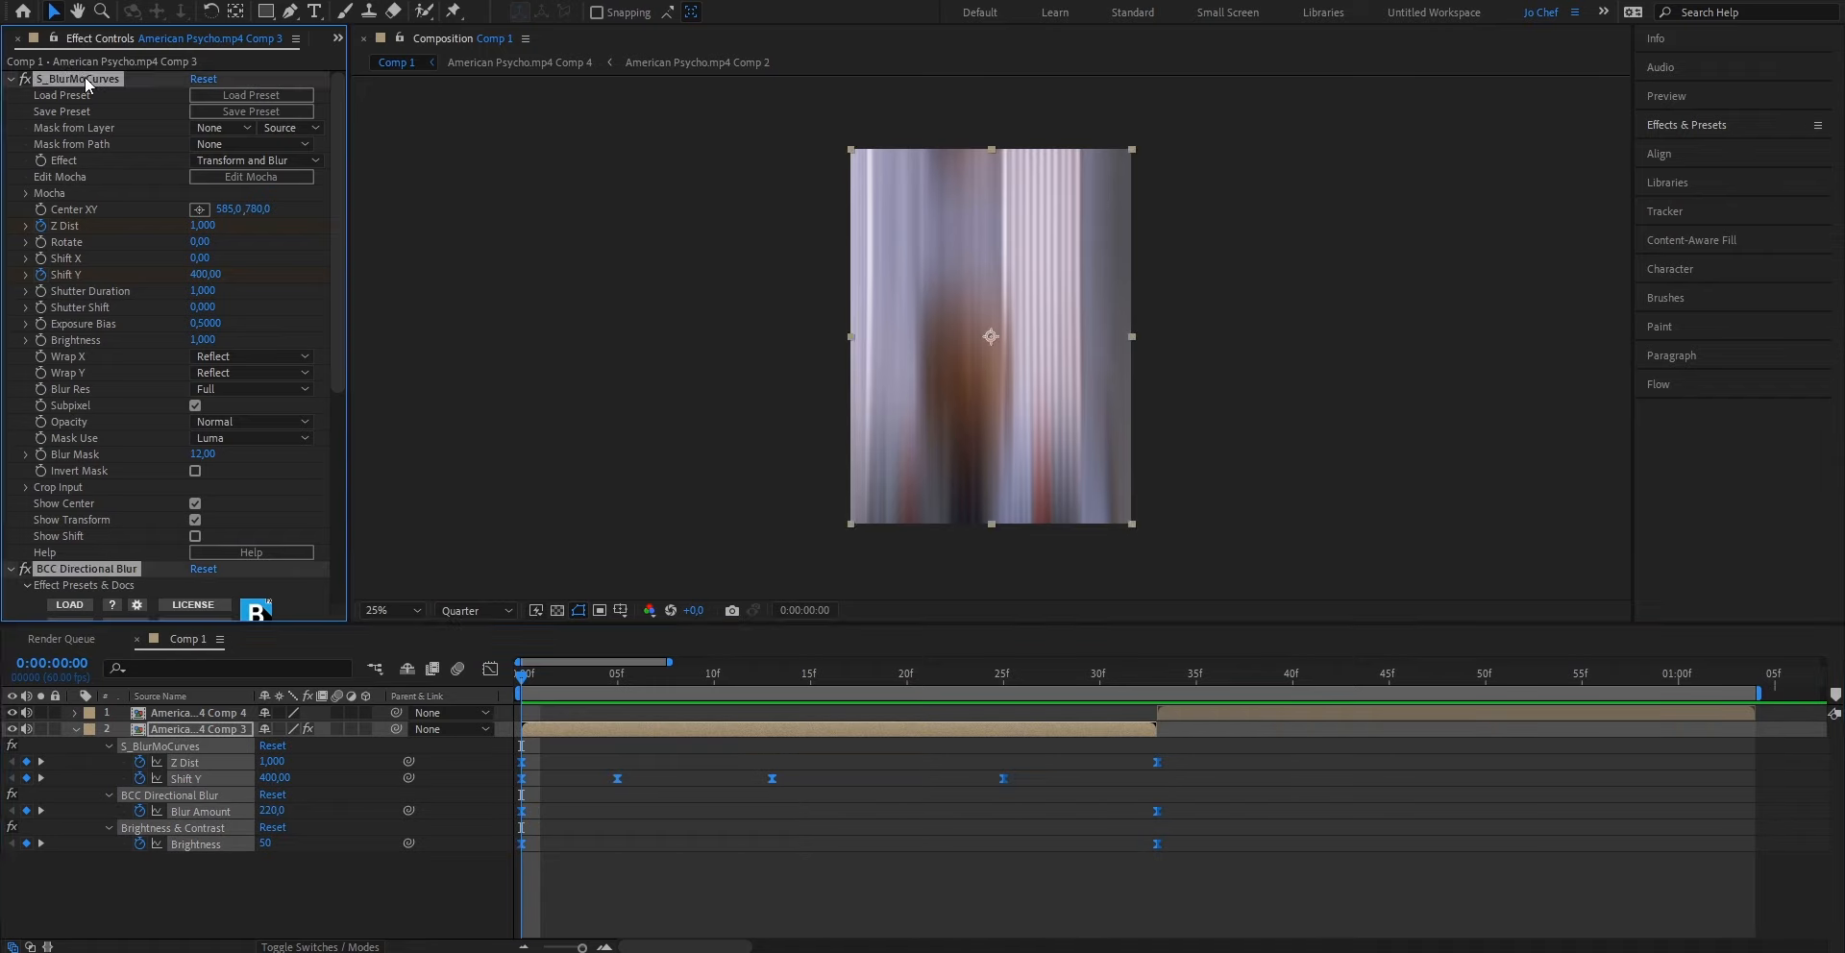
pyautogui.click(1155, 680)
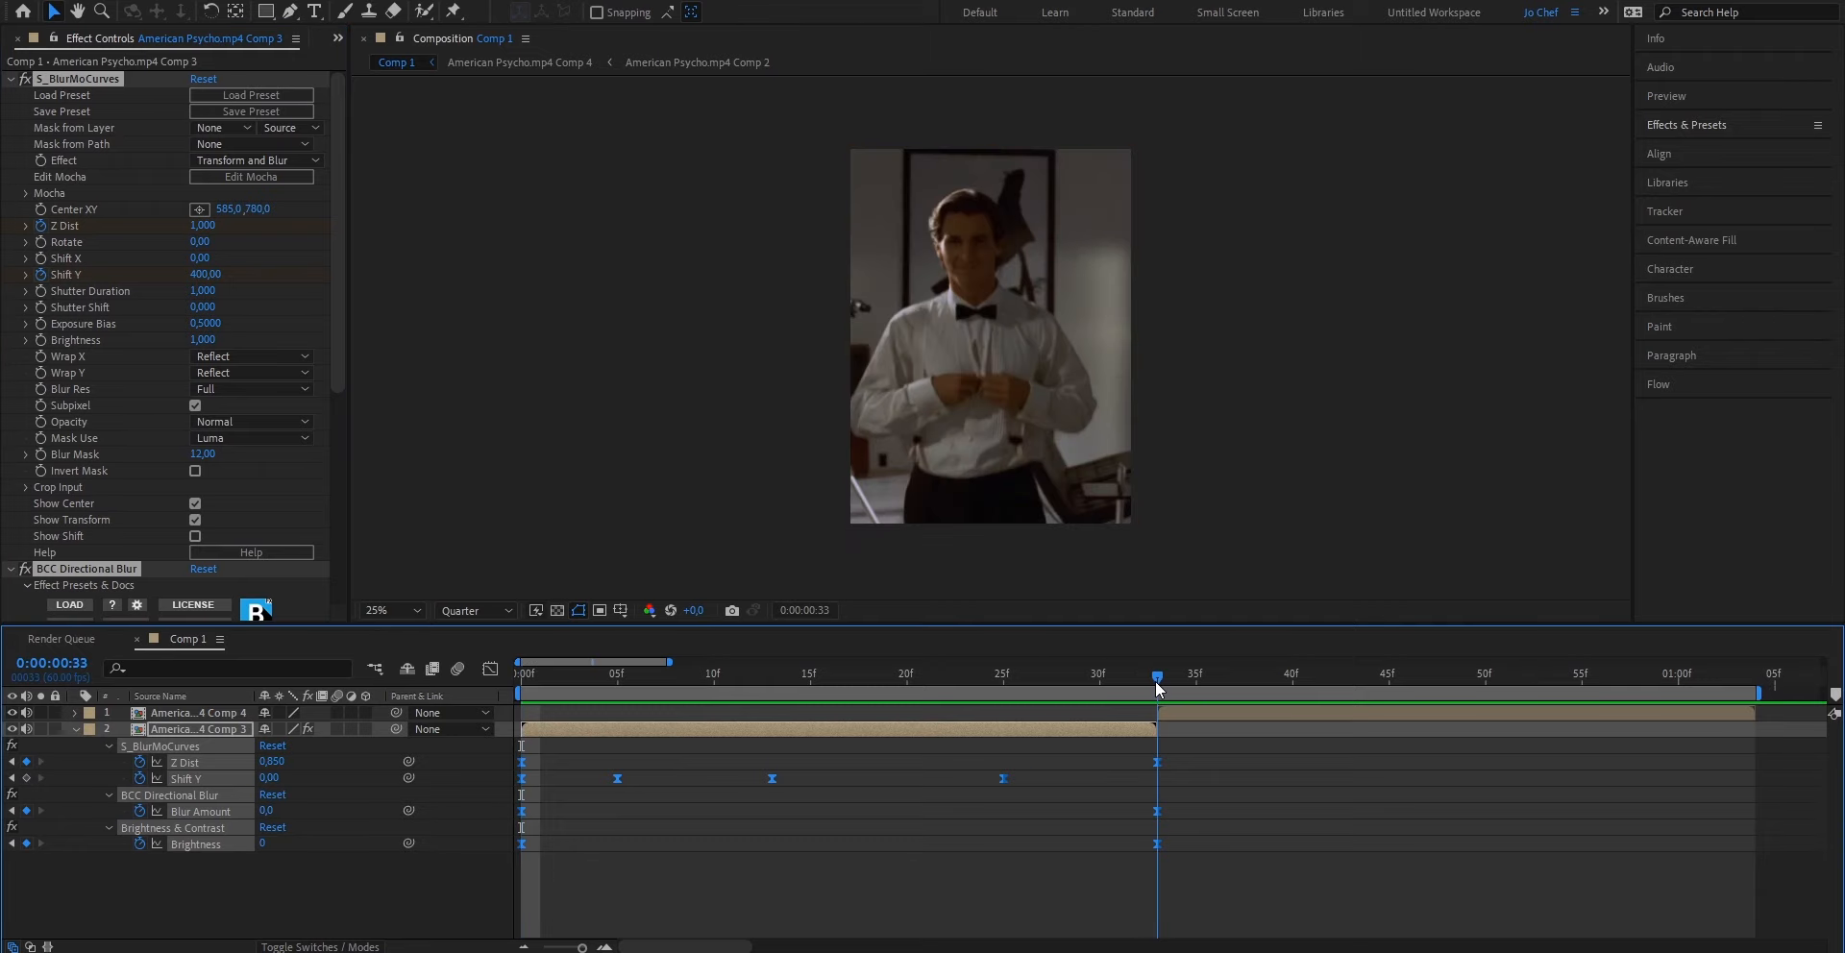
pyautogui.click(1172, 708)
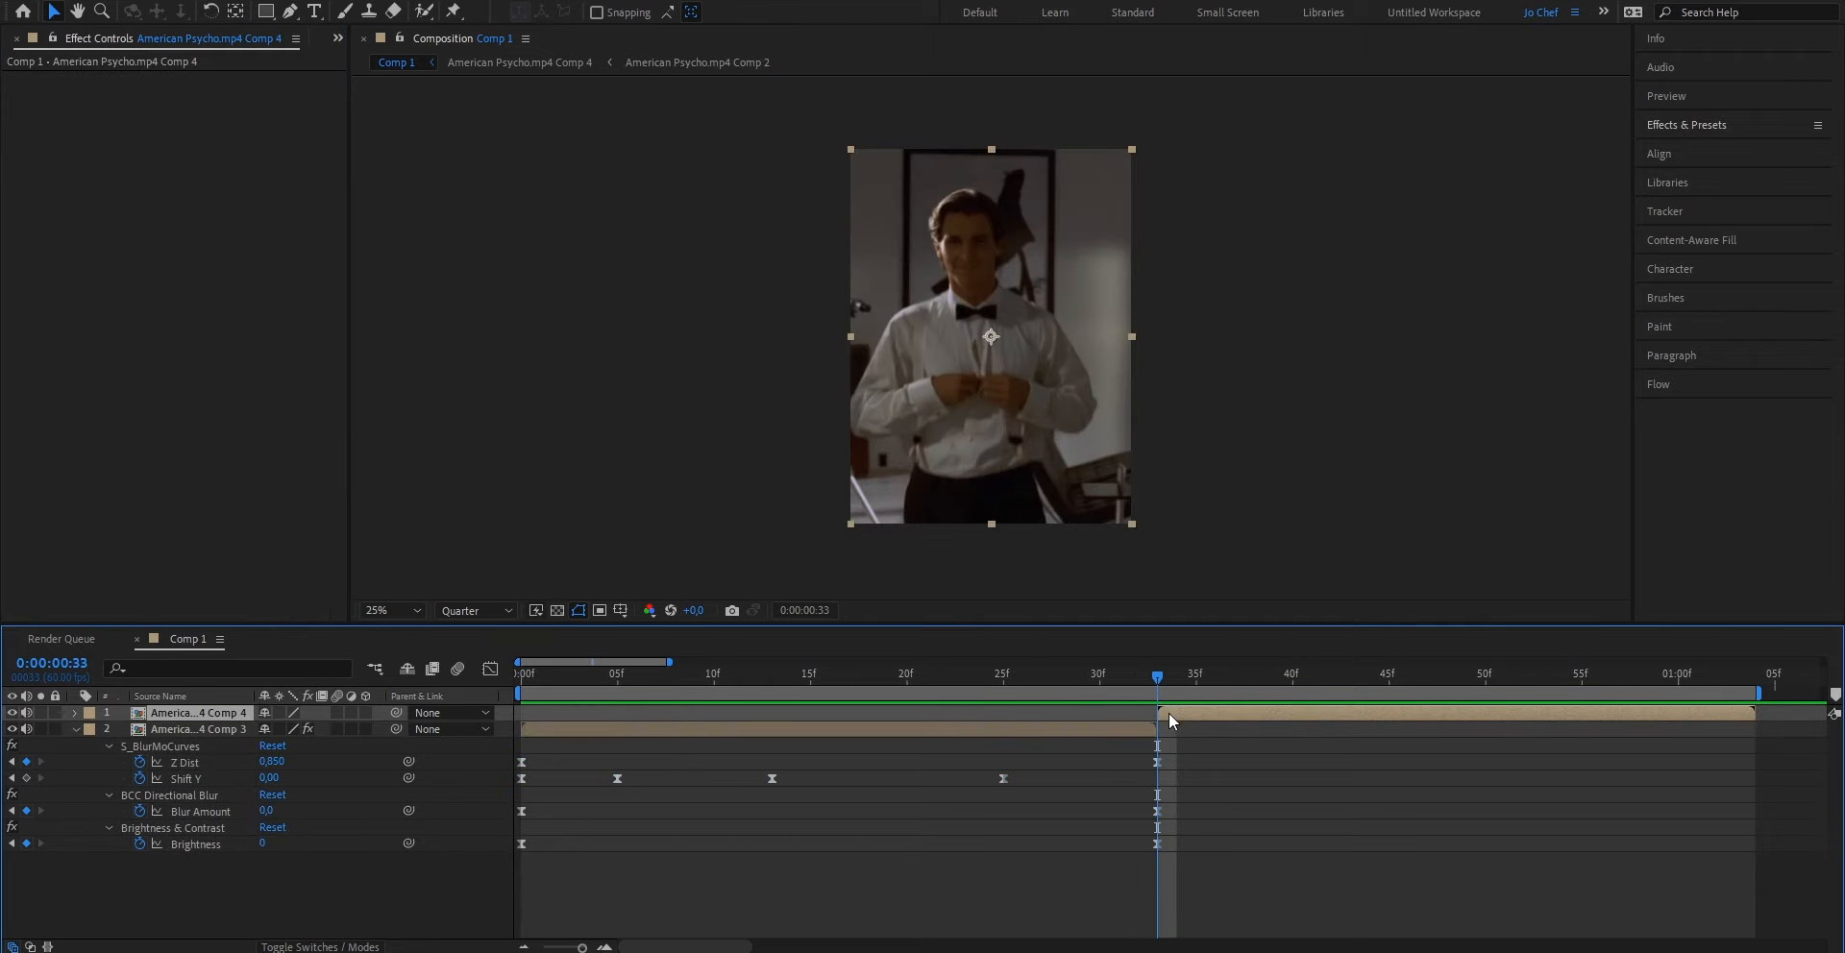
pyautogui.hotkey('ctrl', 'v')
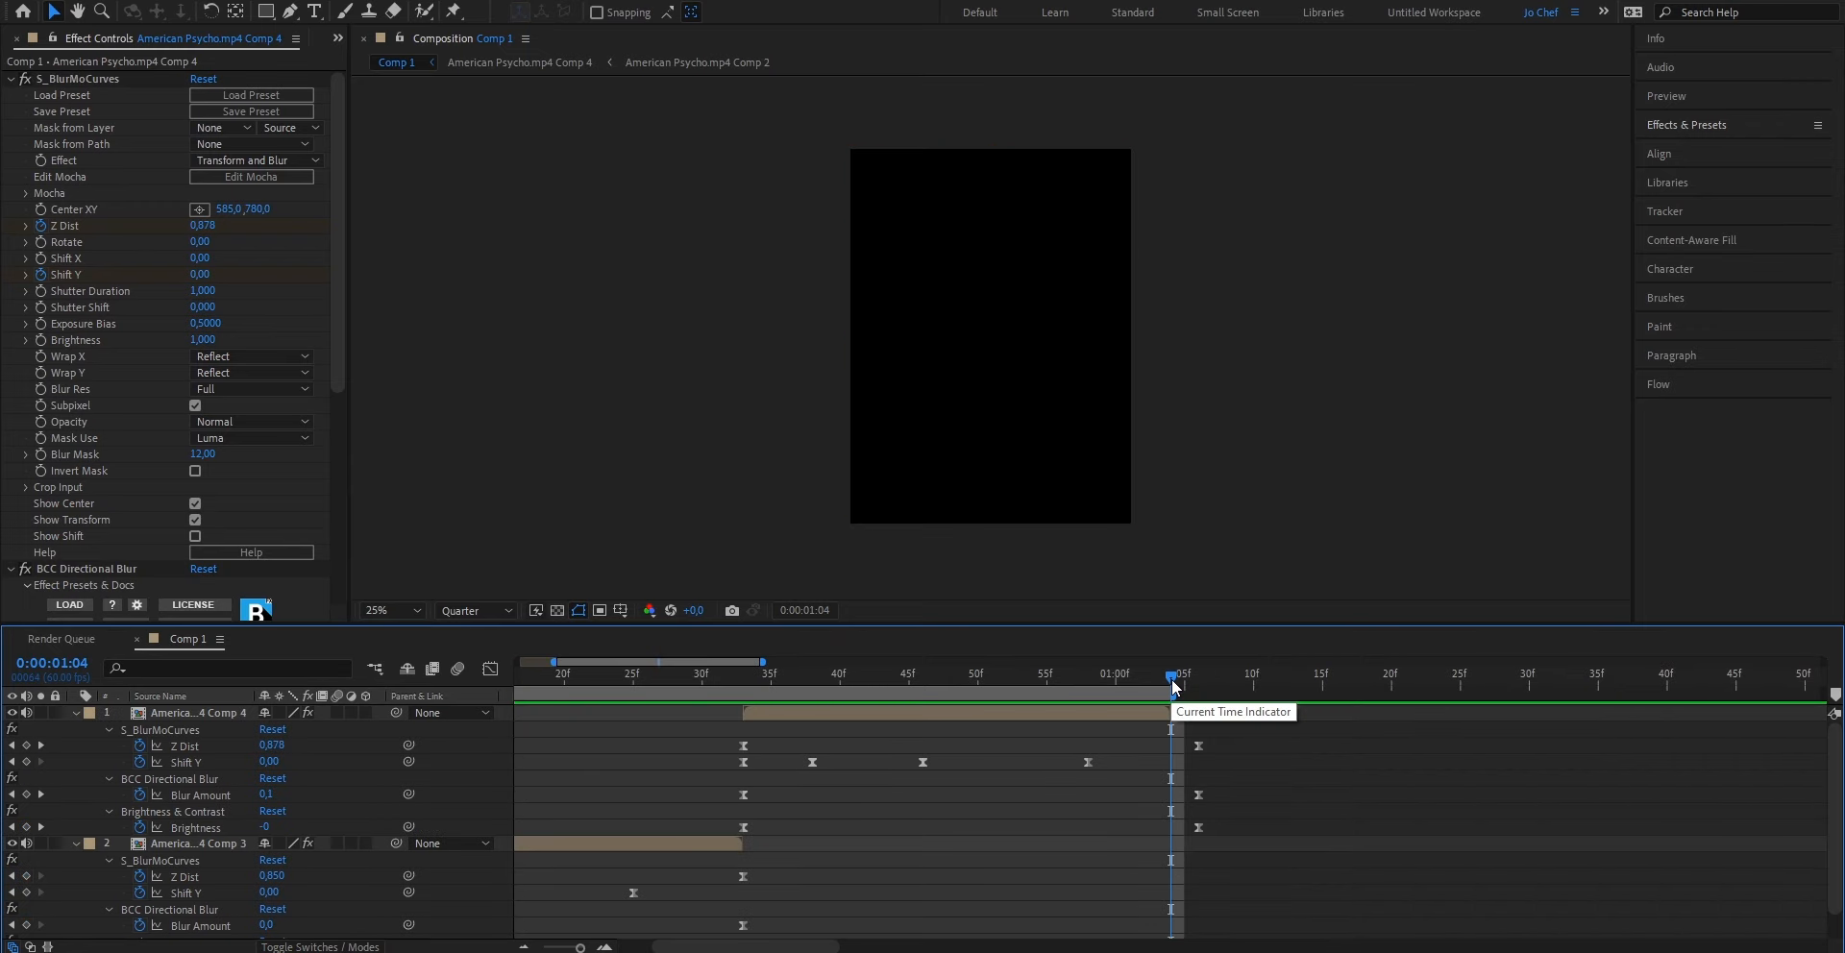
# Scale all the Comp 4 layer's keyframes proportionally so the last ones land at the clip's end, 0:00:01:04.
pyautogui.moveTo(1249, 845); pyautogui.dragTo(736, 716)
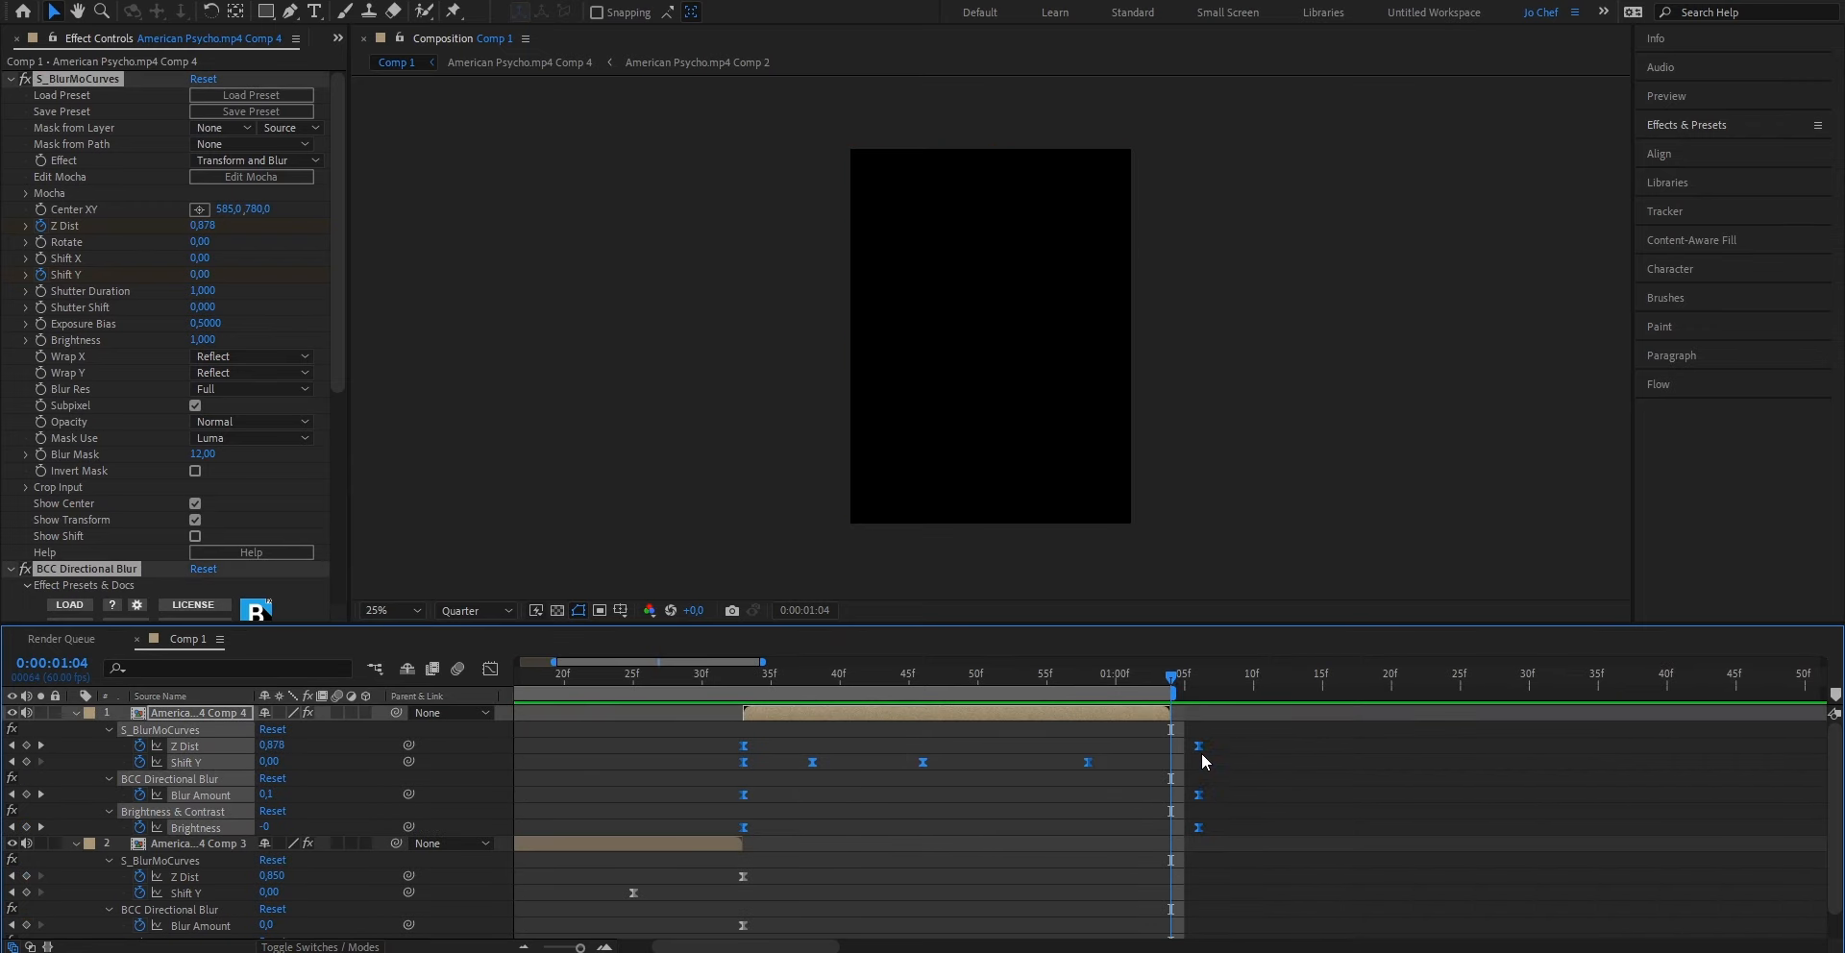
pyautogui.moveTo(1200, 747)
pyautogui.moveTo(1200, 747); pyautogui.dragTo(1168, 751)
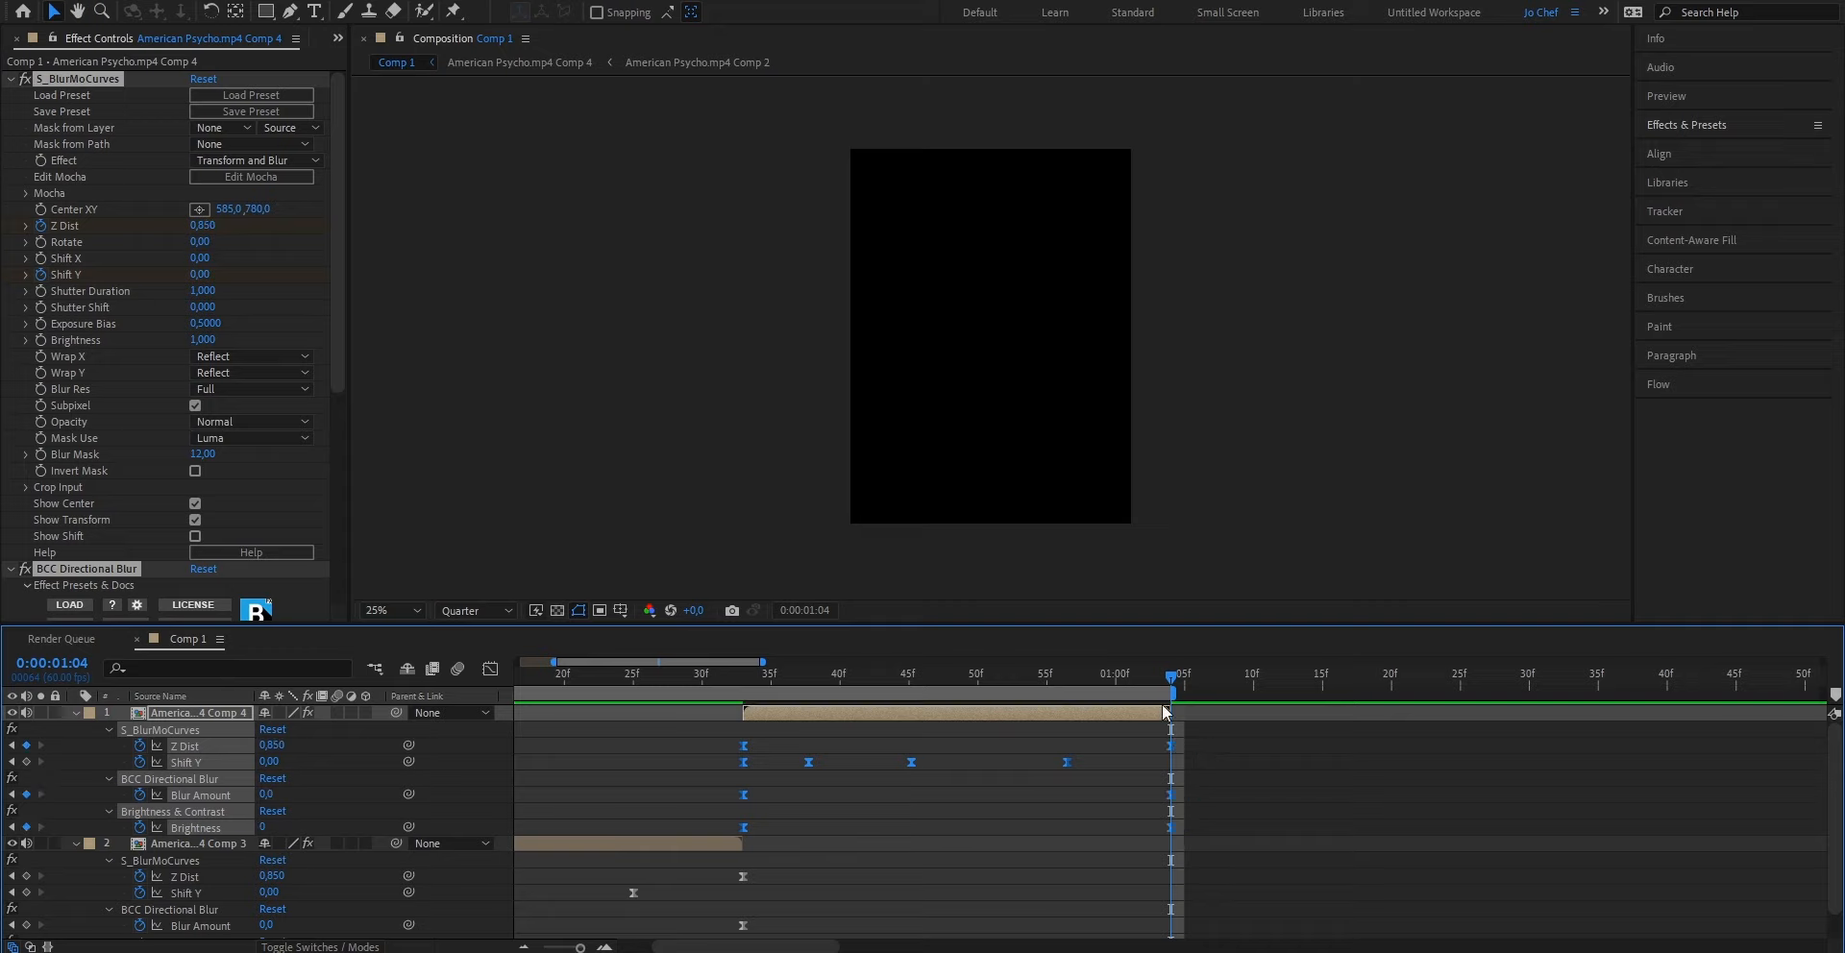